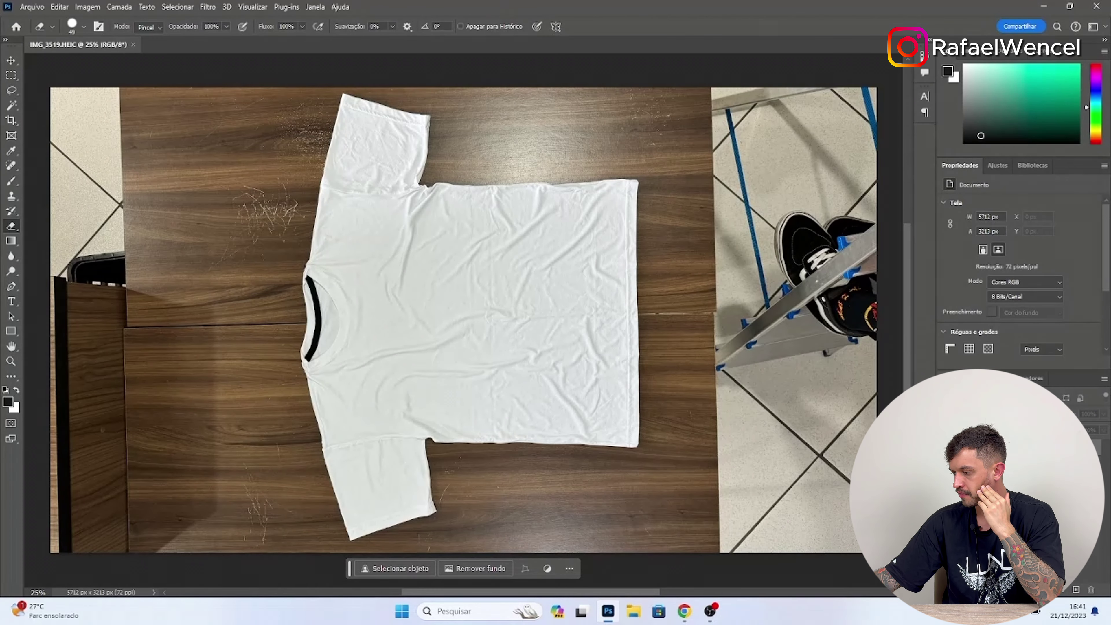
Step: Unlock the T-shirt photo's layer and remove its background
left_click(1090, 447)
scroll(1033, 285, "down", 2)
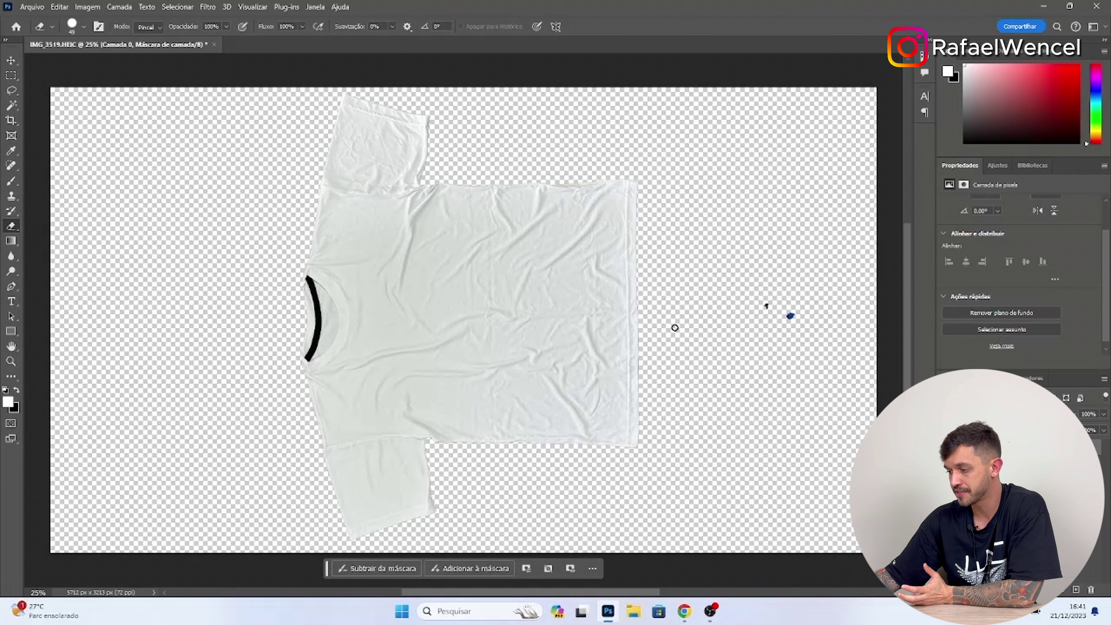
Step: Create a new 1500 × 1500 px document with a white background and a resolution of 72 pixels per centimetre
left_click(31, 6)
left_click(35, 17)
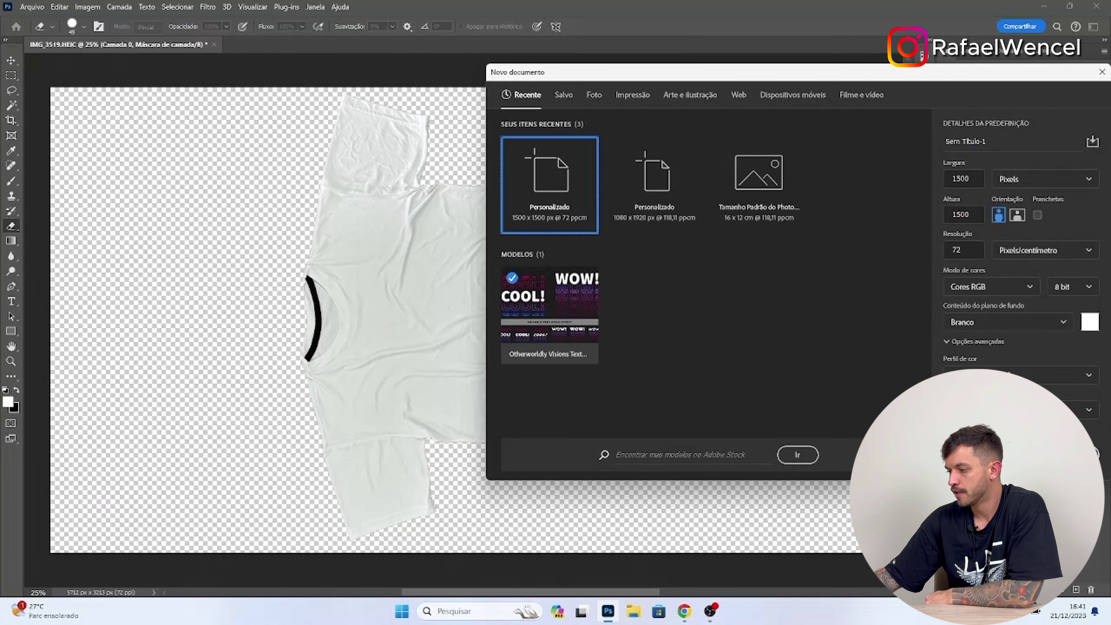
double_click(976, 219)
left_click(1016, 454)
double_click(1005, 451)
key("Return")
Step: Move the cut-out T-shirt from the photo document into the new square document
left_click(12, 60)
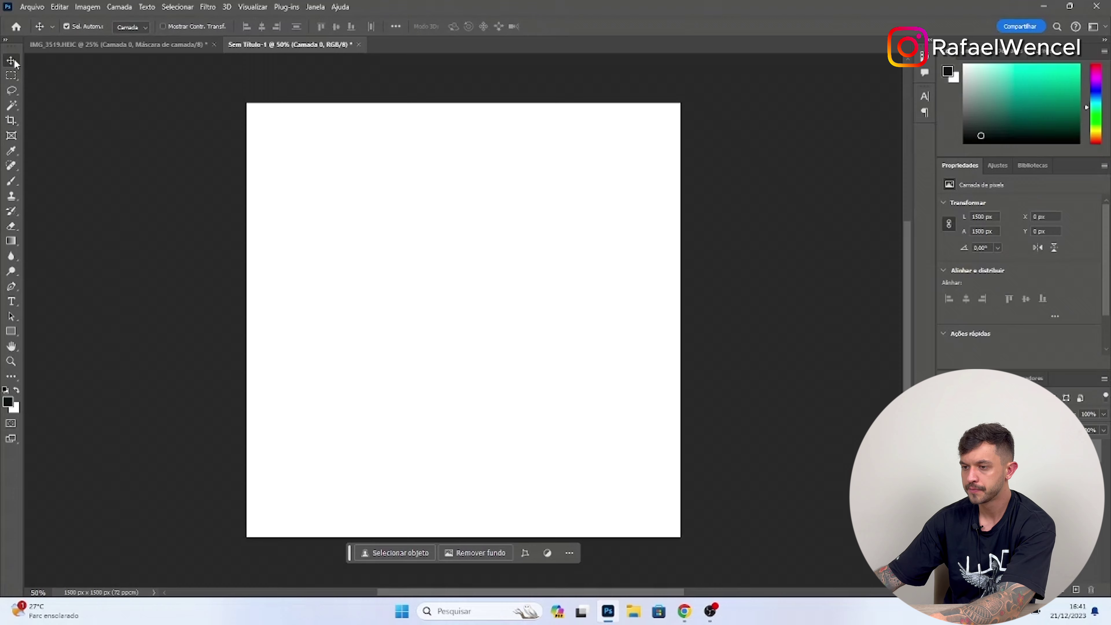
left_click(119, 44)
left_click_drag(426, 197, 534, 459)
left_click(1027, 326)
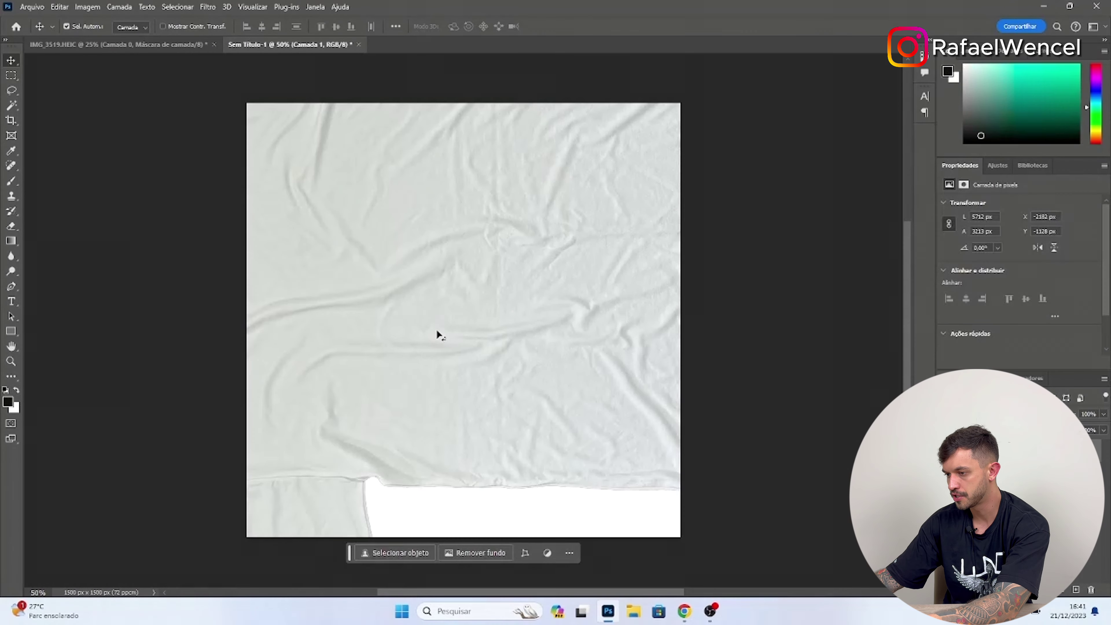
Step: Rotate the T-shirt layer 90° so the collar faces up and scale it to about 47% inside the square canvas
scroll(481, 328, "down", 5)
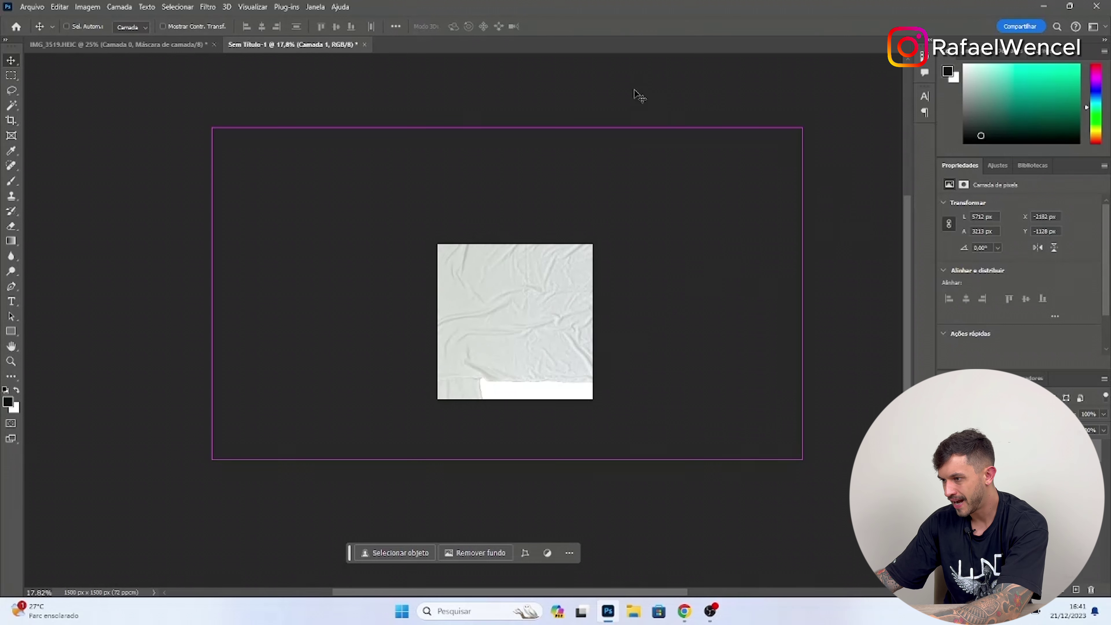
key("ctrl+t")
left_click_drag(675, 89, 760, 472)
key("Return")
key("ctrl+t")
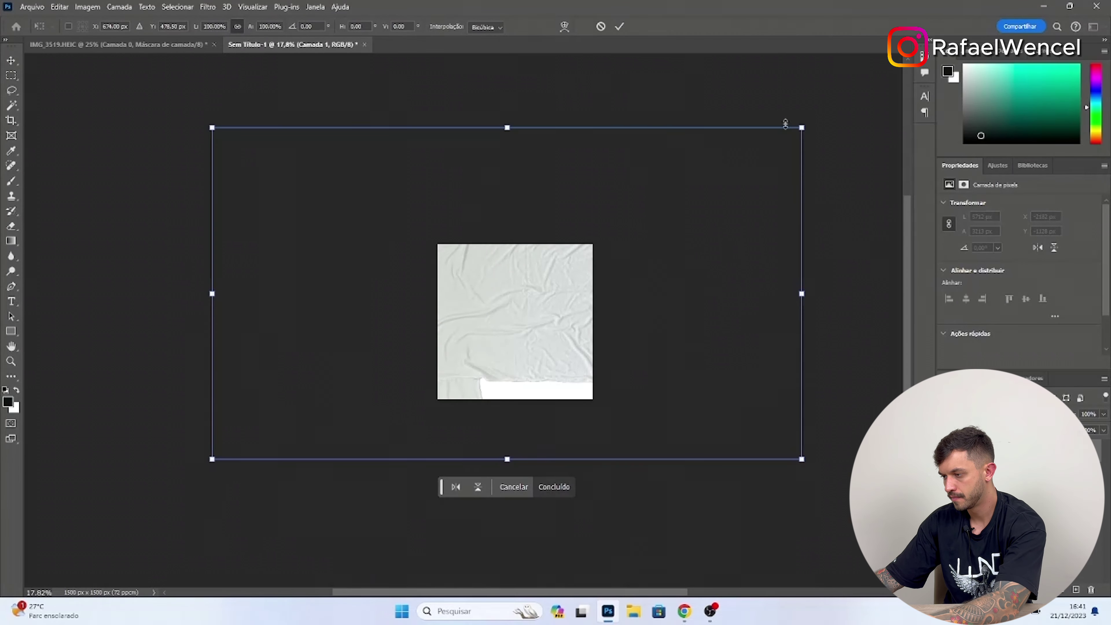
left_click_drag(786, 124, 734, 439)
left_click_drag(672, 293, 599, 304)
left_click_drag(334, 291, 434, 293)
left_click_drag(516, 307, 516, 325)
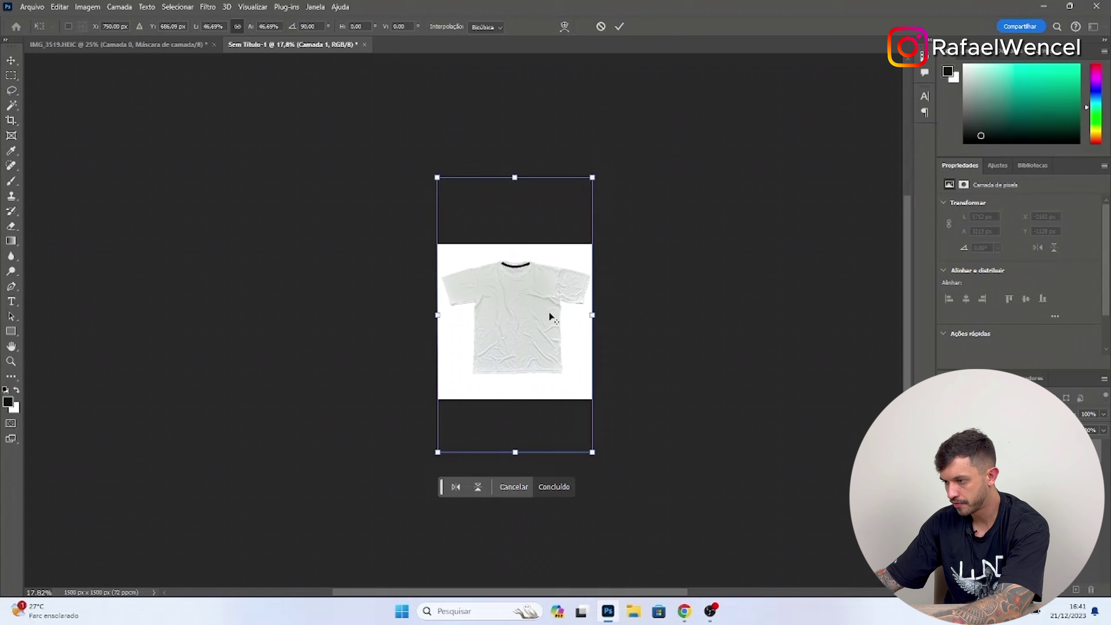
Step: Enlarge the T-shirt to about 48% so both sleeves nearly reach the canvas edges, and apply the transform
scroll(551, 308, "up", 5)
left_click(647, 326)
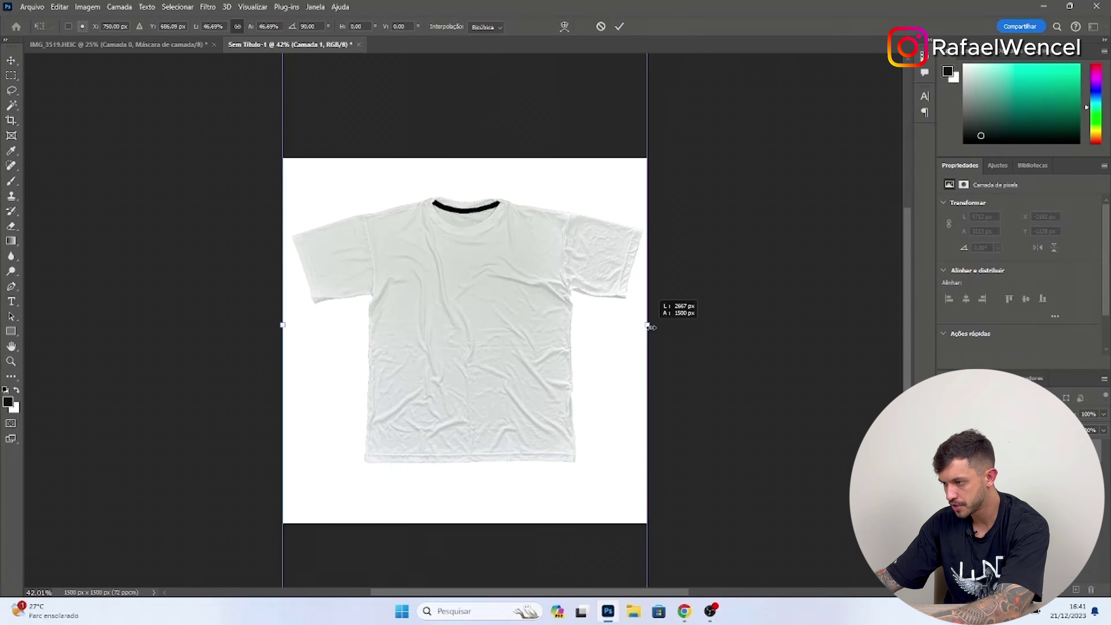
scroll(267, 299, "up", 4)
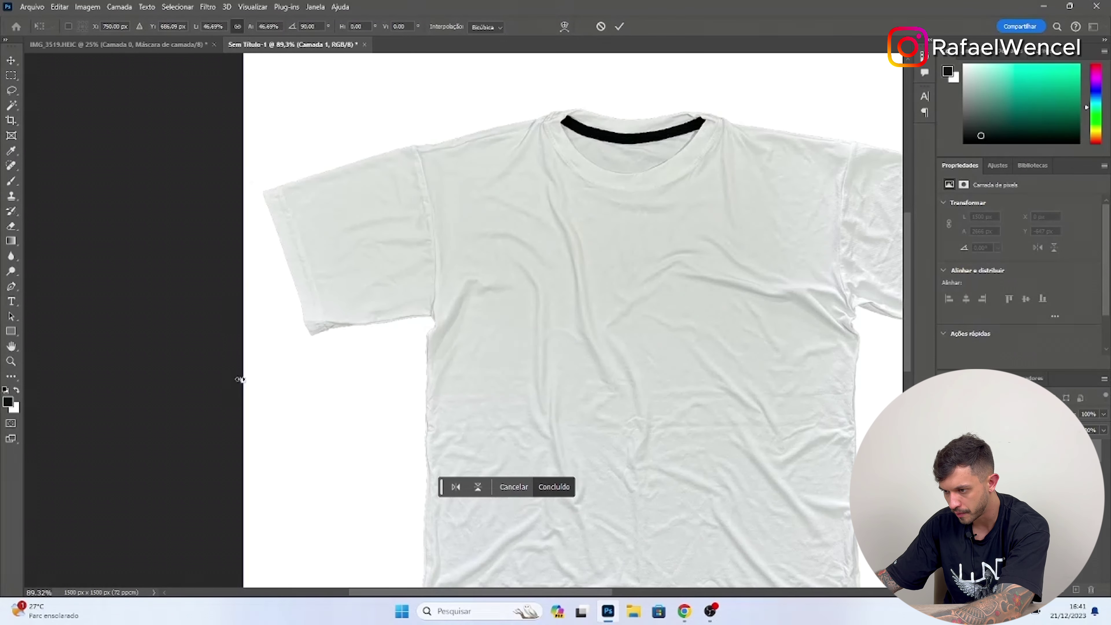
left_click_drag(240, 379, 224, 381)
scroll(345, 304, "down", 2)
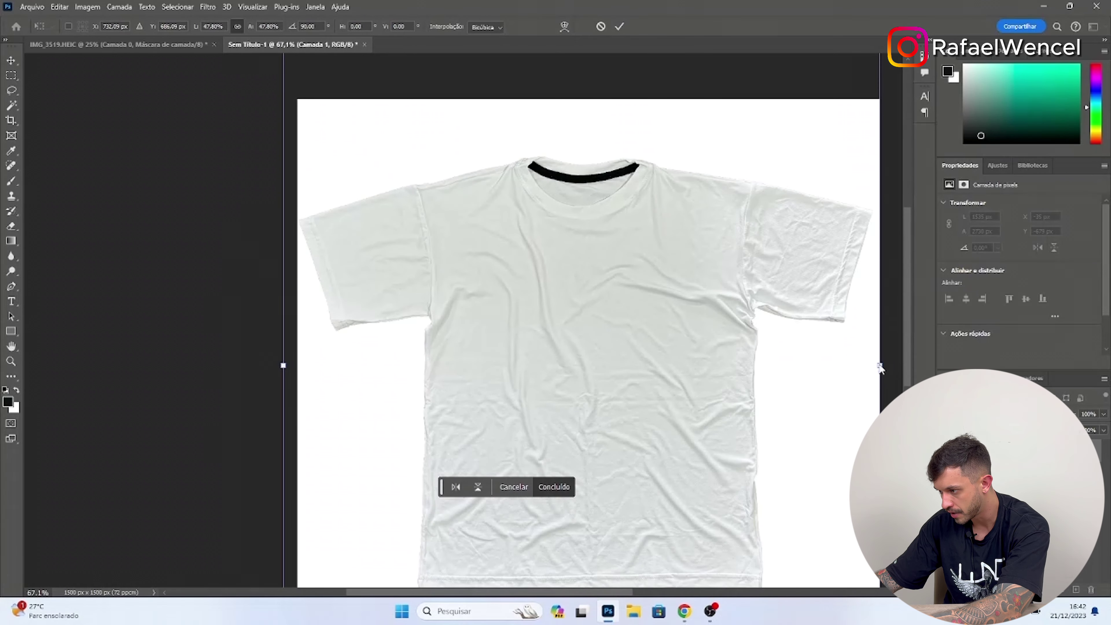
left_click_drag(880, 365, 886, 367)
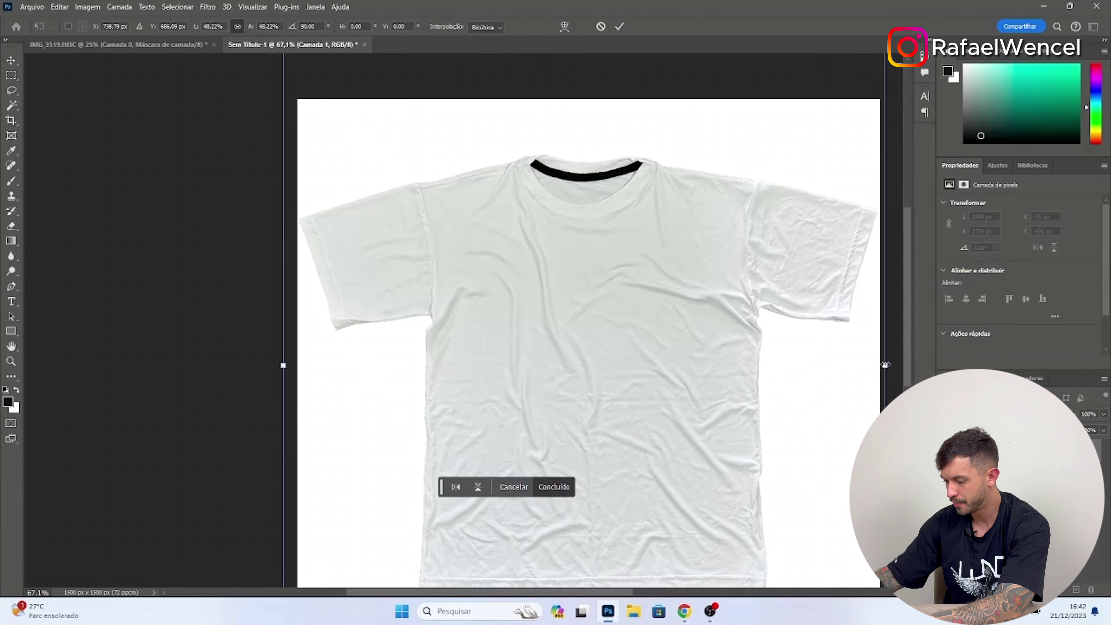
key("Return")
Step: Desaturate the T-shirt layer with a Hue/Saturation adjustment, setting the saturation to -100
scroll(553, 377, "down", 3)
scroll(573, 350, "up", 3)
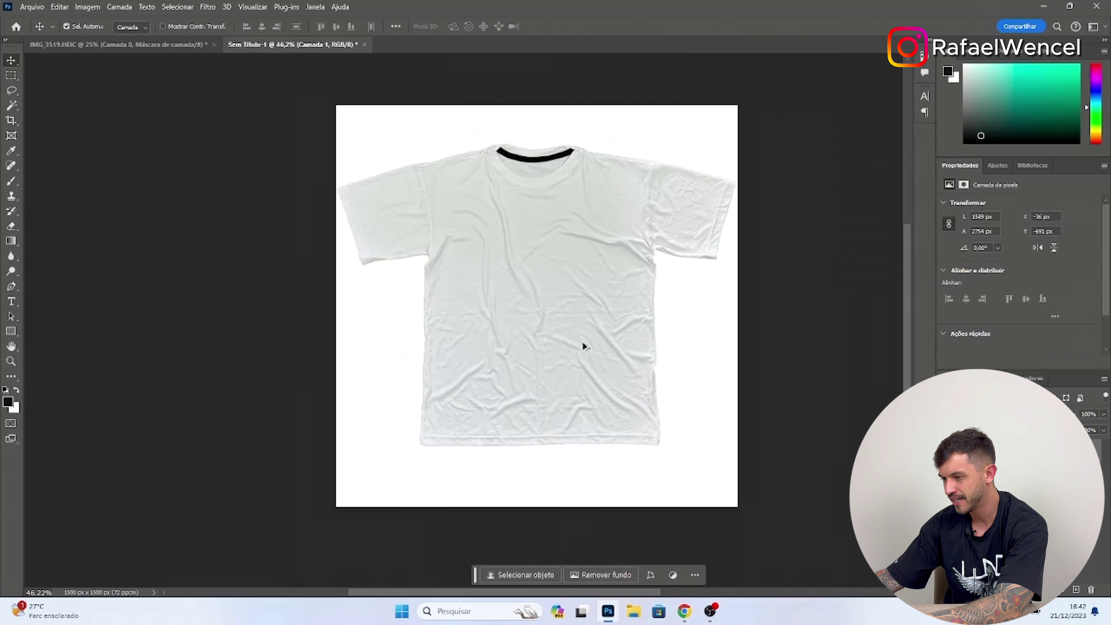
key("alt")
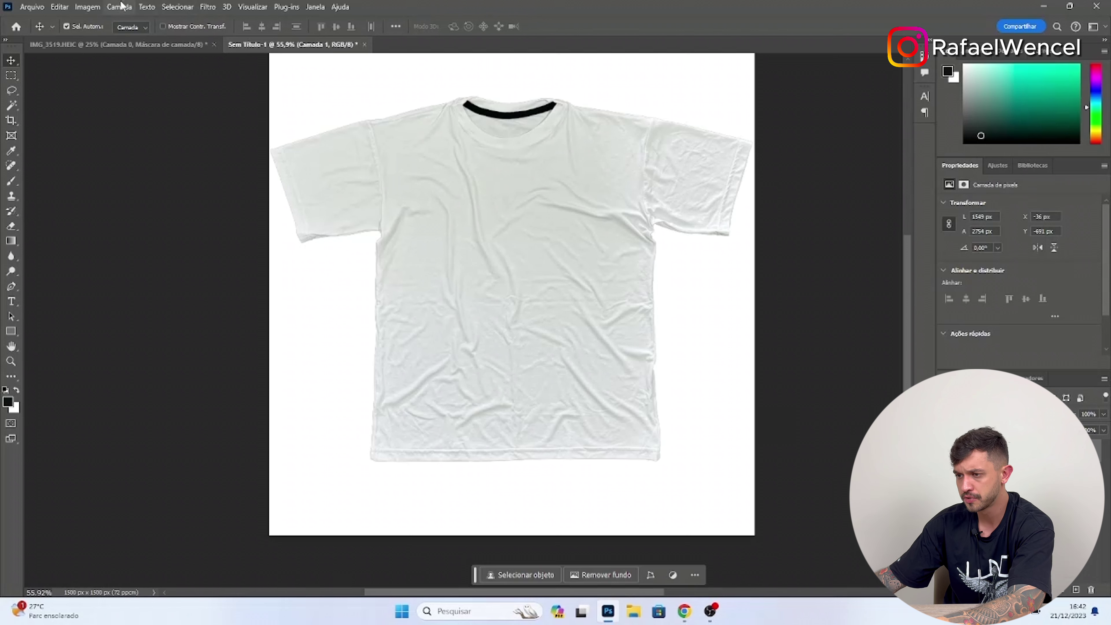
left_click(87, 7)
mouse_move(160, 42)
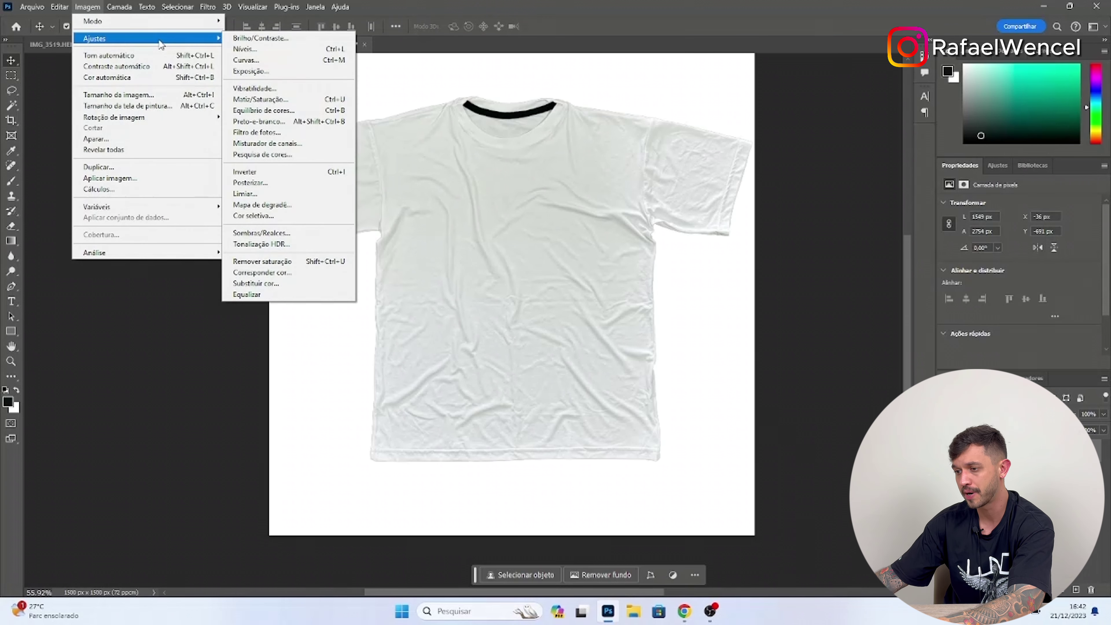
left_click(346, 99)
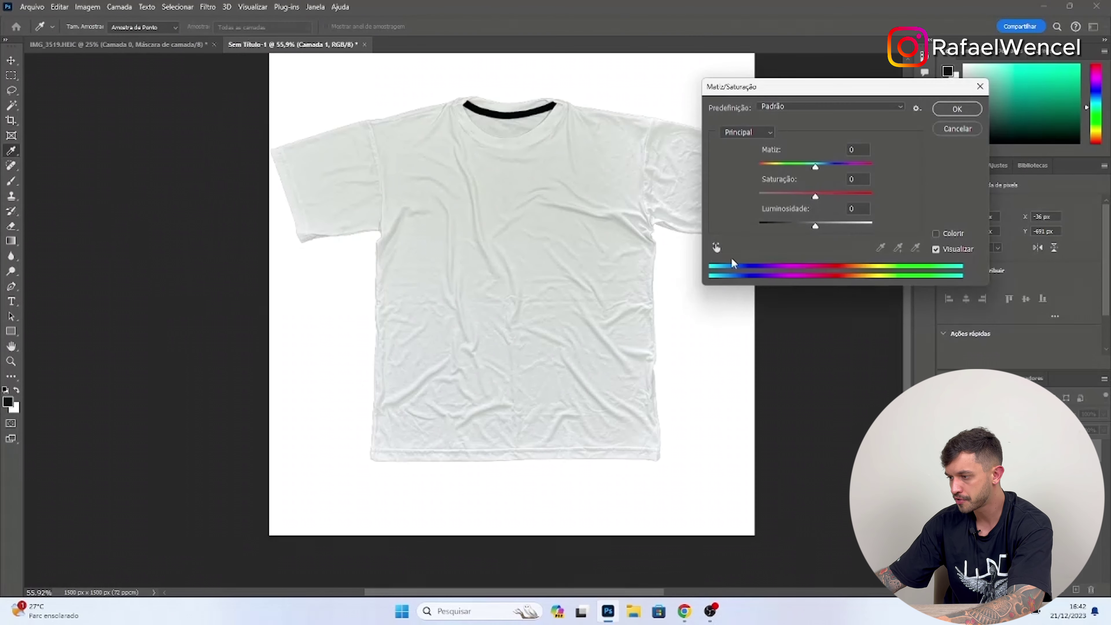
left_click_drag(815, 197, 701, 188)
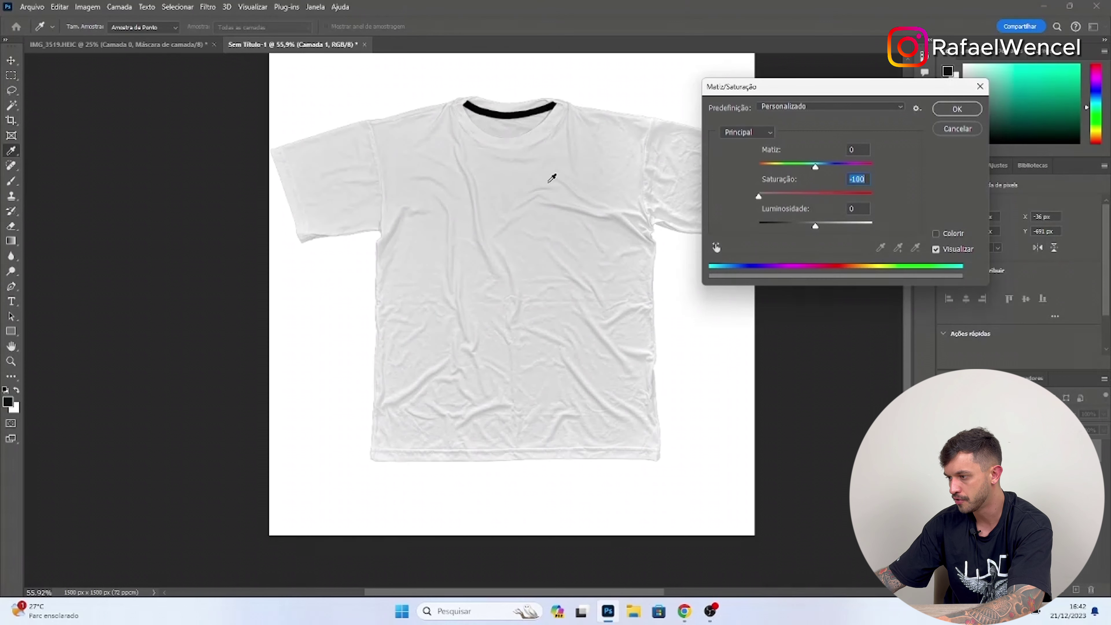
left_click(818, 197)
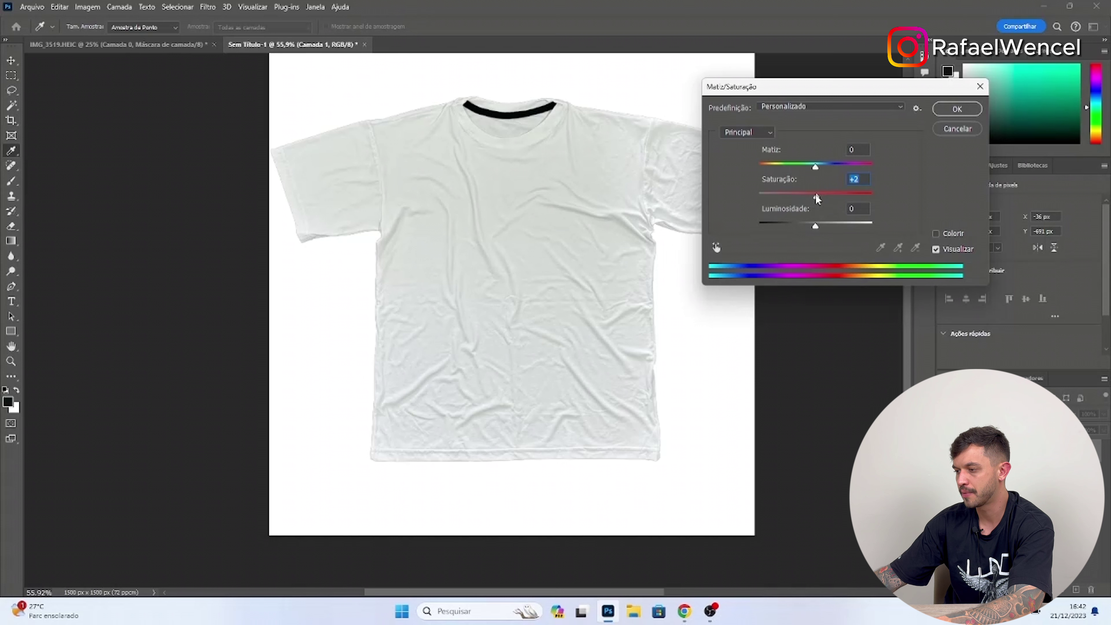
left_click_drag(817, 197, 554, 195)
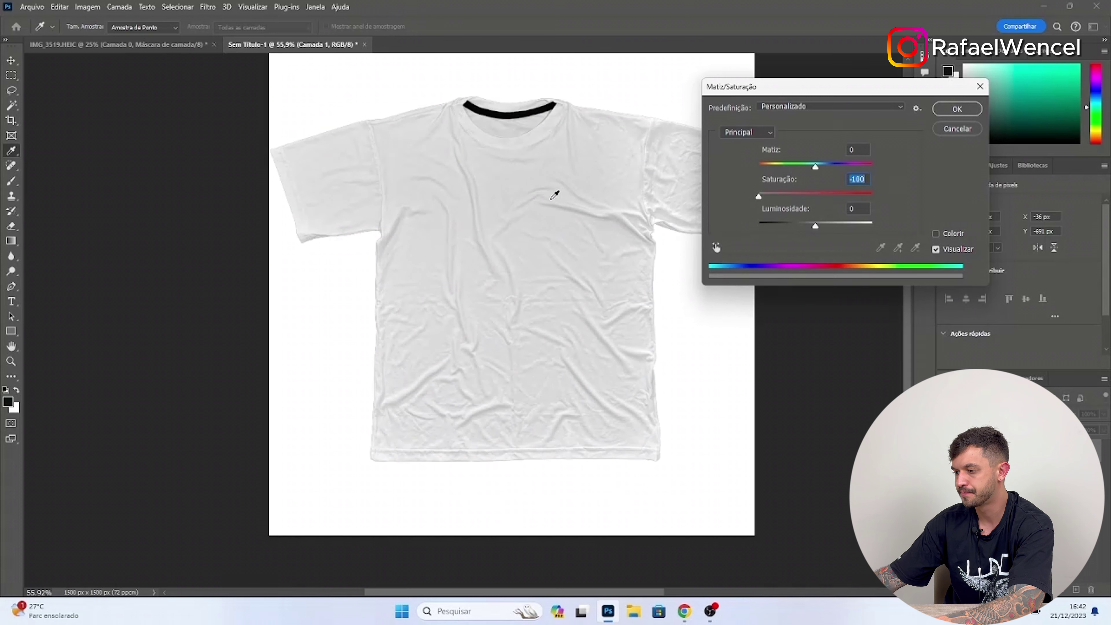
left_click(958, 108)
Step: Clone smooth fabric over the wrinkles on the left side of the shirt body with a soft 62 px Clone Stamp brush
scroll(589, 252, "up", 3)
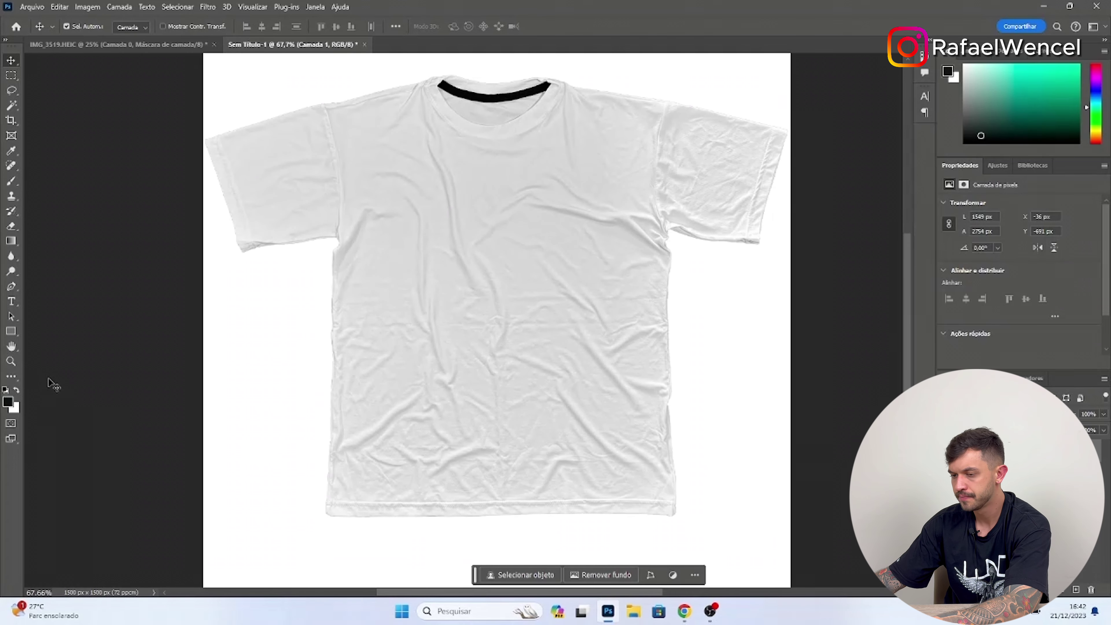
left_click(11, 195)
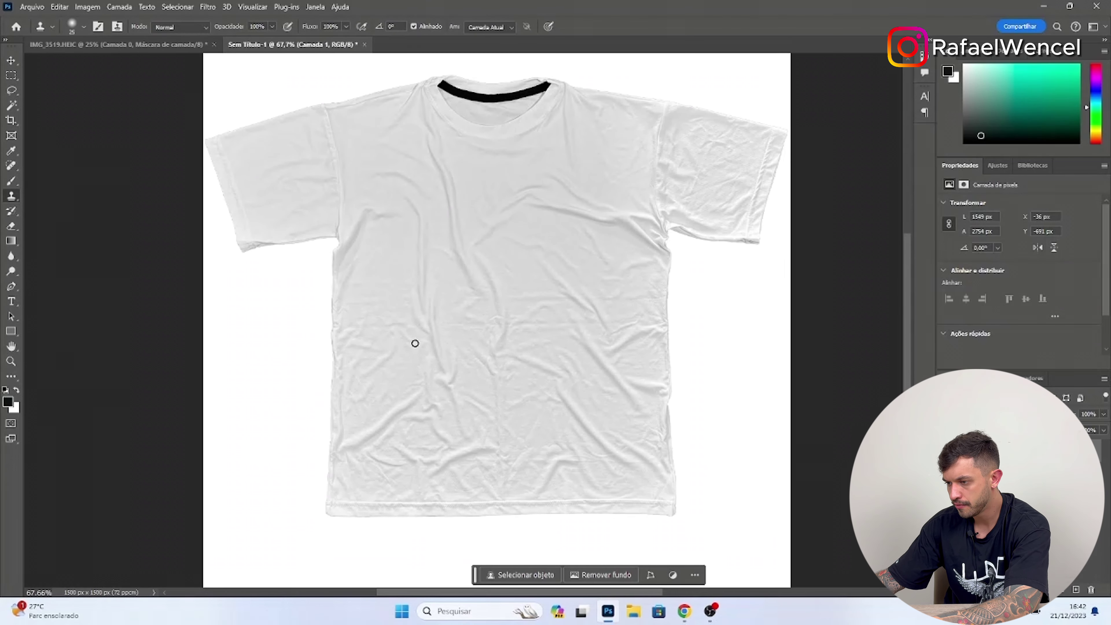
left_click(83, 28)
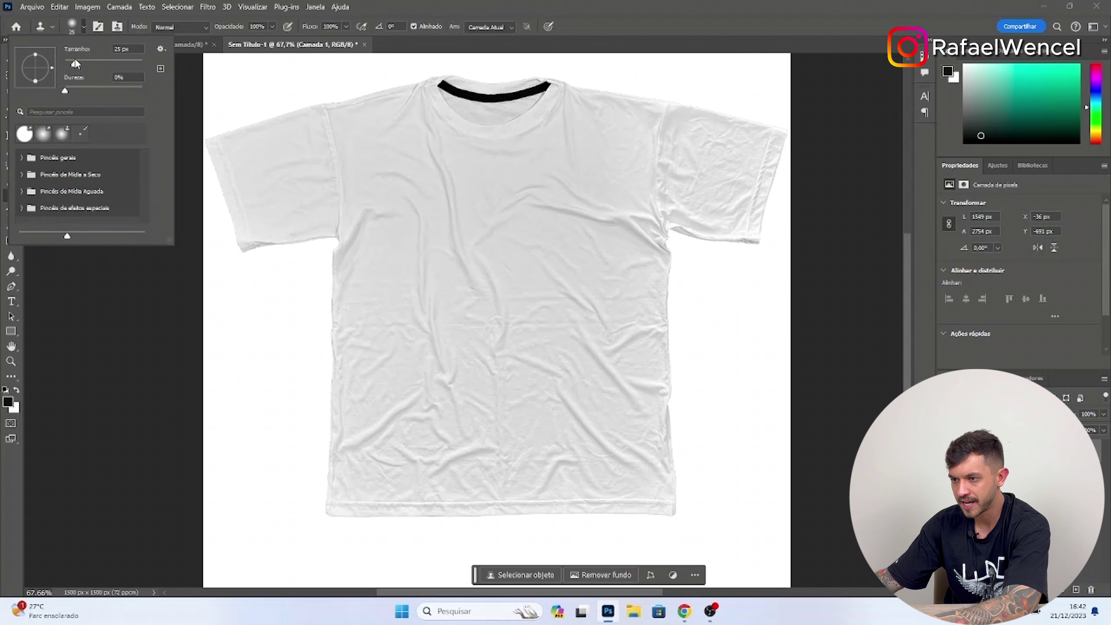
left_click(394, 274, "alt")
mouse_move(395, 311)
left_mouse_down()
mouse_move(400, 355)
mouse_move(375, 289)
mouse_move(380, 342)
left_mouse_up()
left_click(394, 252, "alt")
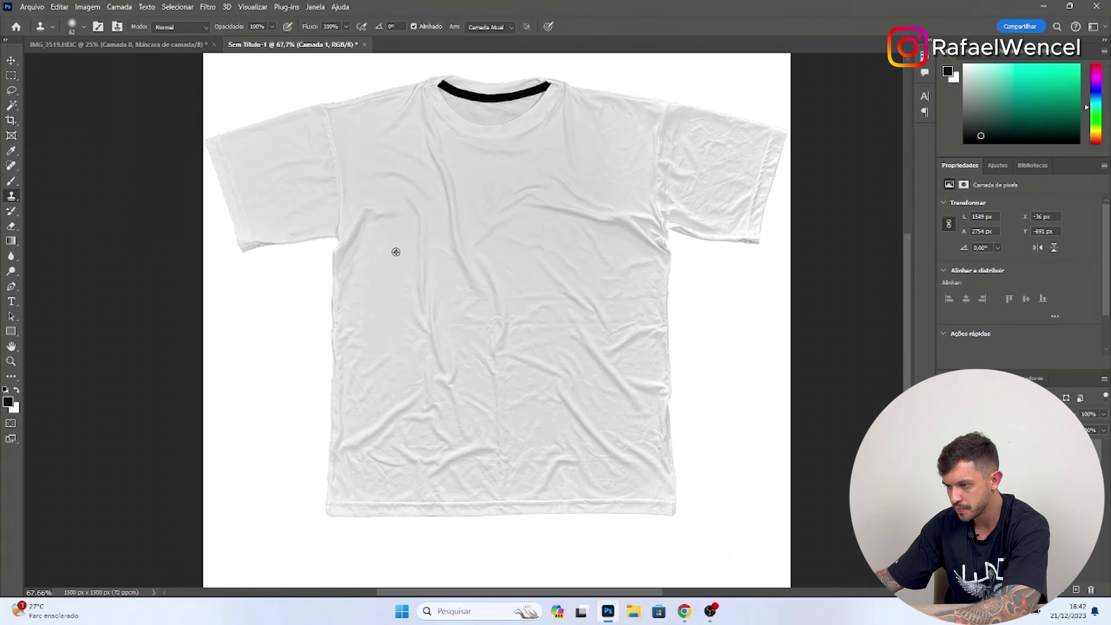
left_click_drag(371, 300, 355, 343)
left_click_drag(354, 301, 354, 373)
left_click(388, 254, "alt")
left_click_drag(371, 323, 380, 341)
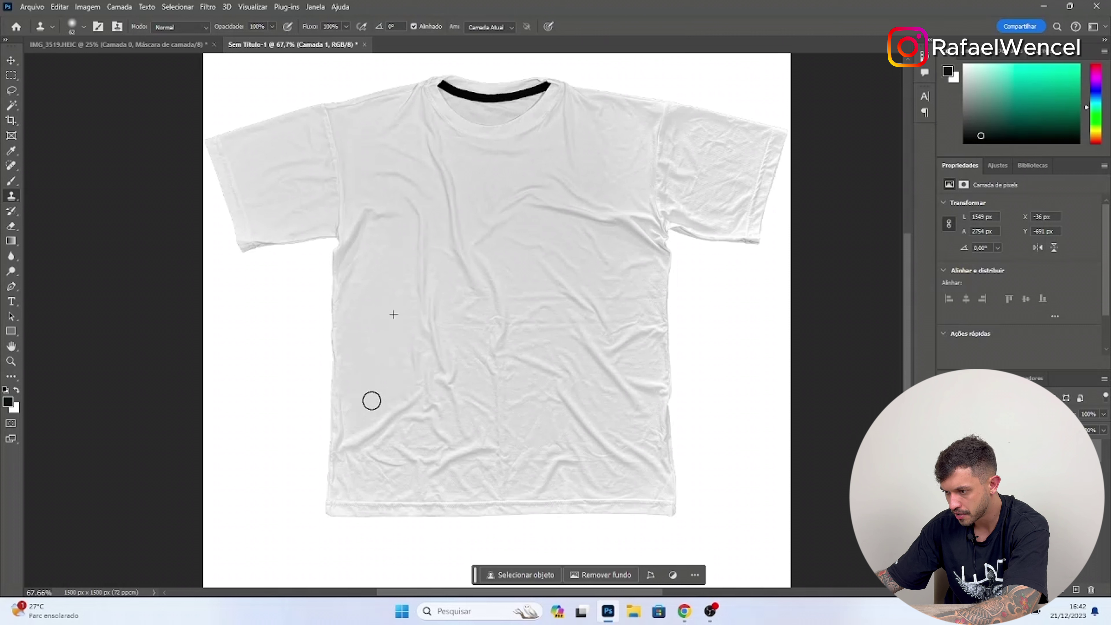
mouse_move(372, 400)
left_mouse_down()
mouse_move(344, 410)
mouse_move(351, 383)
mouse_move(342, 422)
mouse_move(350, 293)
left_mouse_up()
left_click(384, 286, "alt")
left_click(362, 373, "alt")
left_click_drag(354, 354, 349, 312)
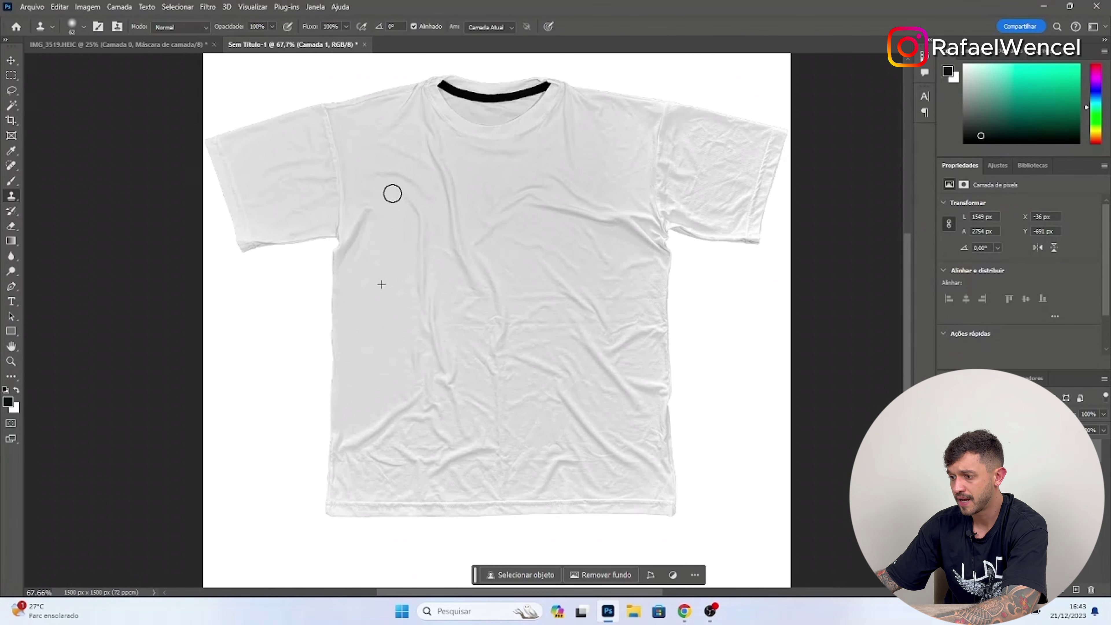
Step: Clone smooth fabric over the creases above the lower-left hem and towards the middle of the shirt body
left_click(387, 317, "alt")
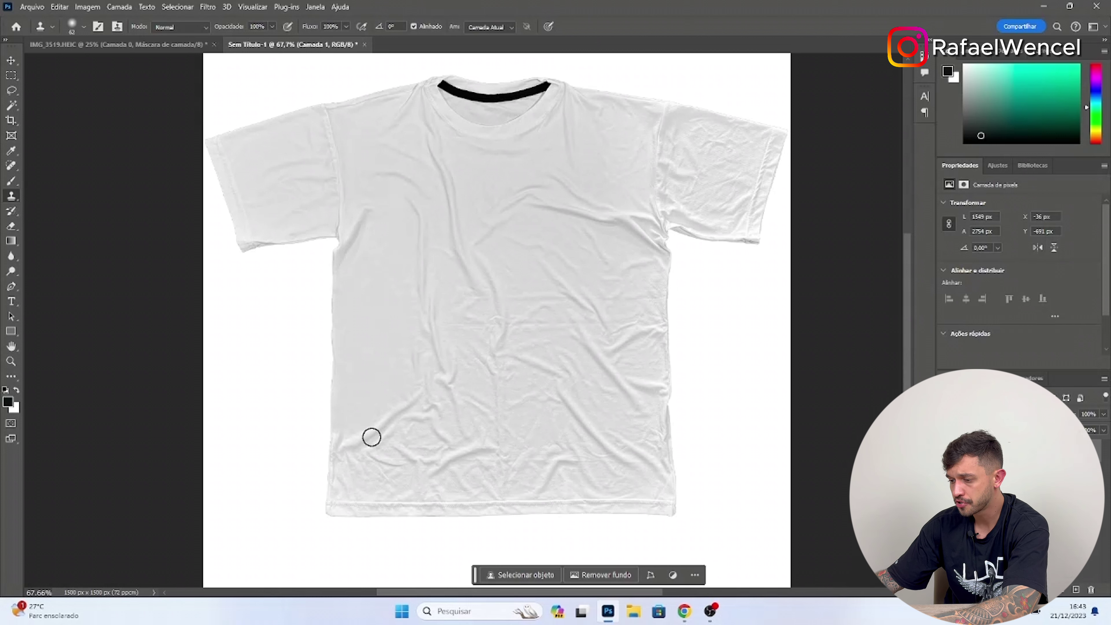
mouse_move(350, 484)
left_mouse_down()
mouse_move(346, 466)
mouse_move(349, 493)
mouse_move(371, 488)
mouse_move(342, 458)
mouse_move(348, 413)
left_mouse_up()
key("alt")
left_click(363, 367, "alt")
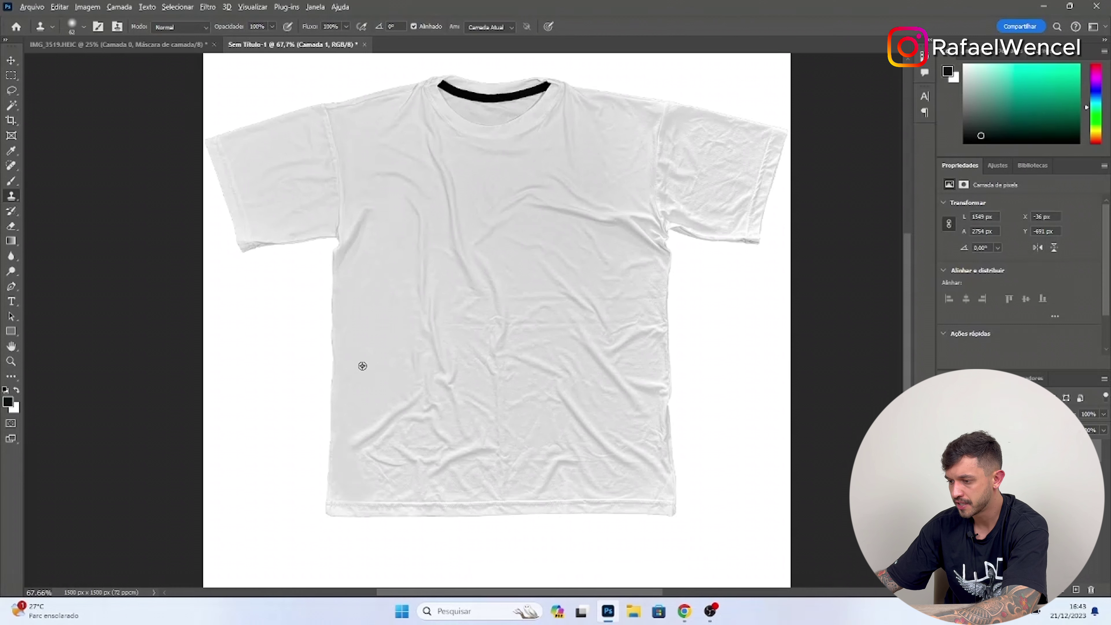
mouse_move(364, 462)
left_mouse_down()
mouse_move(409, 421)
mouse_move(396, 446)
mouse_move(400, 514)
mouse_move(382, 481)
mouse_move(390, 460)
mouse_move(378, 491)
mouse_move(415, 474)
left_mouse_up()
left_click(379, 331, "alt")
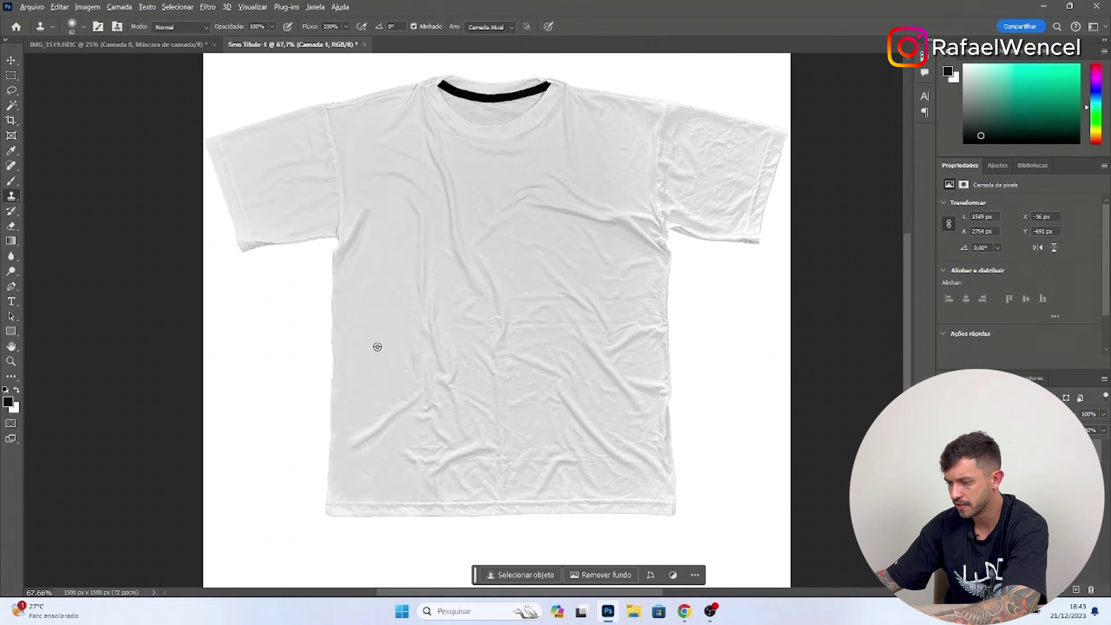
left_click(381, 378, "alt")
mouse_move(412, 348)
left_mouse_down()
mouse_move(401, 339)
mouse_move(472, 342)
left_mouse_up()
scroll(511, 502, "up", 6)
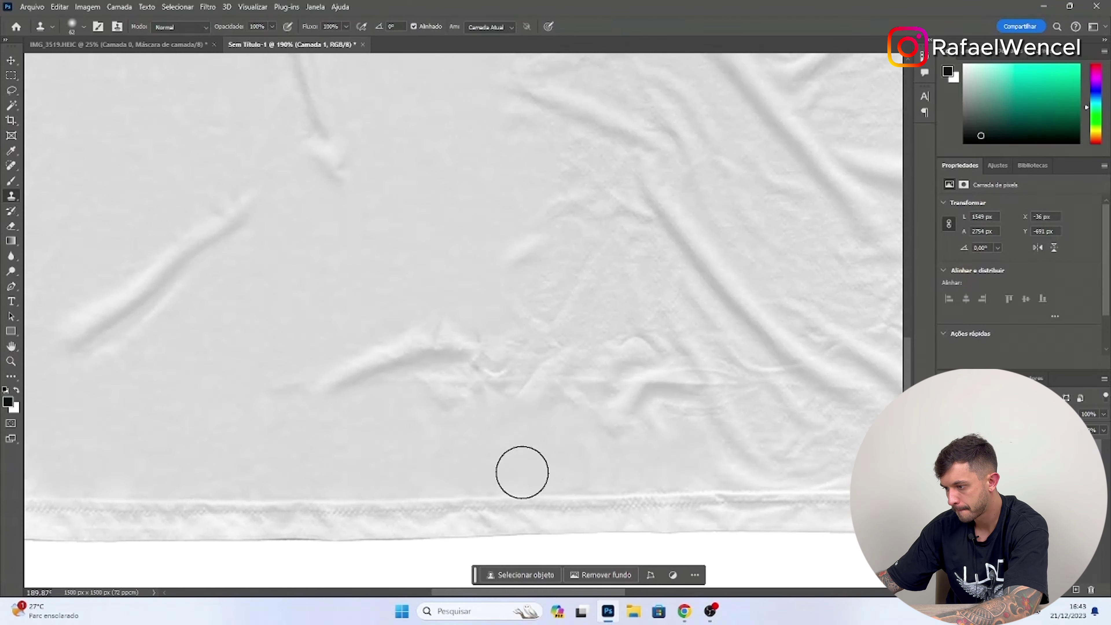
scroll(521, 471, "down", 5)
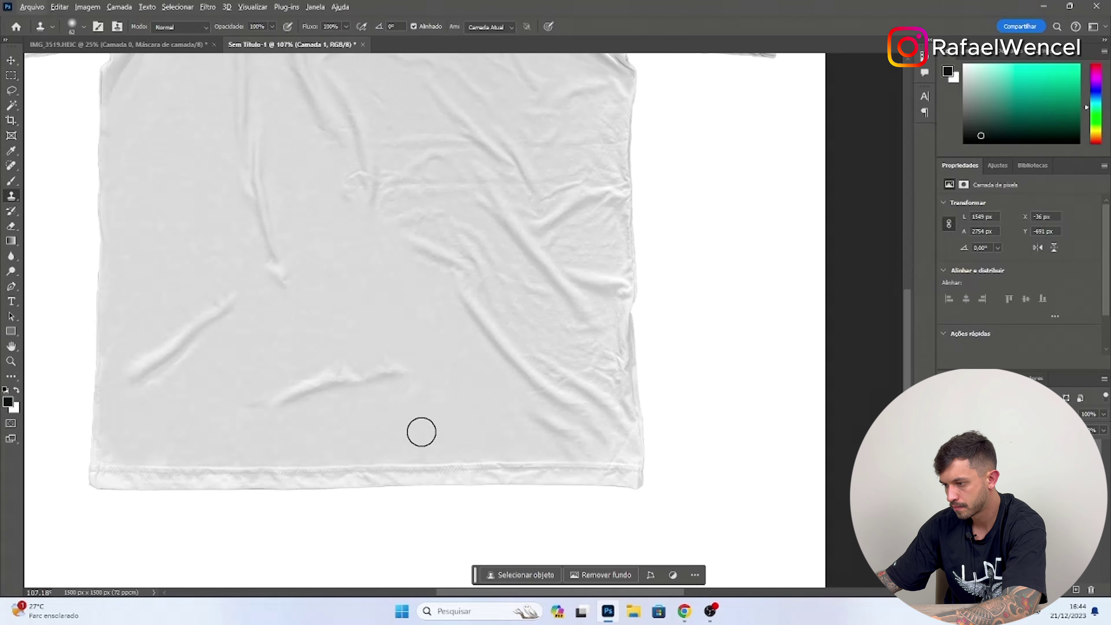
left_click_drag(757, 204, 766, 193)
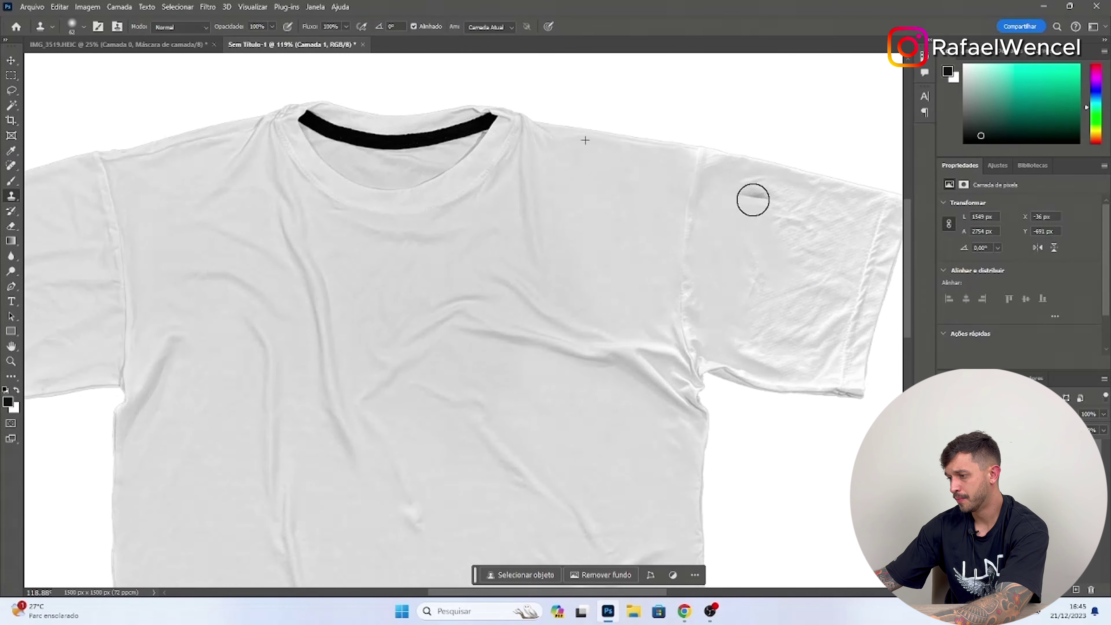
left_click(637, 255, "alt")
key("ctrl+z")
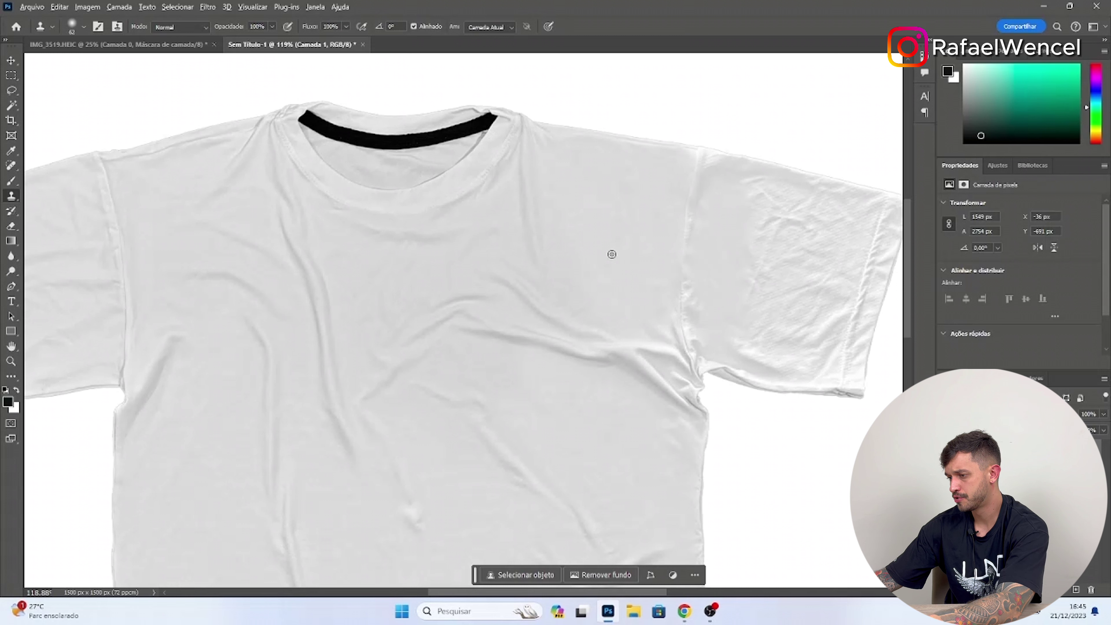
Step: Clone smooth fabric over the wrinkles on the right-hand sleeve, working from the armhole seam towards the cuff
left_click(752, 298)
left_click(619, 218, "alt")
mouse_move(753, 306)
left_mouse_down()
mouse_move(747, 272)
mouse_move(744, 358)
mouse_move(790, 358)
mouse_move(765, 252)
mouse_move(782, 324)
left_mouse_up()
left_click(630, 261, "alt")
mouse_move(782, 211)
left_mouse_down()
mouse_move(766, 195)
mouse_move(791, 235)
mouse_move(783, 208)
left_mouse_up()
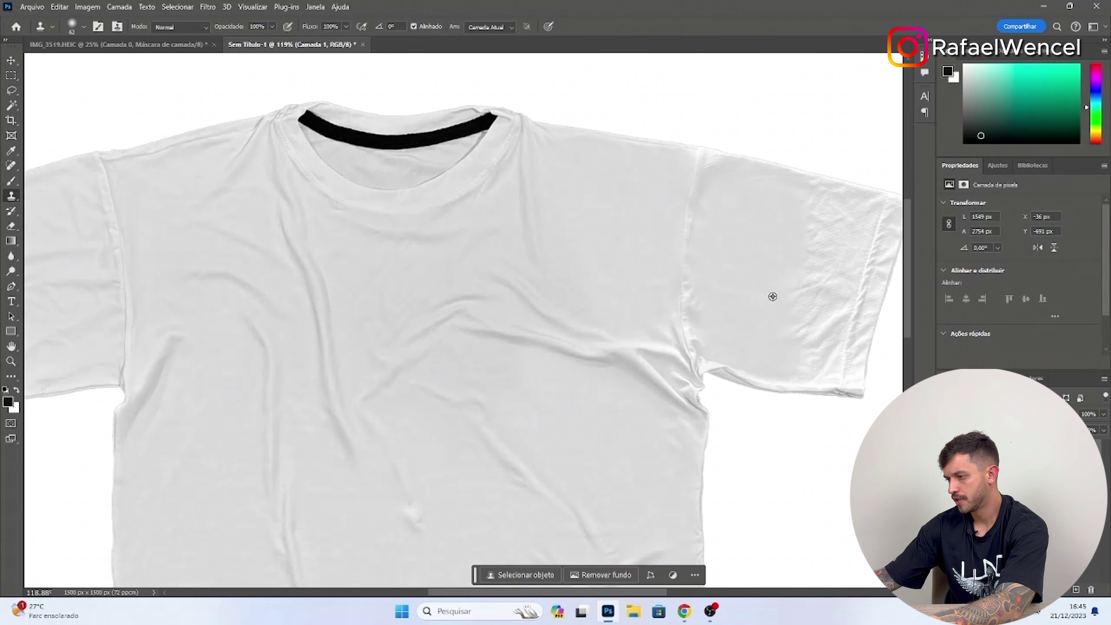
left_click(756, 286, "alt")
mouse_move(777, 291)
left_mouse_down()
mouse_move(866, 186)
mouse_move(846, 305)
left_mouse_up()
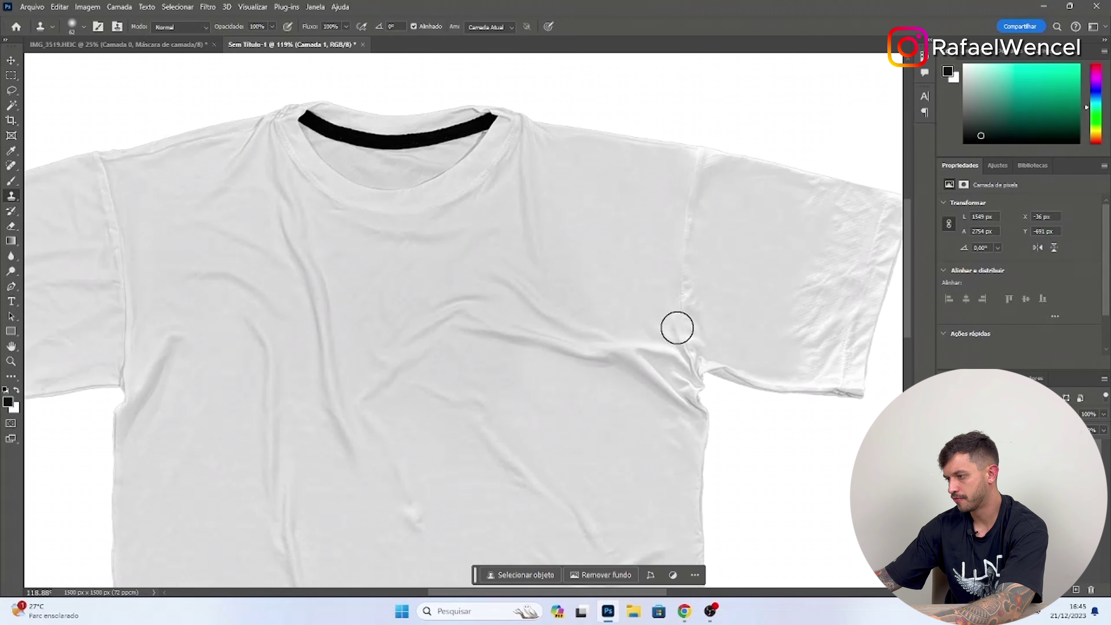
left_click(433, 190, "alt")
left_click_drag(669, 210, 819, 166)
key("ctrl+z")
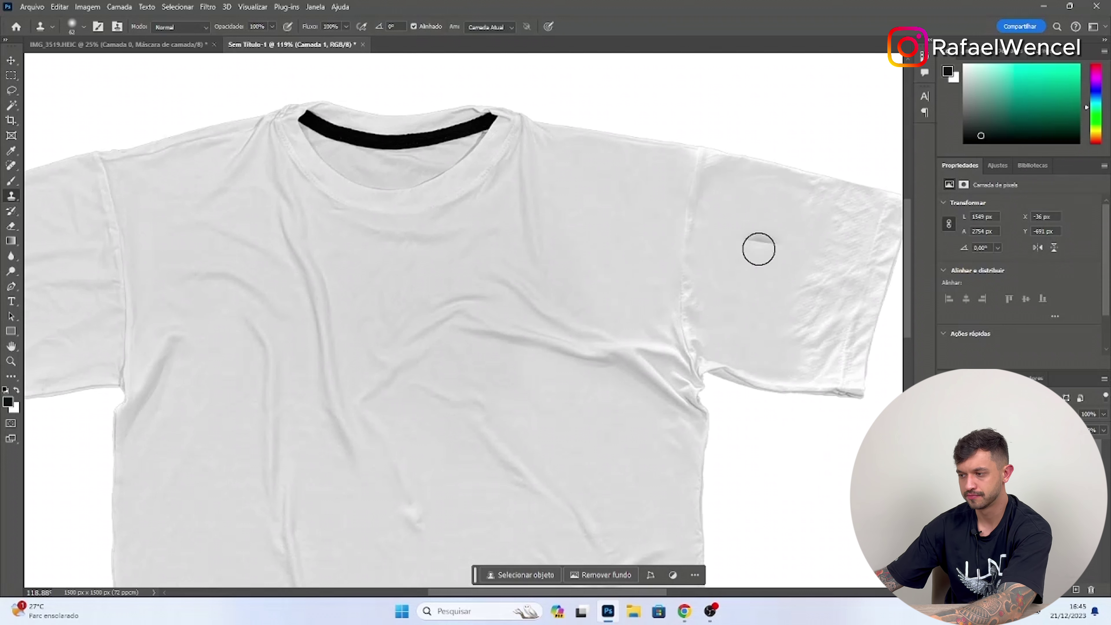
Step: Clone smooth fabric over the remaining wrinkles in the upper and middle part of the right-hand sleeve
left_click(665, 205, "alt")
mouse_move(743, 165)
left_mouse_down()
mouse_move(713, 170)
mouse_move(778, 200)
left_mouse_up()
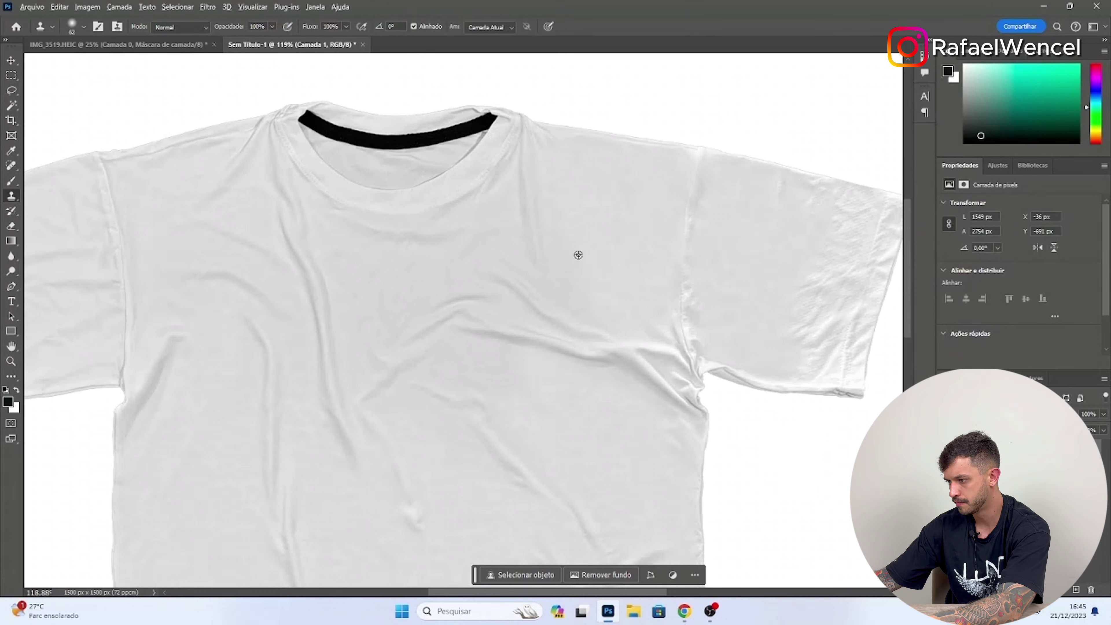
left_click(578, 255, "alt")
mouse_move(799, 312)
left_mouse_down()
mouse_move(811, 304)
mouse_move(819, 324)
left_mouse_up()
left_click(617, 267, "alt")
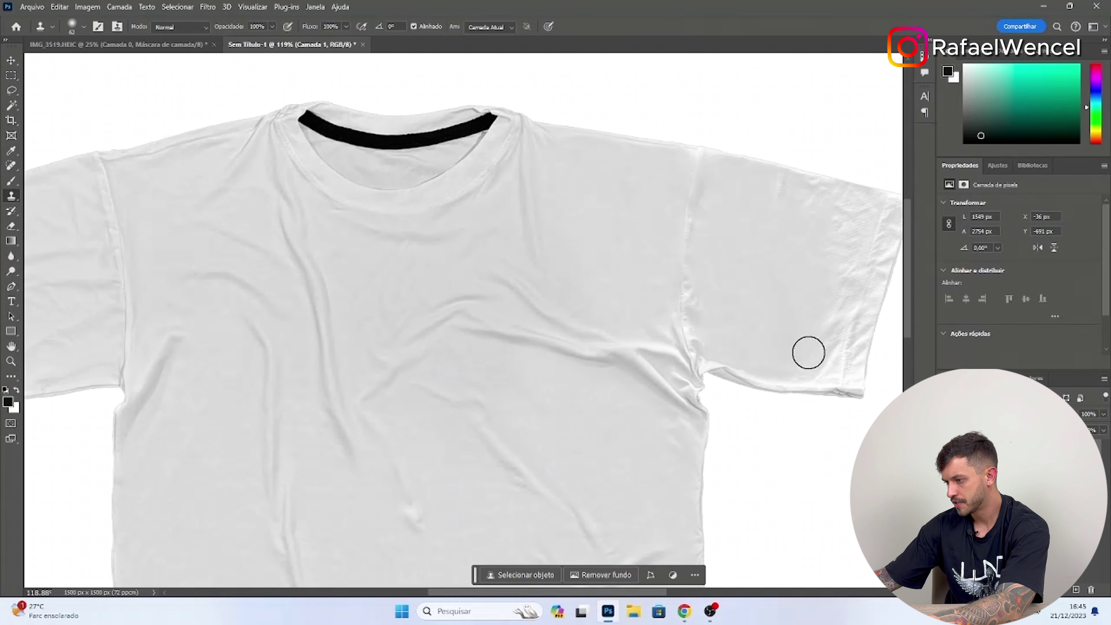
Step: Clone smooth fabric over the creases just inside the right-hand sleeve's cuff, up to the sleeve's upper edge
mouse_move(817, 365)
left_mouse_down()
mouse_move(831, 287)
mouse_move(818, 347)
left_mouse_up()
left_click(776, 294, "alt")
mouse_move(835, 278)
left_mouse_down()
mouse_move(846, 295)
mouse_move(842, 213)
mouse_move(864, 209)
mouse_move(854, 225)
left_mouse_up()
left_click(783, 311, "alt")
left_click(759, 337, "alt")
mouse_move(789, 213)
left_mouse_down()
mouse_move(817, 197)
mouse_move(801, 194)
mouse_move(847, 203)
left_mouse_up()
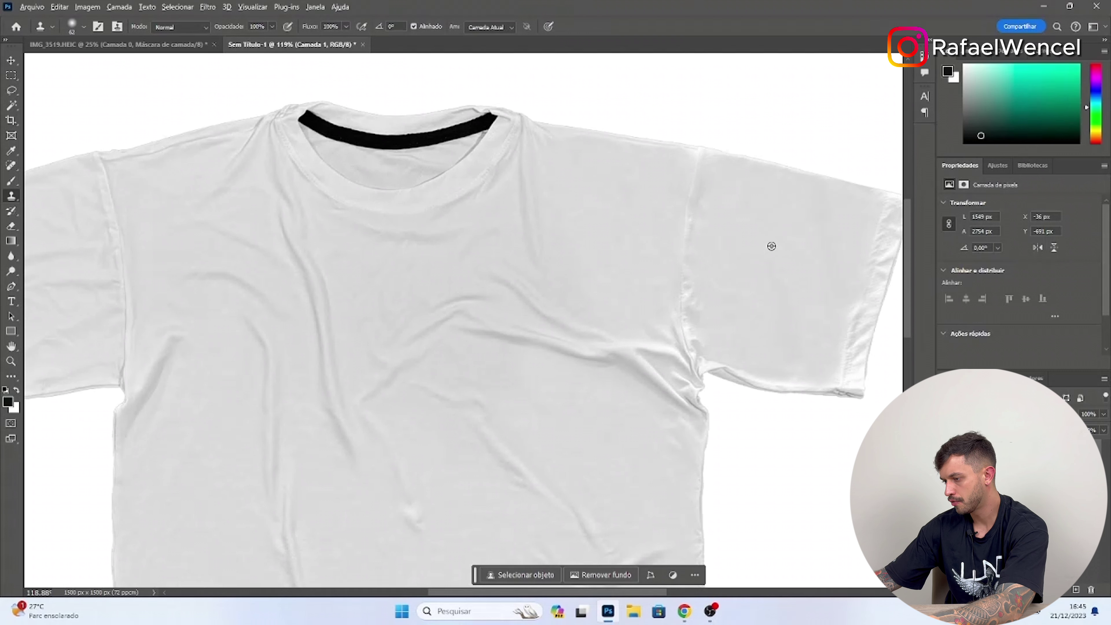
Step: Clone smooth fabric over the folds along the lower edge of the right-hand sleeve, starting near the armpit
left_click(755, 285, "alt")
mouse_move(719, 376)
left_mouse_down()
mouse_move(711, 350)
mouse_move(754, 368)
mouse_move(737, 355)
mouse_move(779, 347)
left_mouse_up()
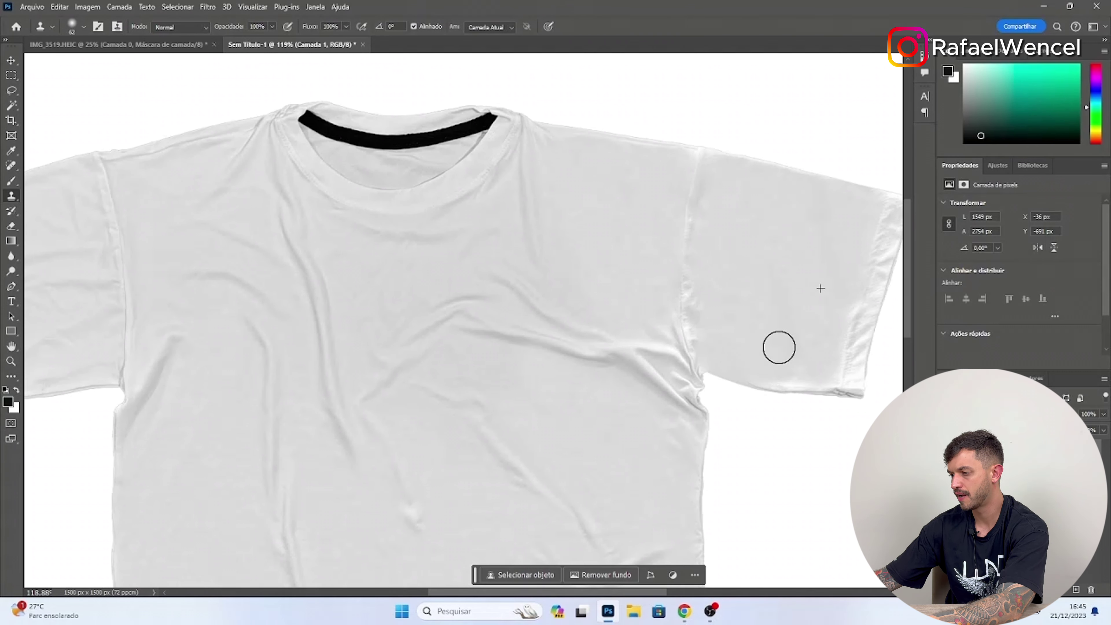
left_click(763, 260, "alt")
mouse_move(795, 389)
left_mouse_down()
mouse_move(768, 368)
mouse_move(810, 365)
mouse_move(796, 382)
mouse_move(825, 372)
mouse_move(792, 373)
left_mouse_up()
Step: Clone smooth fabric over the wrinkles in the right-hand sleeve's cuff band with a soft 32 px Clone Stamp brush
scroll(771, 281, "down", 4)
scroll(746, 249, "up", 5)
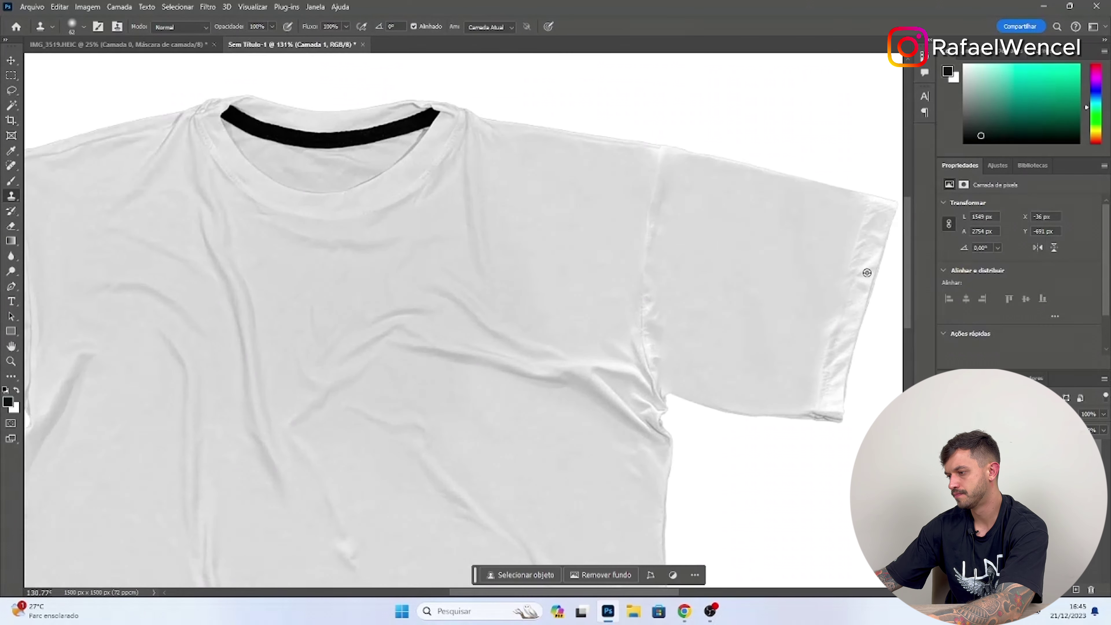
scroll(866, 272, "up", 3)
left_click(83, 26)
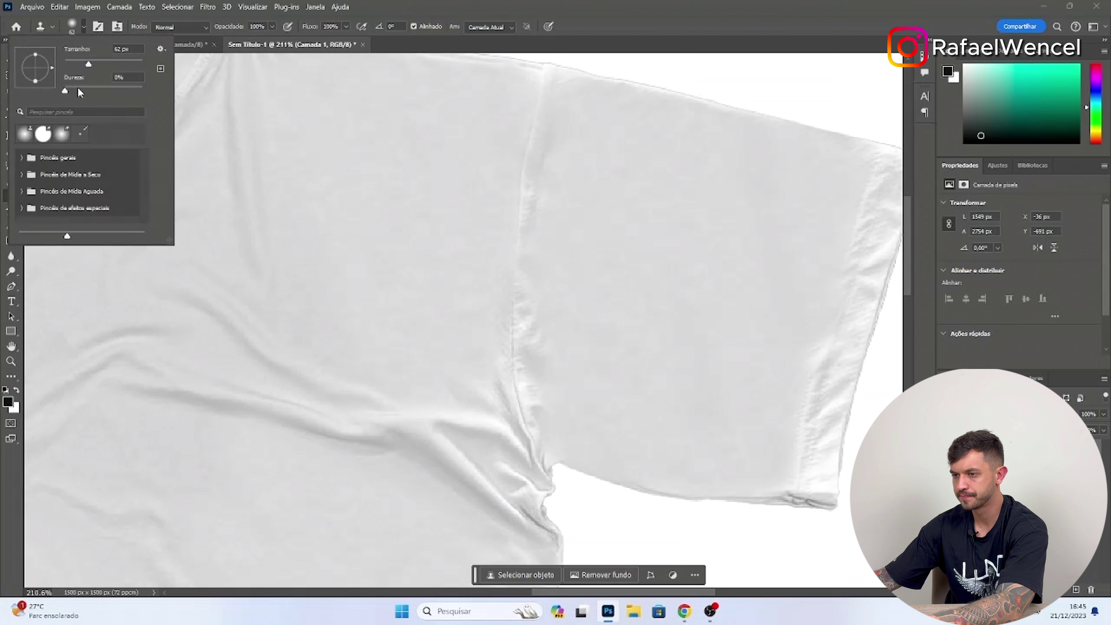
left_click_drag(84, 66, 71, 65)
left_click(782, 221, "alt")
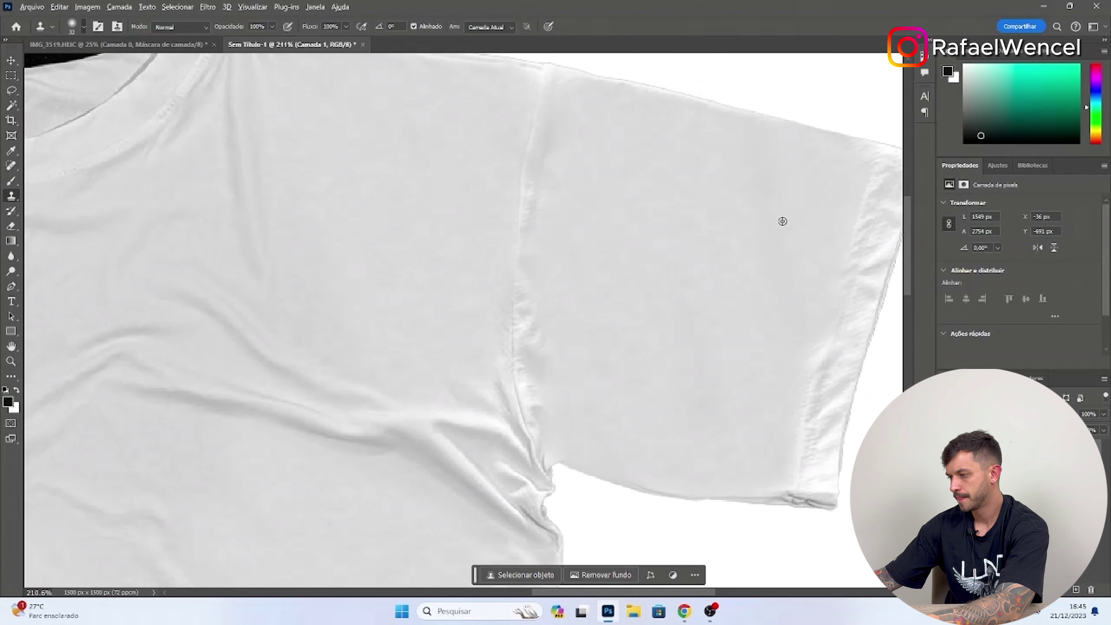
left_click_drag(680, 592, 706, 593)
left_click(592, 229, "alt")
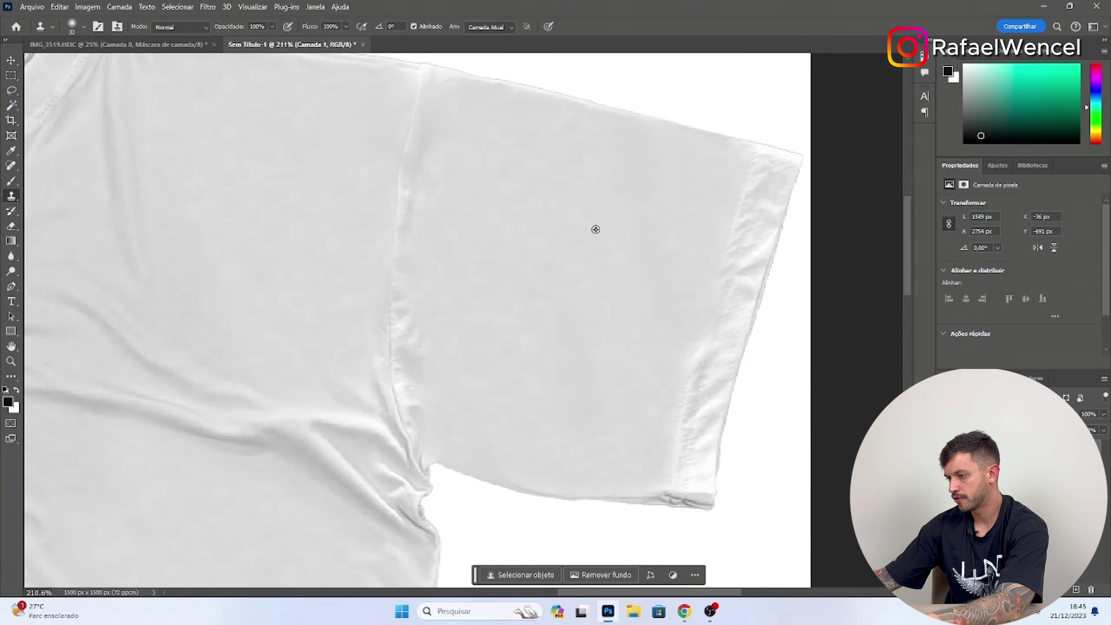
mouse_move(784, 177)
left_mouse_down()
mouse_move(726, 312)
mouse_move(744, 284)
mouse_move(700, 494)
left_mouse_up()
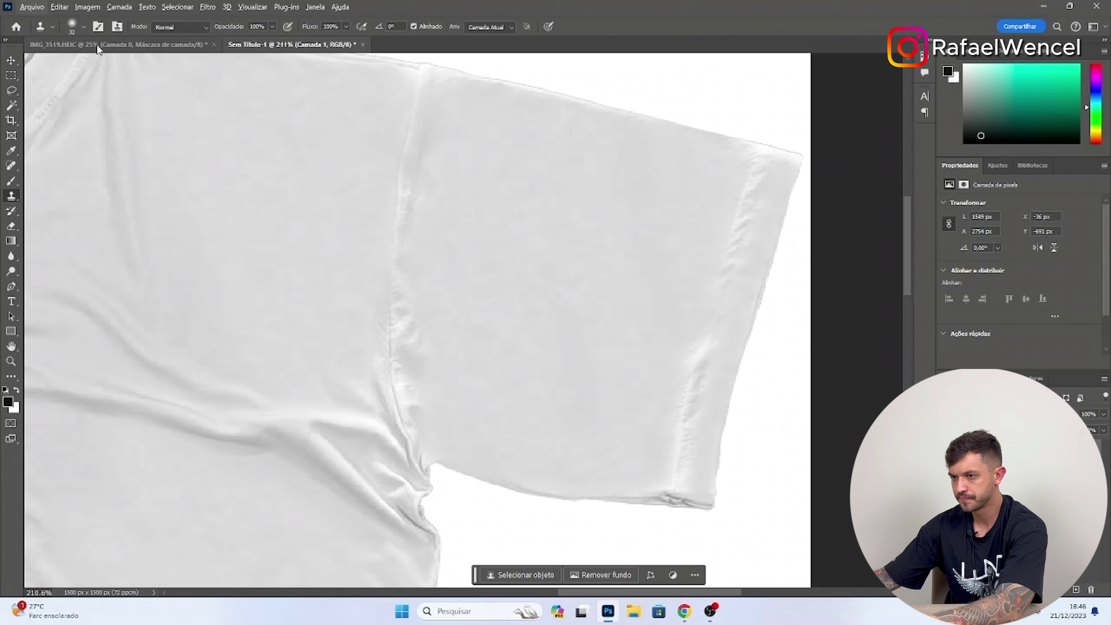
Step: Soften the puckered cuff seam of the right-hand sleeve by cloning along it with a soft 16 px brush
right_click(93, 75)
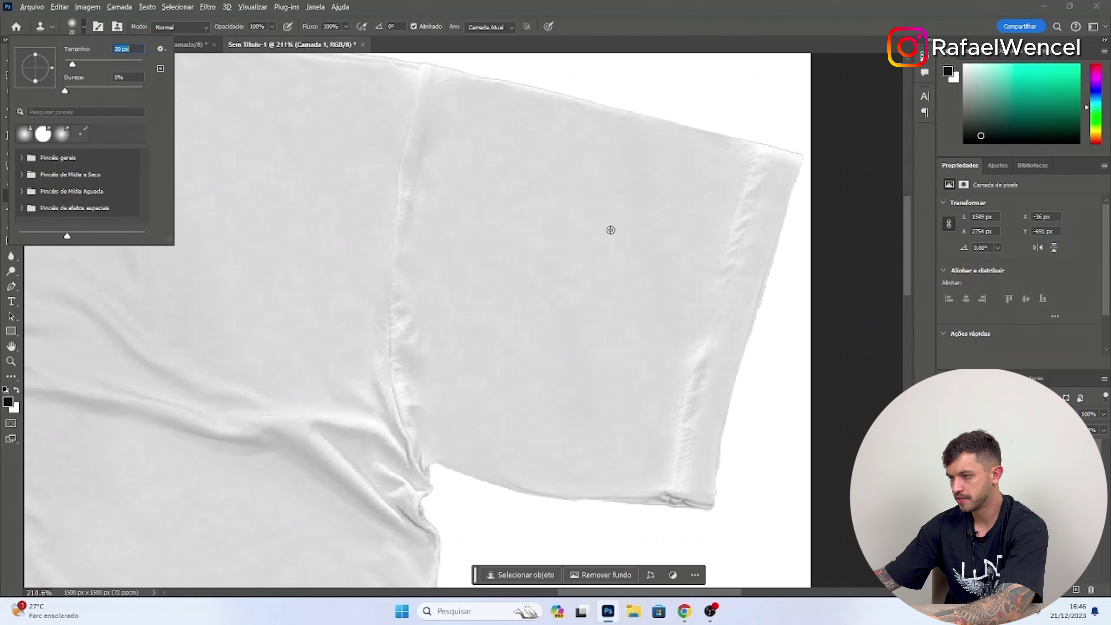
key("Return")
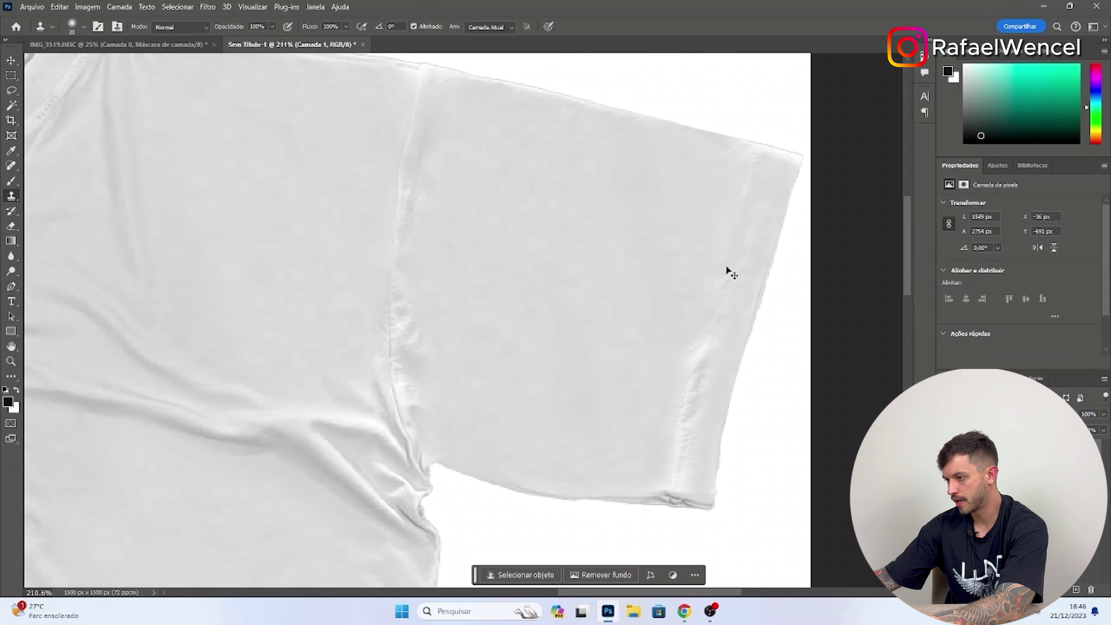
right_click(75, 65)
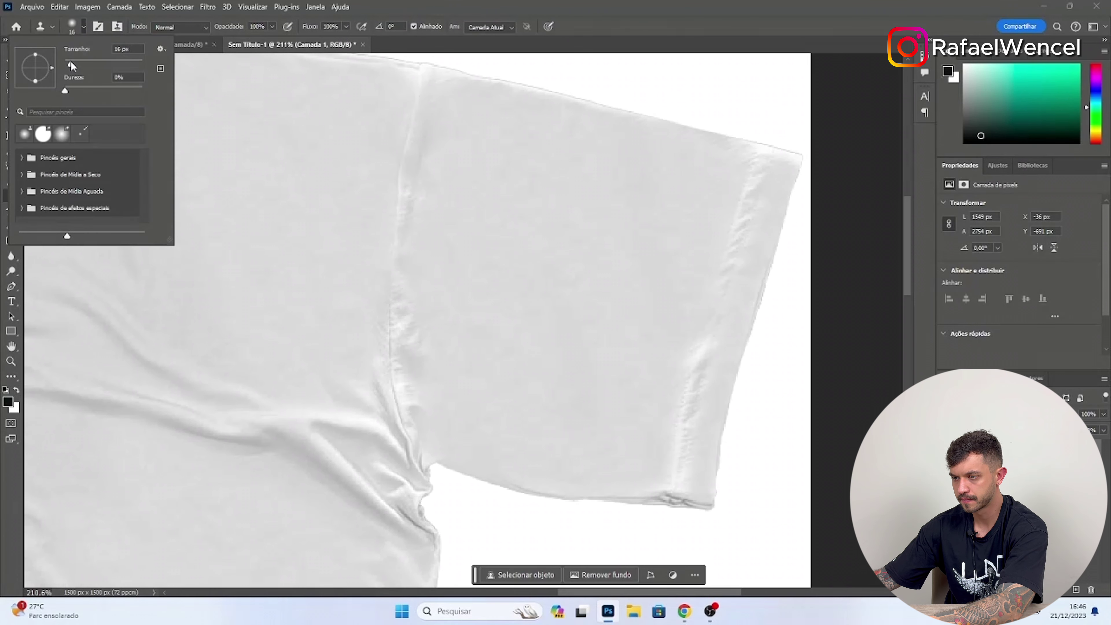
key("Return")
mouse_move(766, 164)
left_mouse_down()
mouse_move(669, 490)
mouse_move(684, 425)
left_mouse_up()
key("ctrl+z")
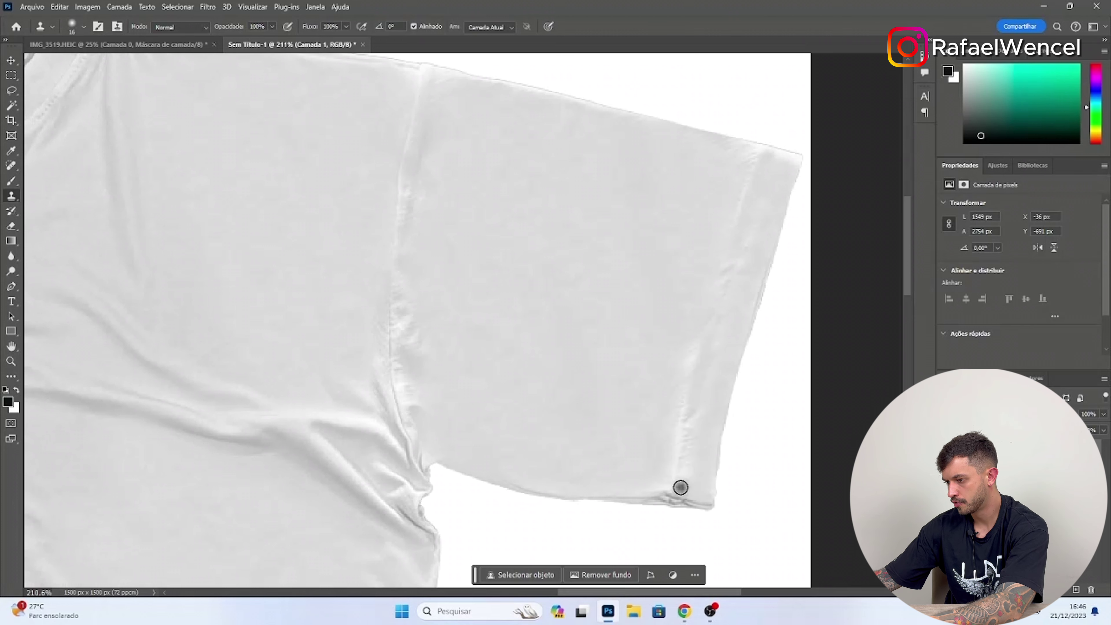
Step: Clone smooth fabric over the leftover creases at the lower end of the right-hand cuff seam
left_click(584, 369, "alt")
left_click_drag(685, 486, 686, 440)
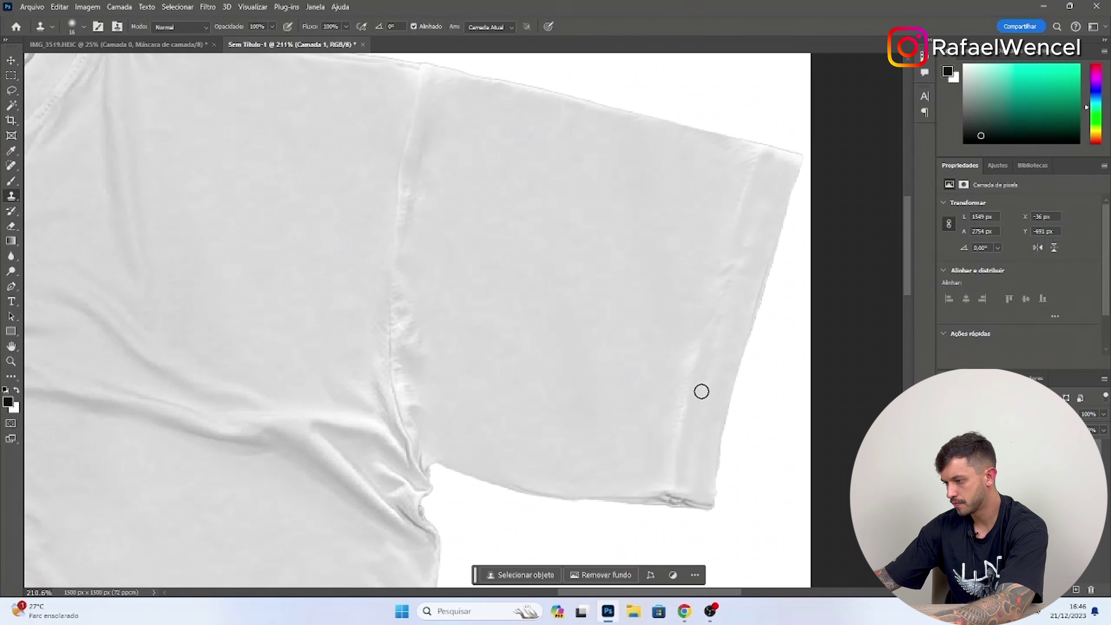
scroll(691, 557, "down", 5)
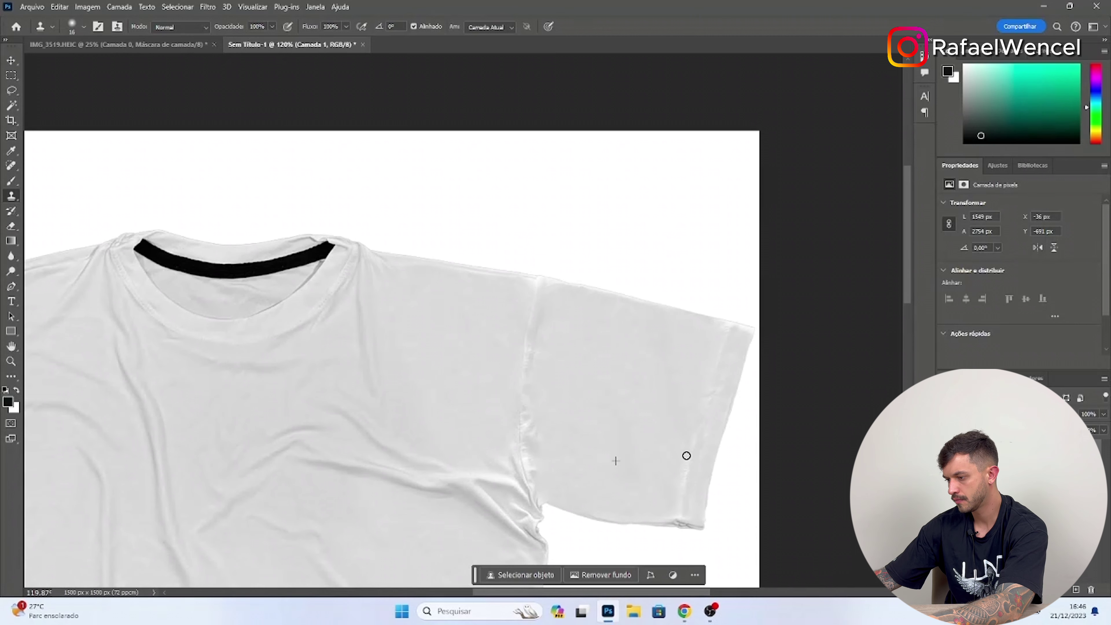
scroll(677, 473, "up", 4)
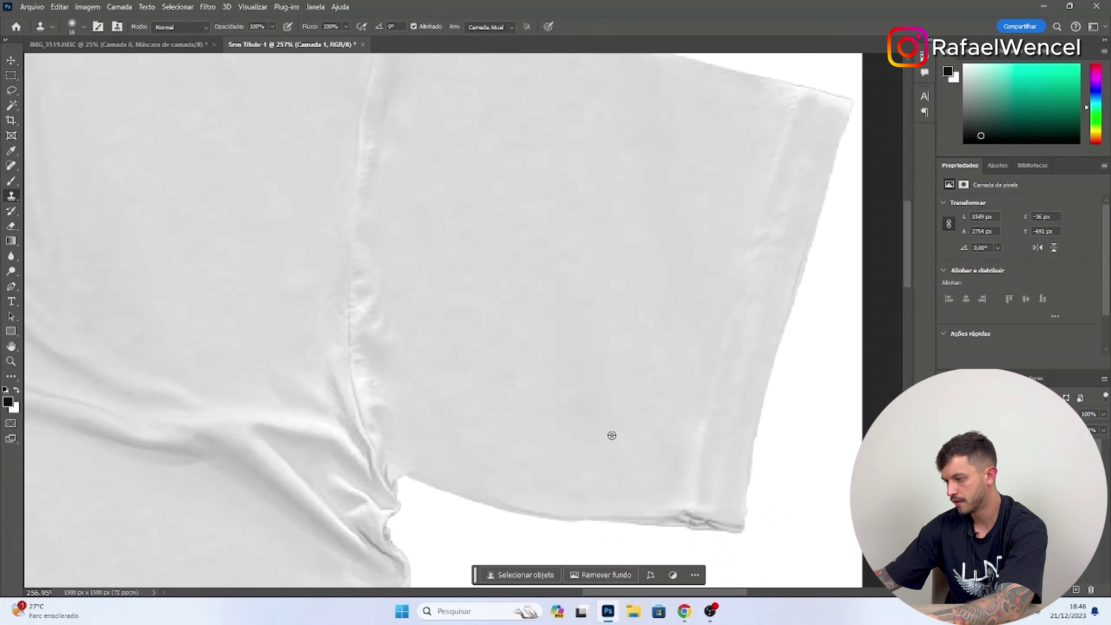
mouse_move(700, 422)
left_mouse_down()
mouse_move(687, 483)
mouse_move(692, 430)
left_mouse_up()
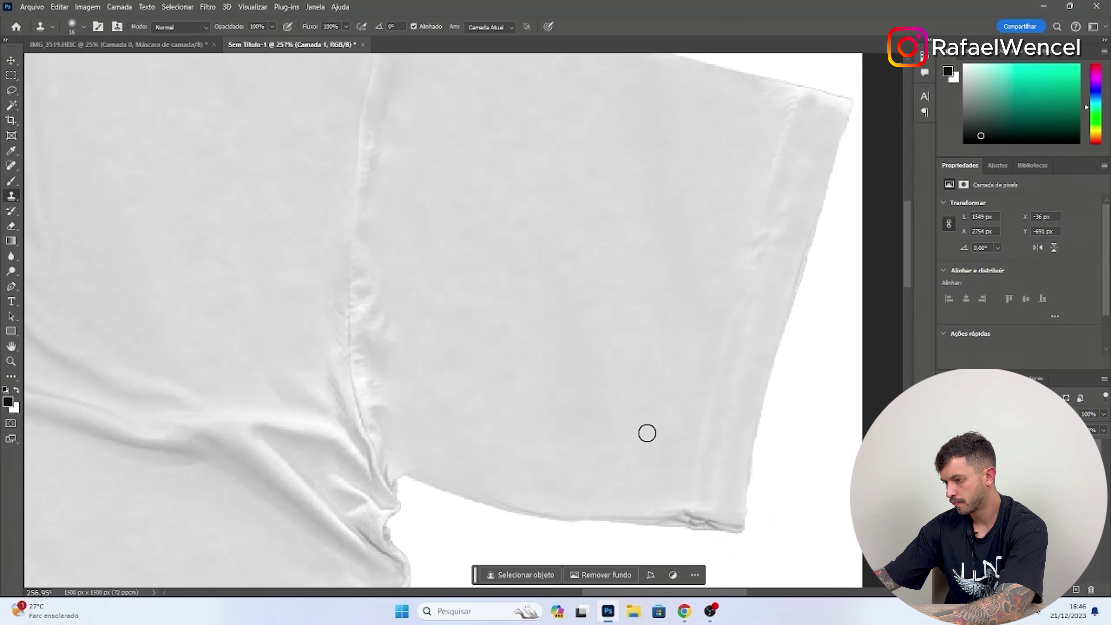
Step: Clone smooth fabric over the wrinkles on the left-hand sleeve with a soft 40 px Clone Stamp brush
scroll(695, 342, "down", 2)
scroll(720, 346, "down", 4)
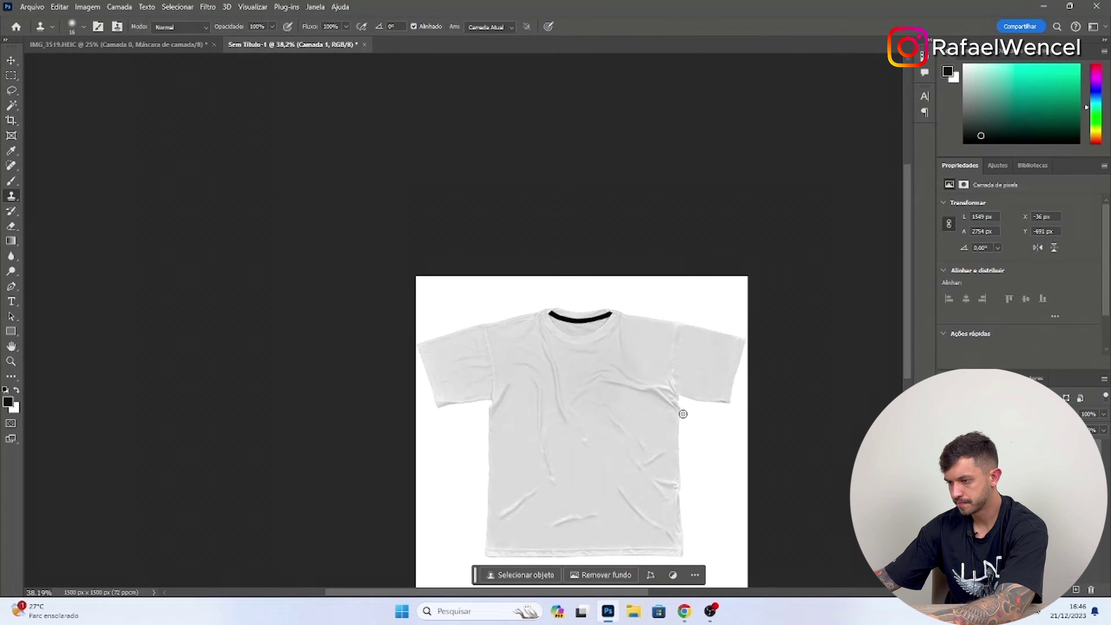
scroll(526, 389, "up", 5)
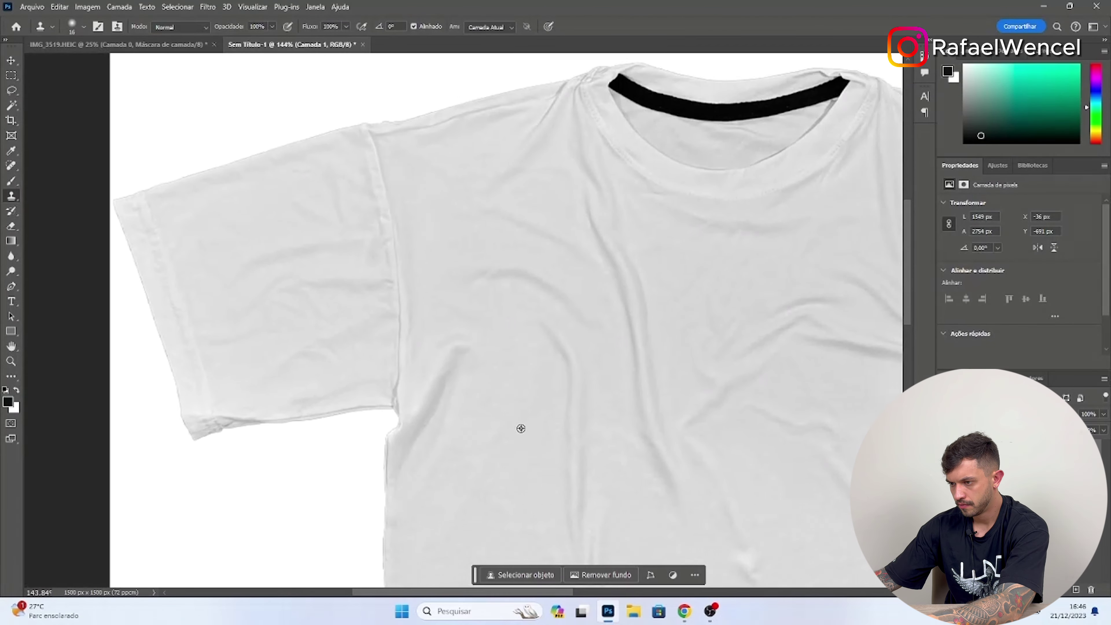
left_click(83, 27)
left_click(80, 64)
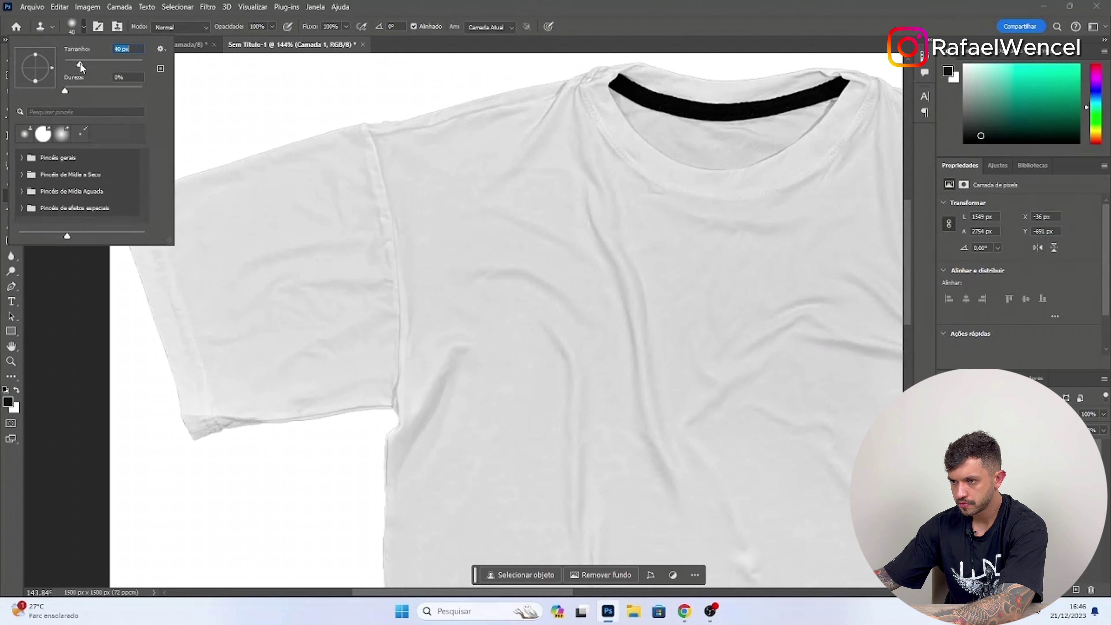
left_click(509, 486, "alt")
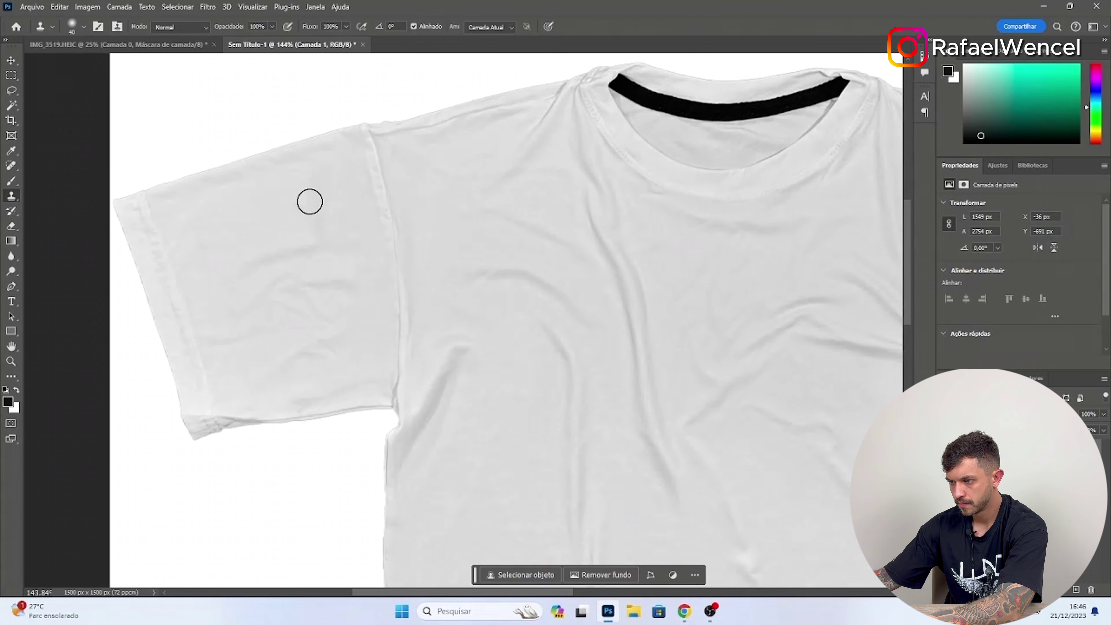
Step: Clone smooth fabric over the puckers along the right-hand armhole seam
scroll(253, 282, "down", 7)
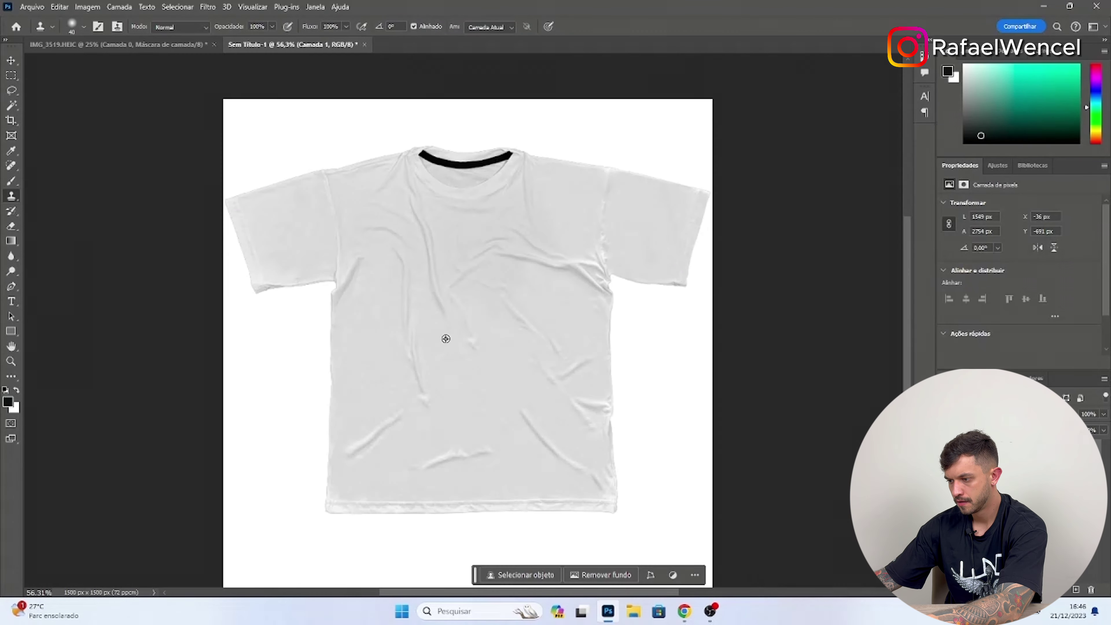
scroll(446, 340, "up", 3)
scroll(564, 294, "down", 2)
scroll(681, 248, "up", 13)
mouse_move(489, 223)
left_mouse_down()
mouse_move(493, 199)
mouse_move(487, 310)
mouse_move(509, 353)
left_mouse_up()
scroll(587, 282, "down", 3)
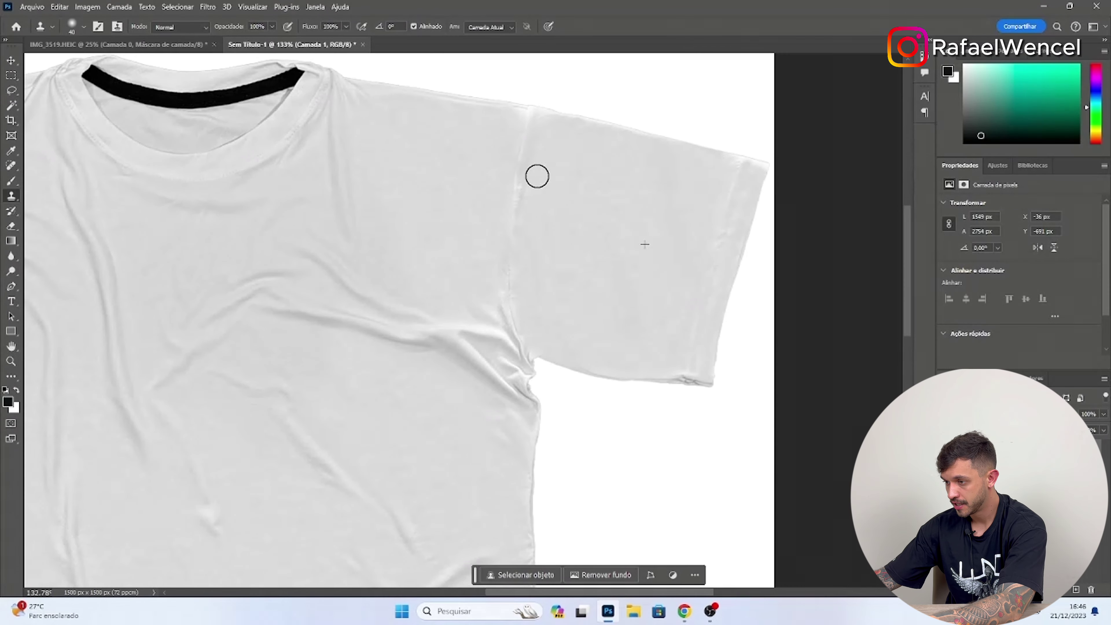
Step: Clone smooth fabric over the creases above the lower-right hem corner and along the right side edge of the shirt body
scroll(607, 276, "down", 4)
scroll(543, 458, "up", 4)
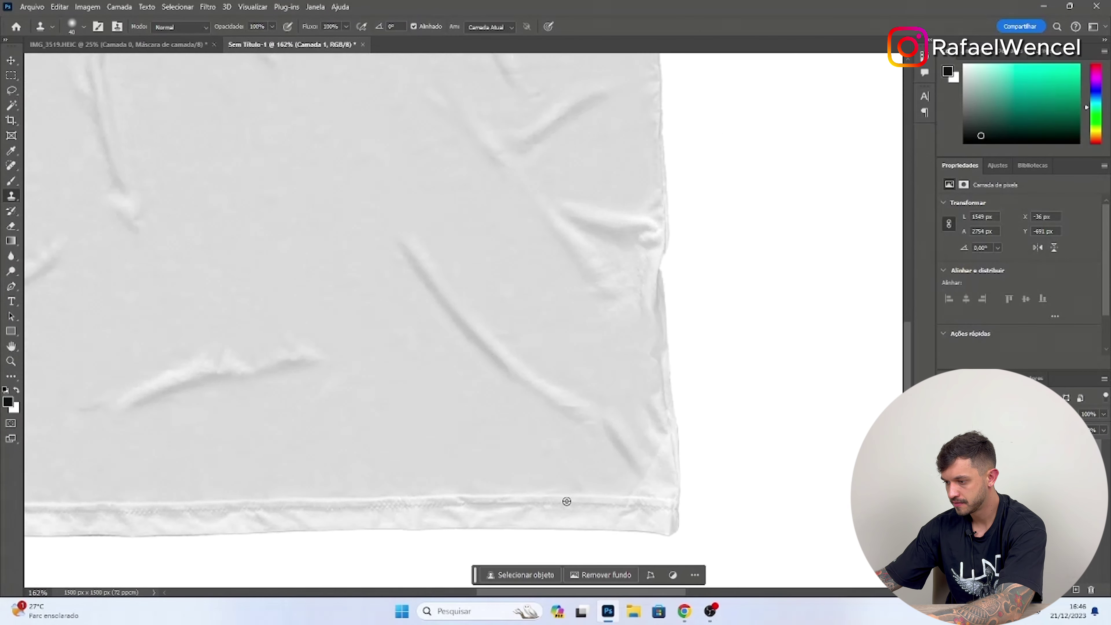
mouse_move(630, 486)
left_mouse_down()
mouse_move(660, 450)
mouse_move(644, 466)
left_mouse_up()
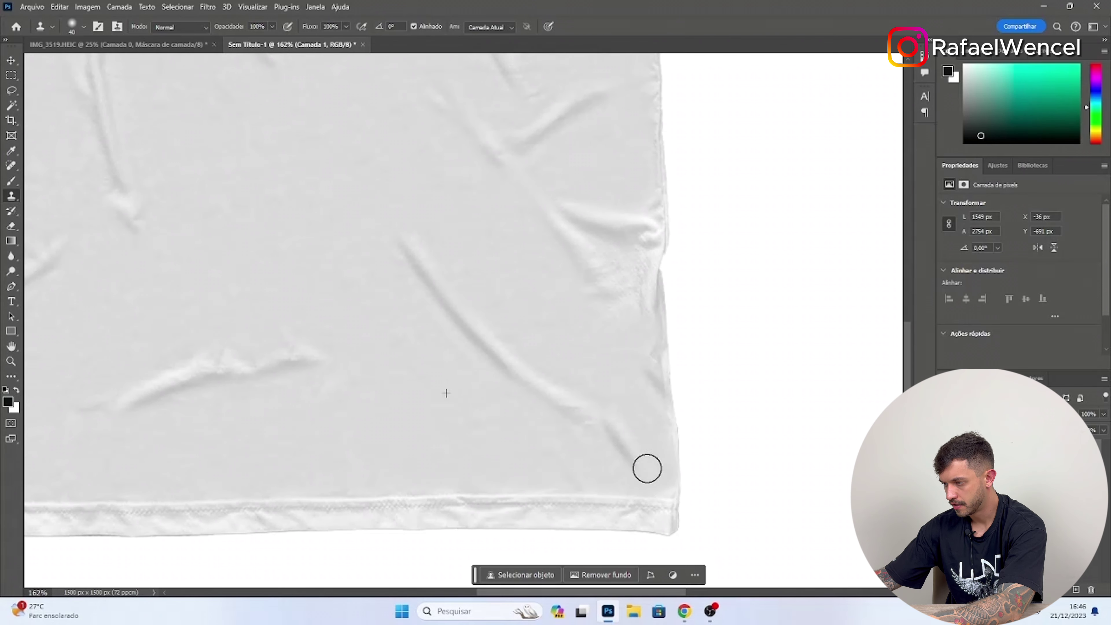
scroll(656, 424, "down", 3)
left_click(624, 385, "alt")
left_click_drag(638, 360, 630, 325)
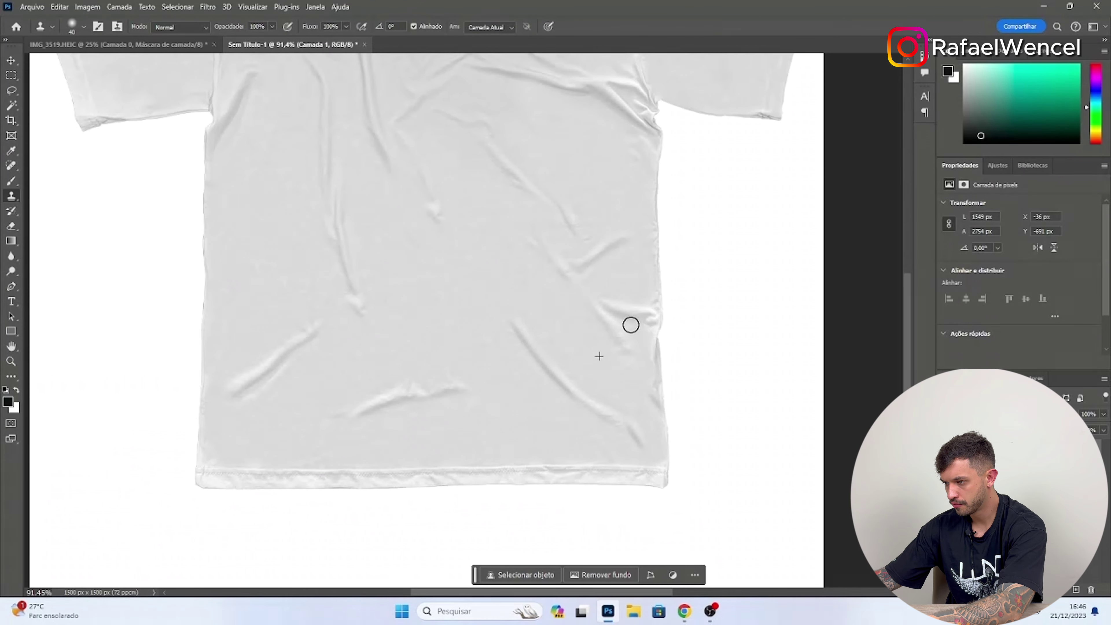
Step: Clone smooth fabric over the wrinkles along the full width of the bottom hem band with a soft 22 px brush
scroll(610, 366, "down", 2)
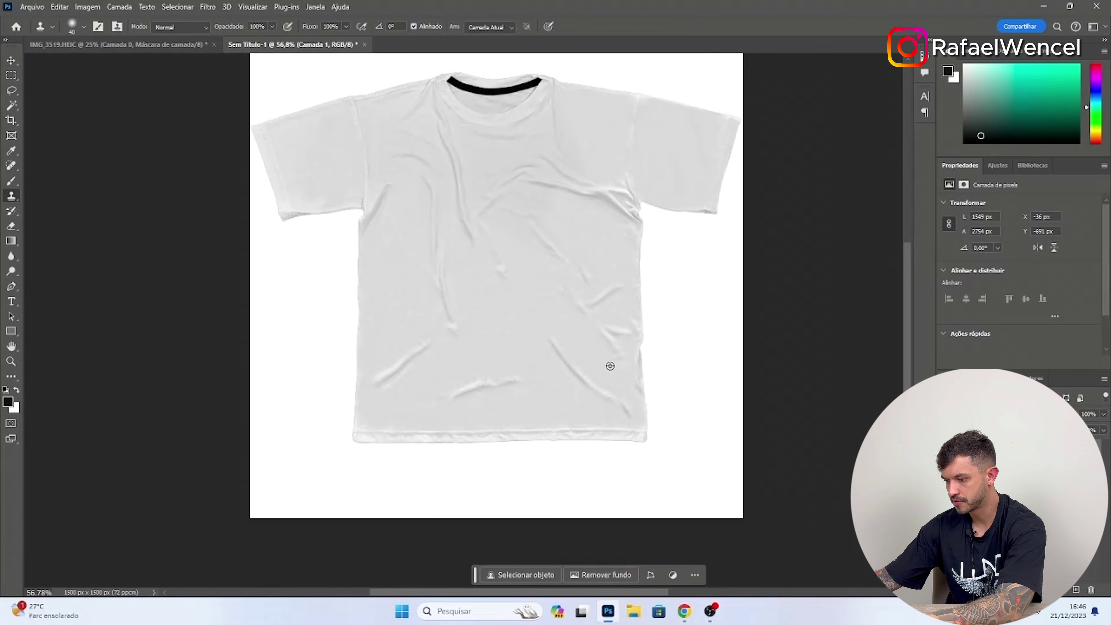
scroll(520, 481, "up", 4)
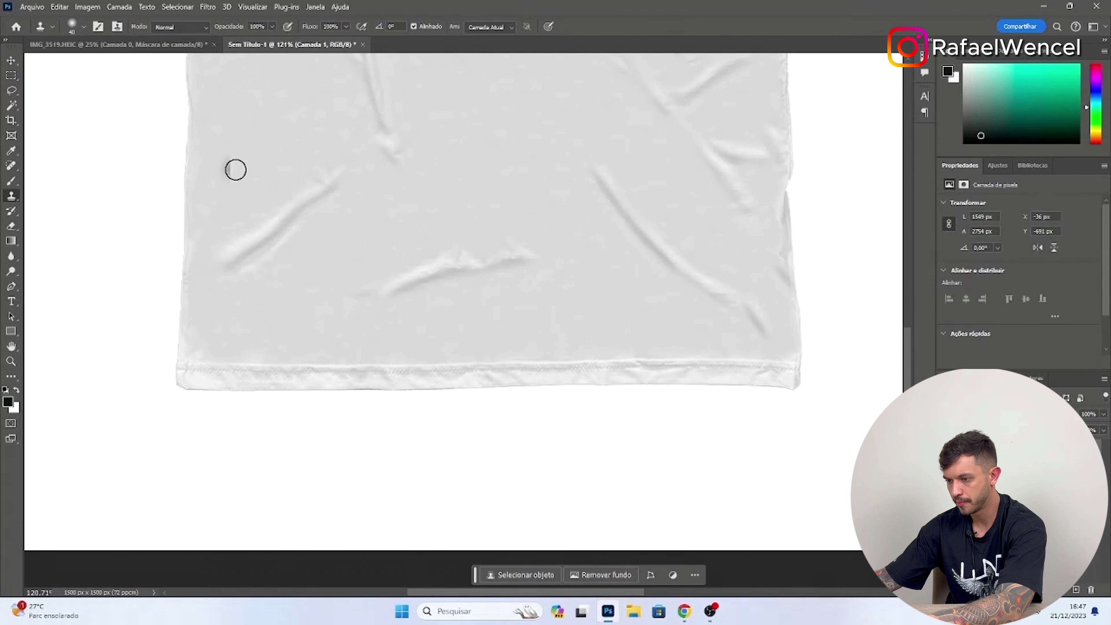
left_click(83, 26)
left_click_drag(80, 60, 78, 63)
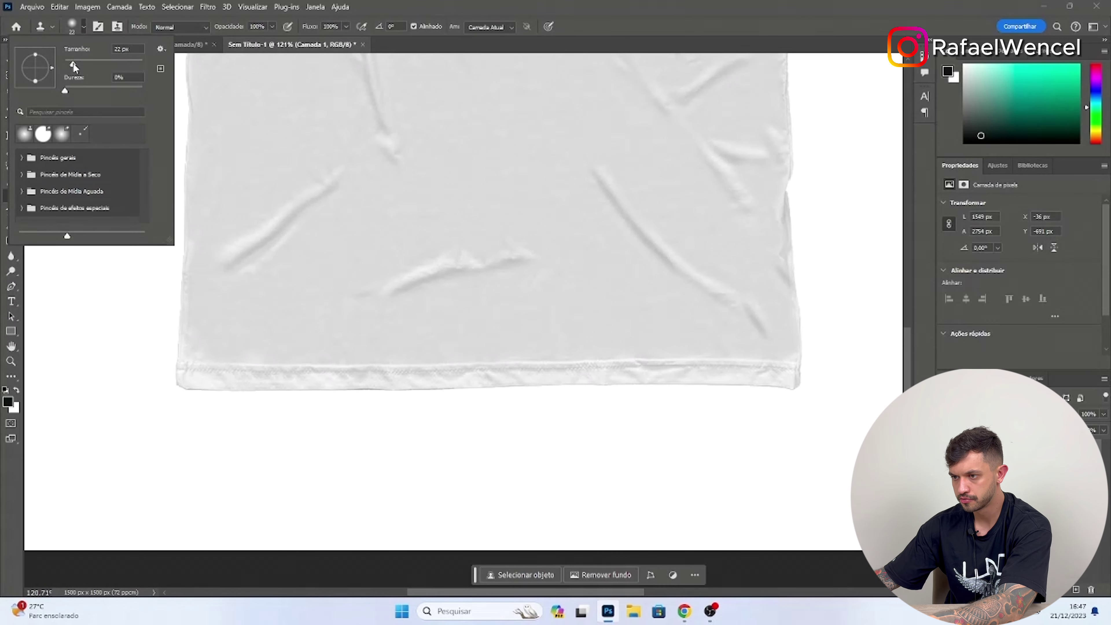
key("Return")
mouse_move(210, 378)
left_mouse_down()
mouse_move(372, 390)
mouse_move(279, 389)
mouse_move(554, 370)
mouse_move(494, 380)
mouse_move(783, 376)
left_mouse_up()
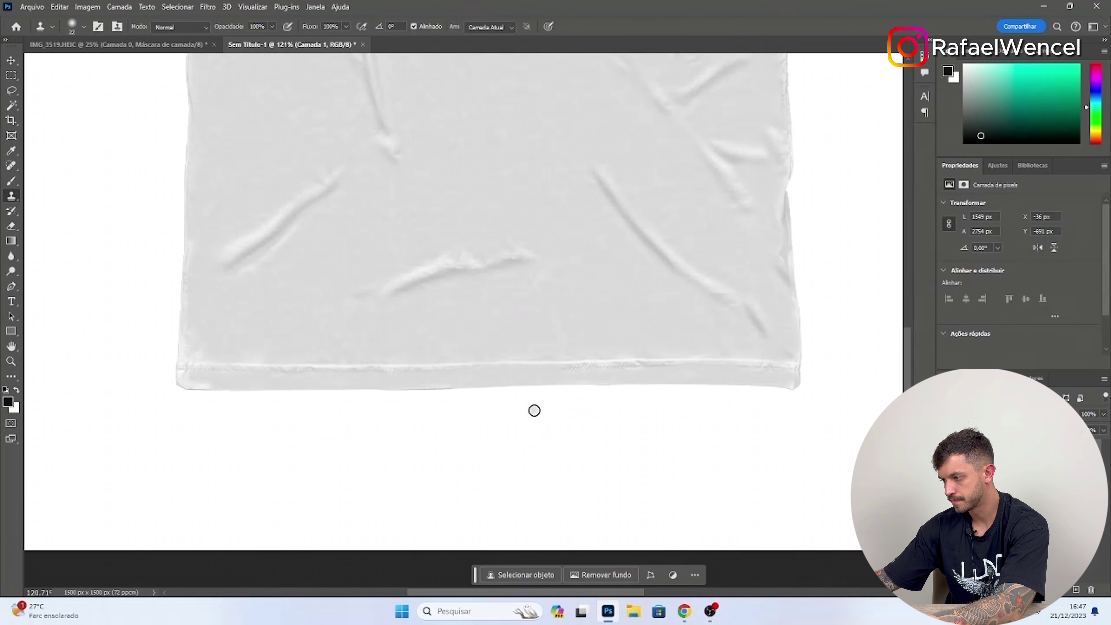
left_click_drag(215, 386, 194, 384)
key("ctrl+z")
key("z")
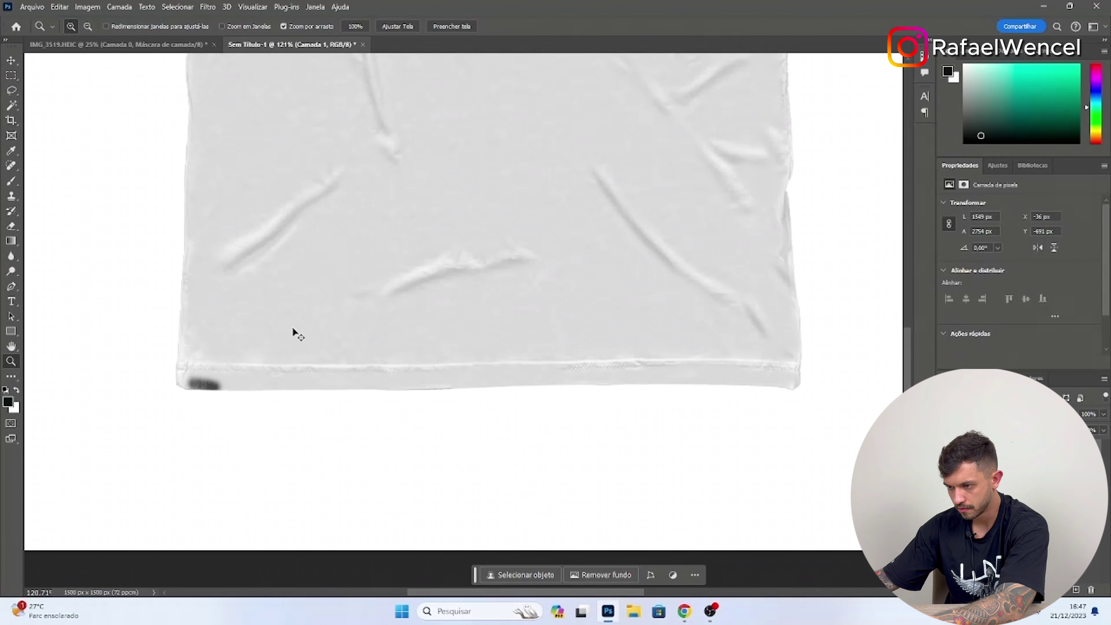
key("ctrl+z")
left_click(302, 317, "alt")
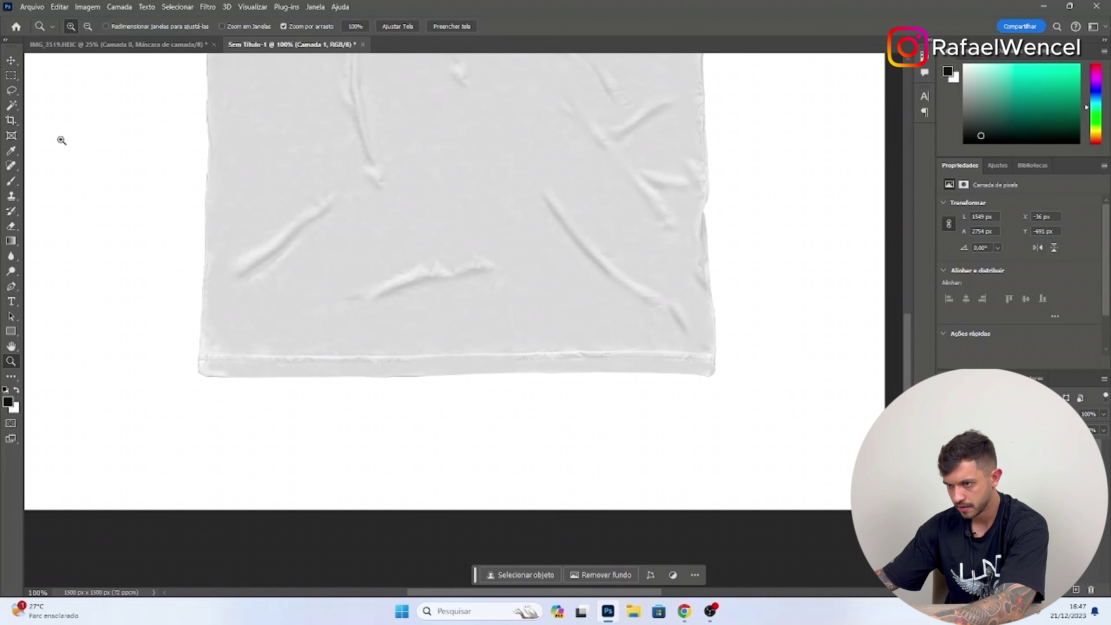
Step: Clone smooth fabric over the lower-left corner of the bottom hem band with the Clone Stamp
left_click(12, 195)
scroll(262, 302, "up", 3)
left_click(340, 292, "alt")
mouse_move(207, 422)
left_mouse_down()
mouse_move(168, 419)
mouse_move(193, 413)
left_mouse_up()
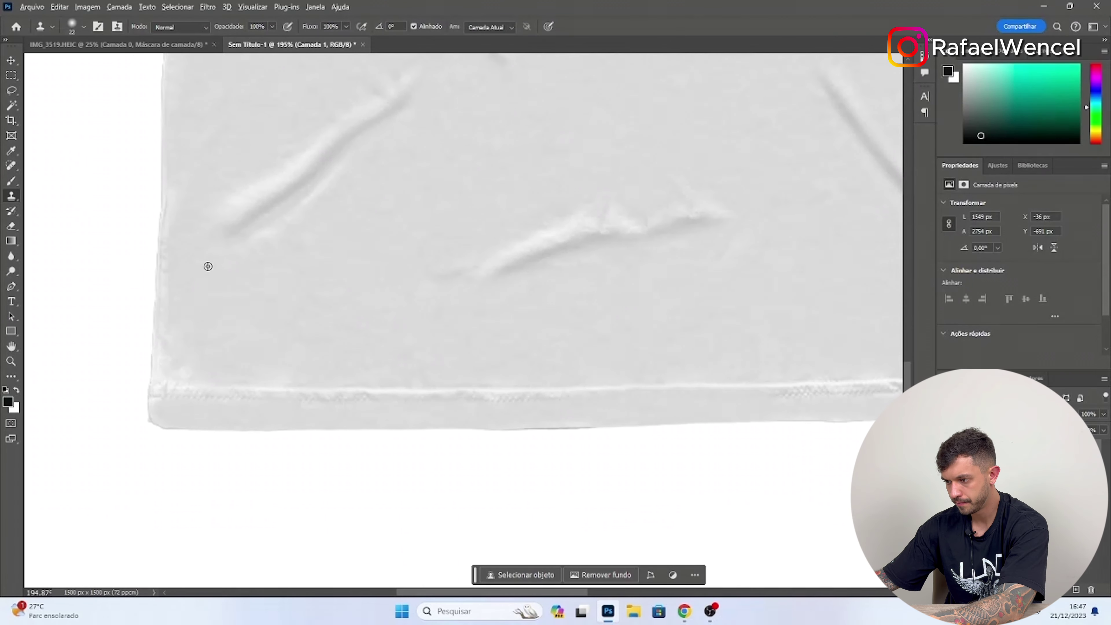
scroll(202, 256, "down", 3)
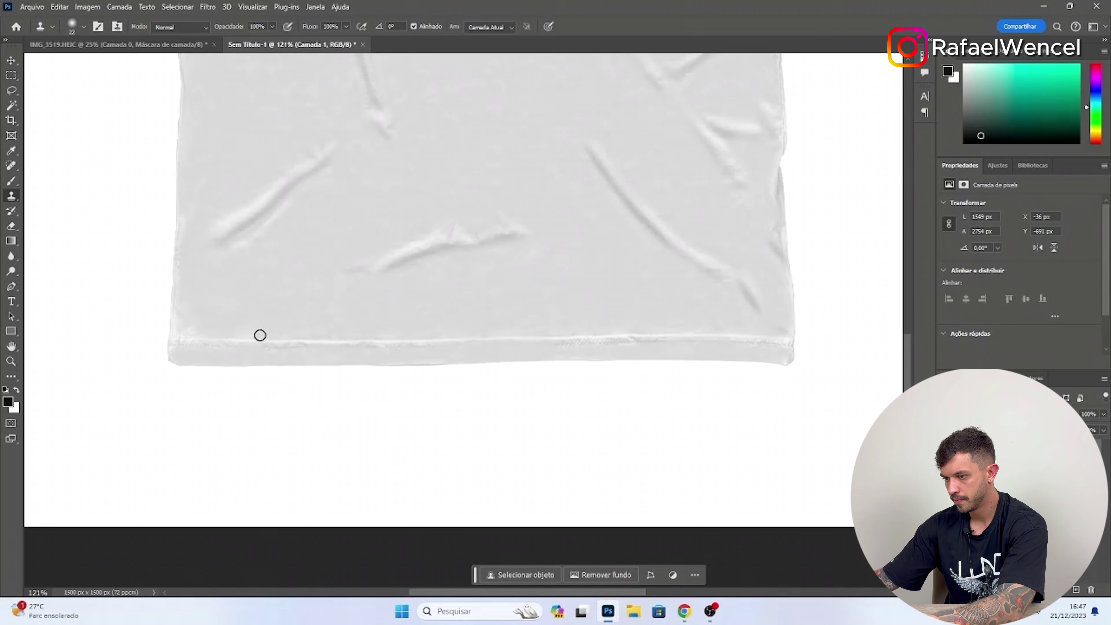
scroll(195, 334, "down", 3)
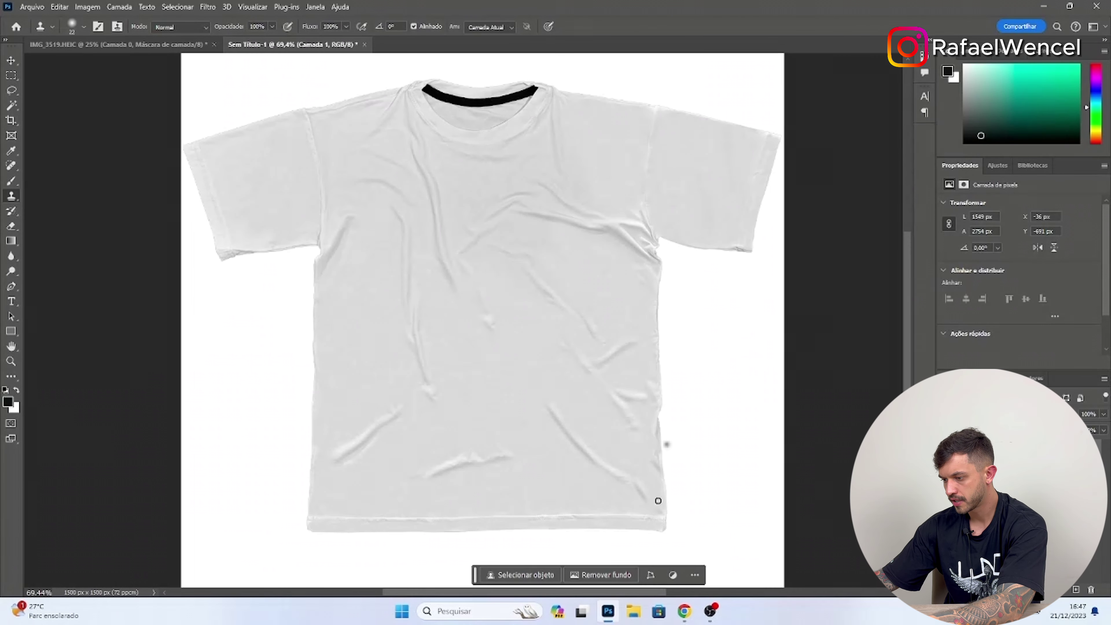
Step: Clone smooth fabric over the flaws at the right shoulder seam and the puckers around the right armpit
scroll(742, 84, "up", 5)
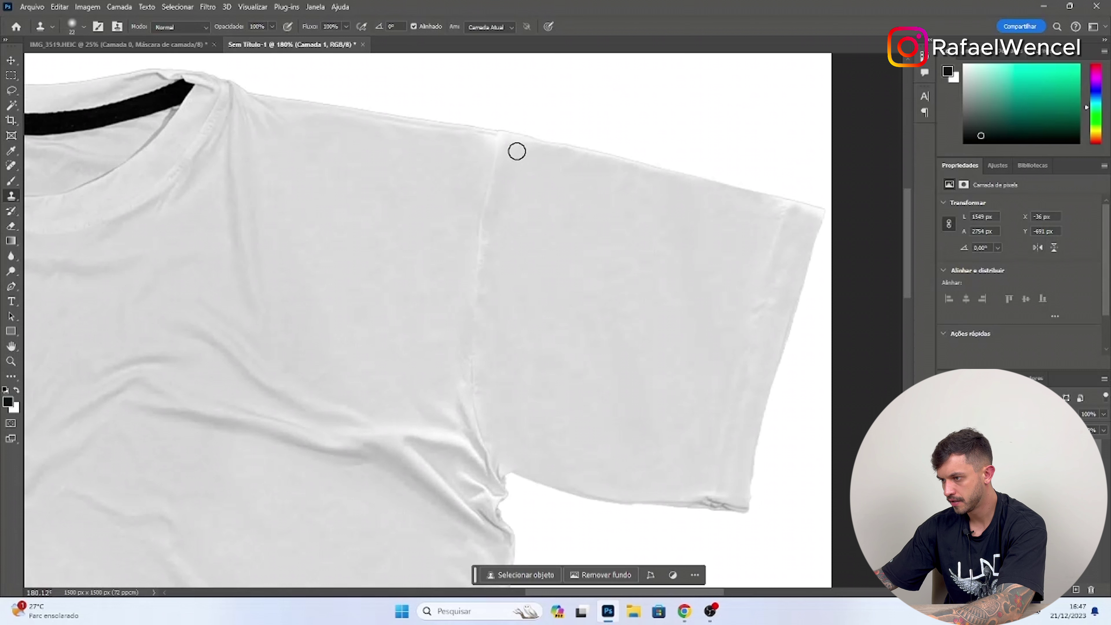
mouse_move(512, 141)
left_mouse_down()
mouse_move(535, 148)
mouse_move(486, 142)
mouse_move(484, 166)
left_mouse_up()
scroll(579, 297, "down", 4)
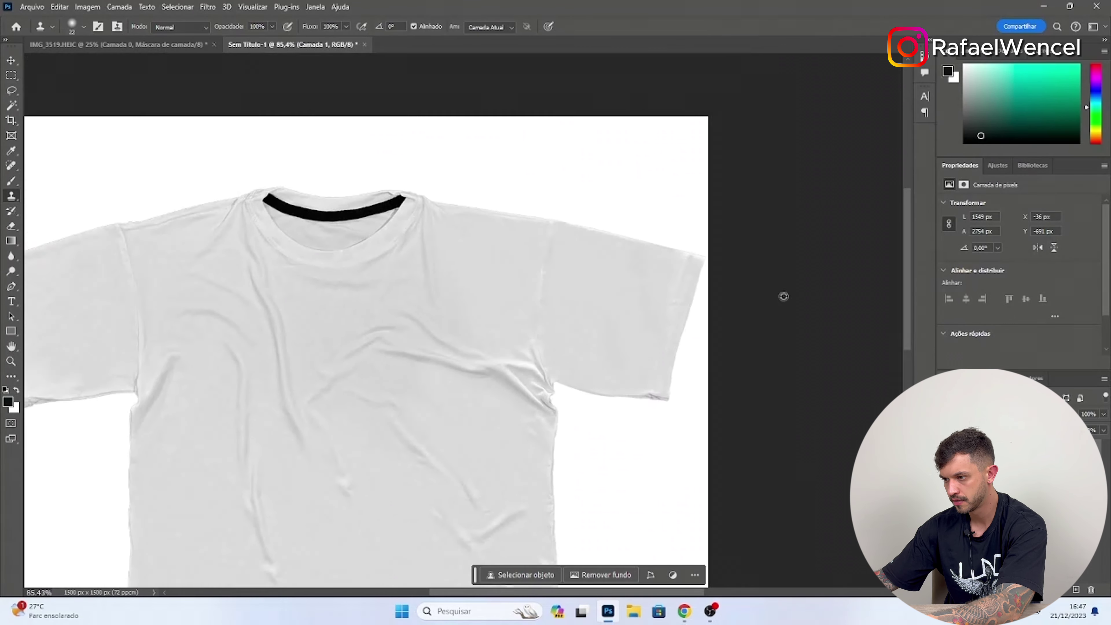
scroll(488, 431, "up", 4)
scroll(550, 288, "up", 2)
mouse_move(482, 425)
left_mouse_down()
mouse_move(470, 366)
mouse_move(492, 417)
mouse_move(487, 369)
mouse_move(491, 463)
mouse_move(492, 428)
mouse_move(465, 364)
mouse_move(470, 431)
mouse_move(439, 390)
mouse_move(444, 408)
mouse_move(473, 398)
mouse_move(466, 381)
mouse_move(475, 394)
mouse_move(464, 343)
left_mouse_up()
scroll(486, 445, "down", 3)
Step: Examine the whole retouched shirt at several magnifications for remaining edge flaws and wrinkles
scroll(463, 343, "down", 15)
scroll(507, 403, "up", 5)
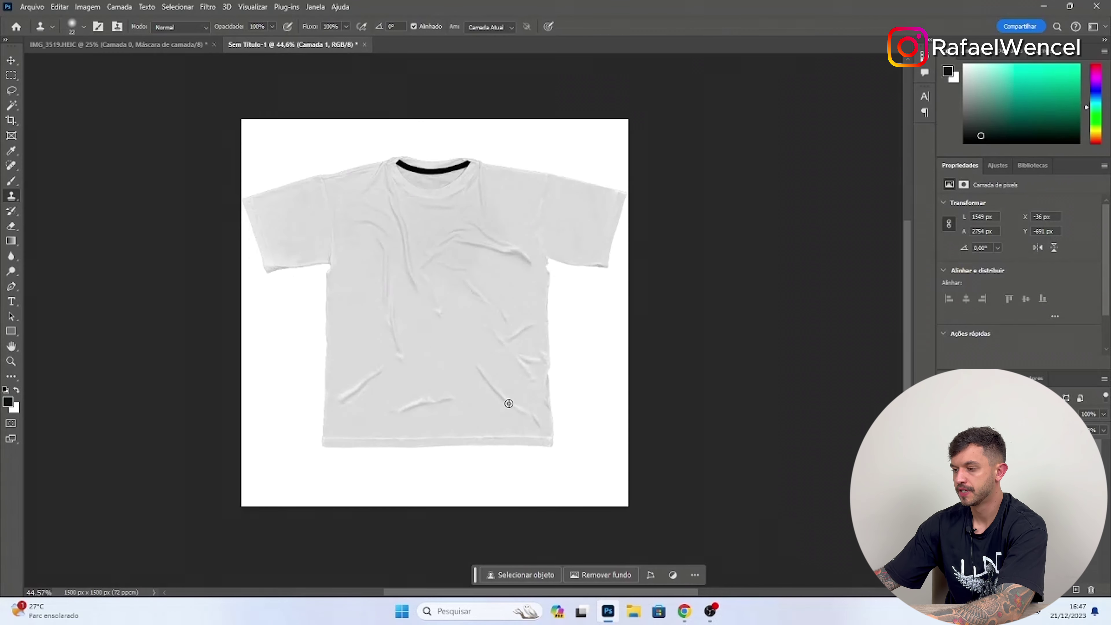
scroll(605, 383, "down", 2)
scroll(491, 359, "up", 6)
scroll(486, 231, "down", 2)
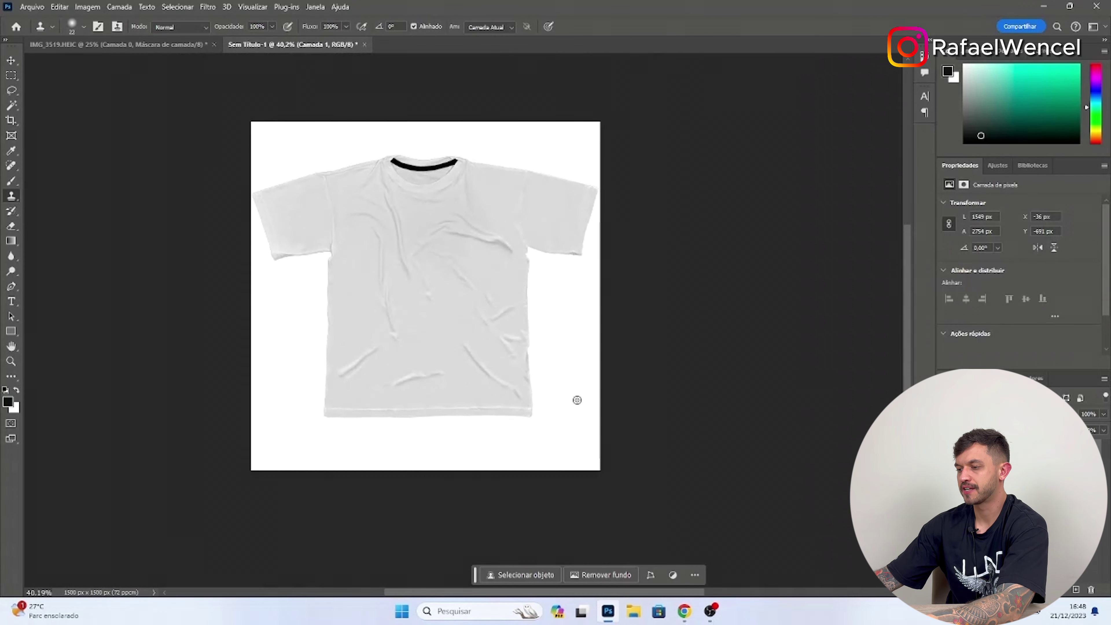
scroll(575, 397, "up", 2)
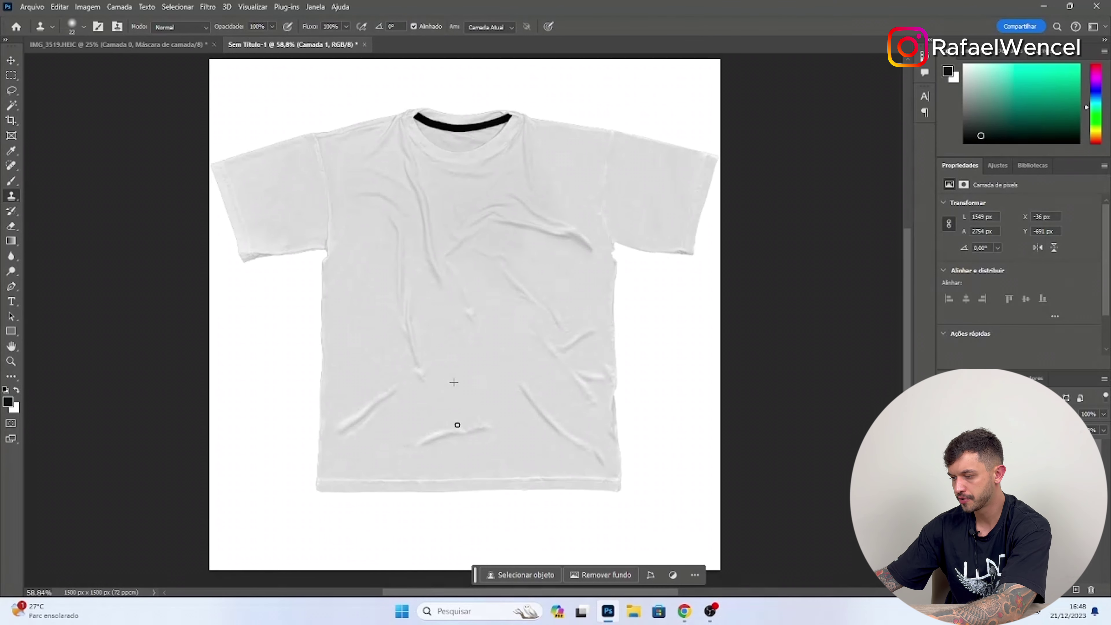
scroll(543, 356, "down", 1)
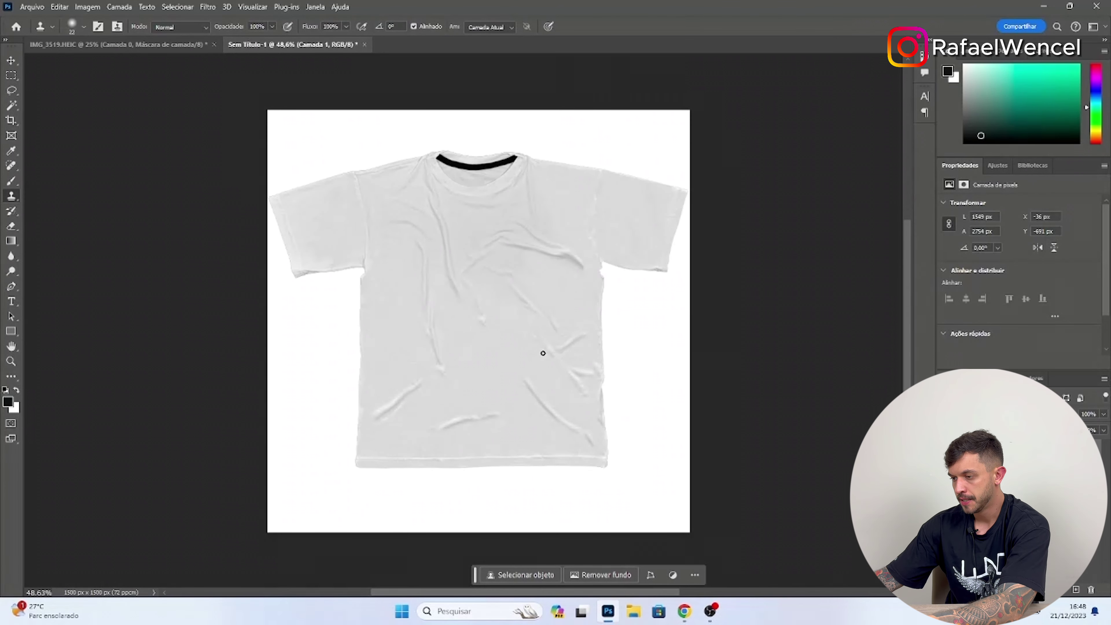
scroll(462, 335, "up", 1)
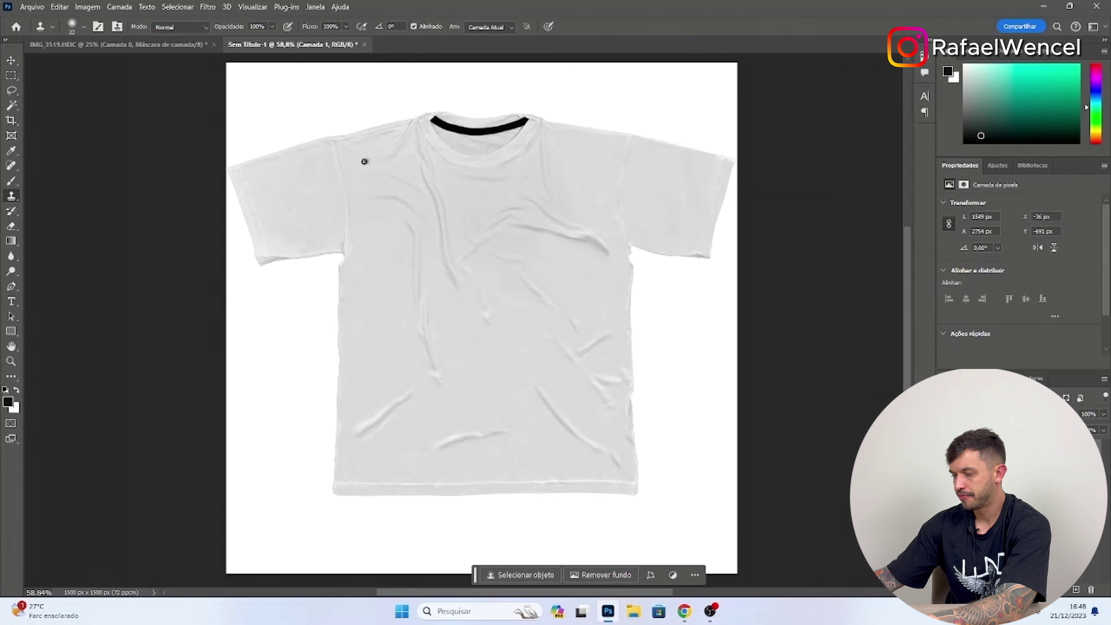
Step: Brighten the shirt layer slightly with a Brightness/Contrast adjustment
left_click(88, 7)
mouse_move(173, 38)
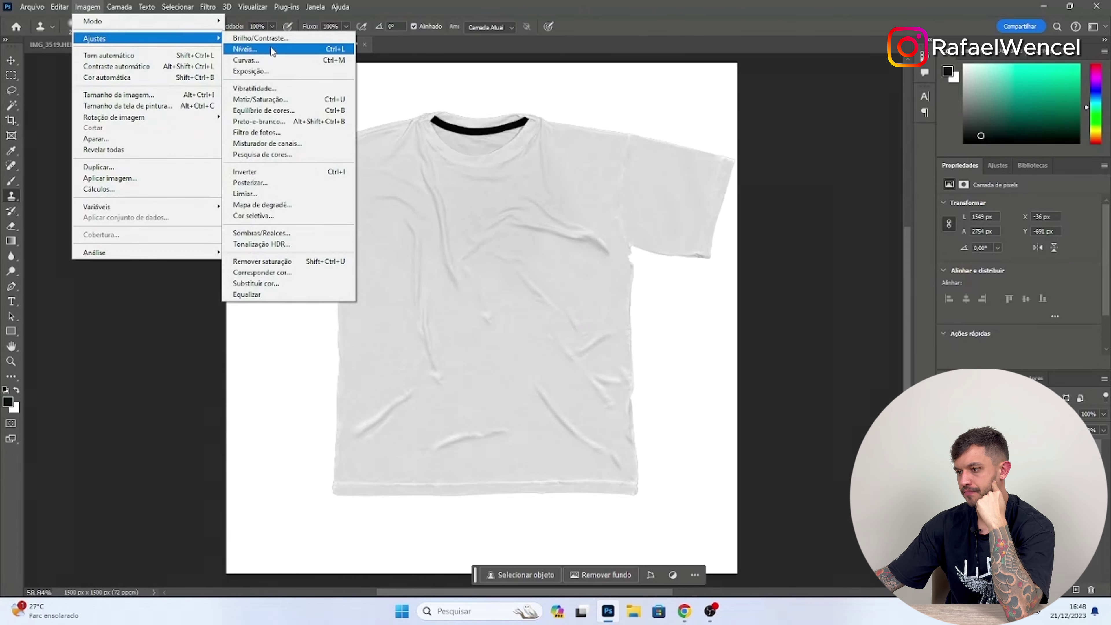
left_click(263, 38)
left_click_drag(829, 193, 833, 192)
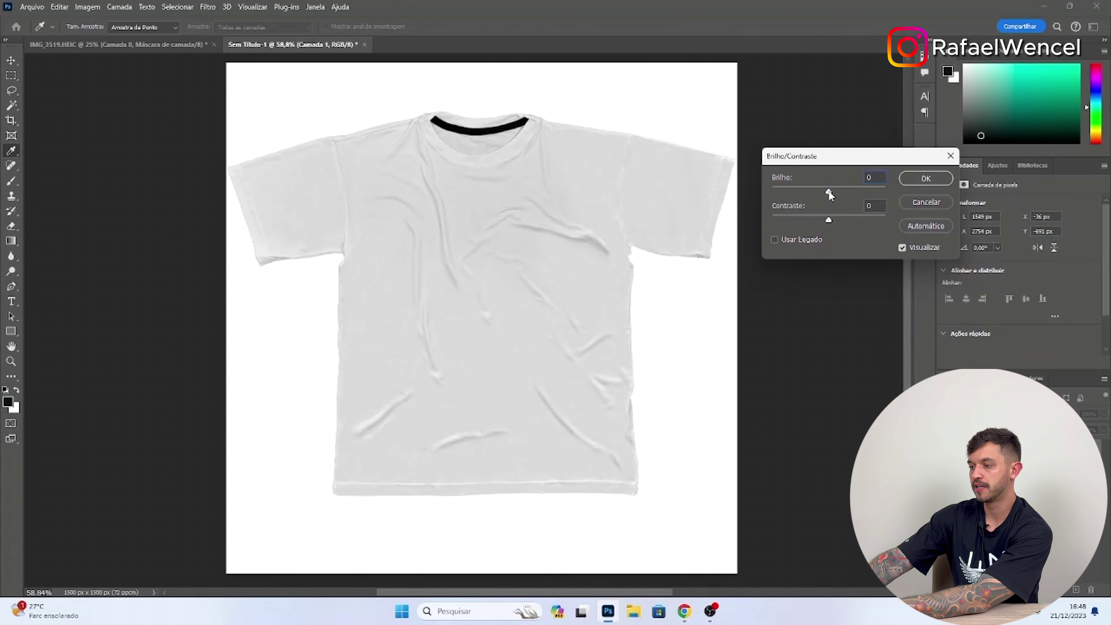
left_click_drag(828, 192, 833, 190)
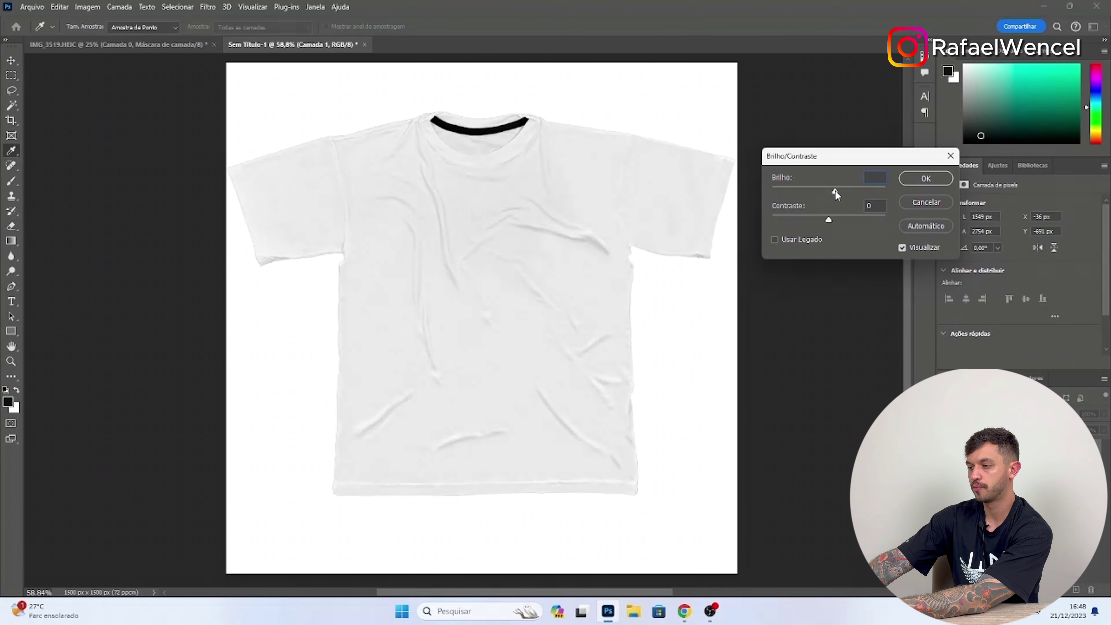
key("Return")
key("s")
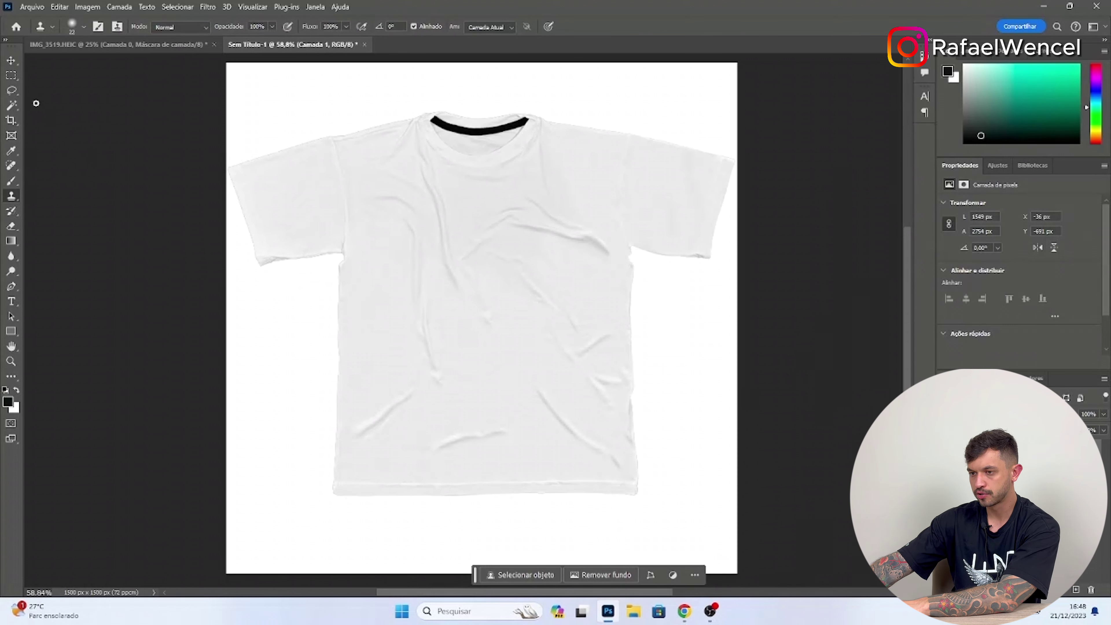
Step: Trim the uneven right and left side edges of the shirt body straight by deleting narrow rectangular selections below the sleeves
left_click(11, 75)
left_click_drag(650, 257, 631, 516)
key("Delete")
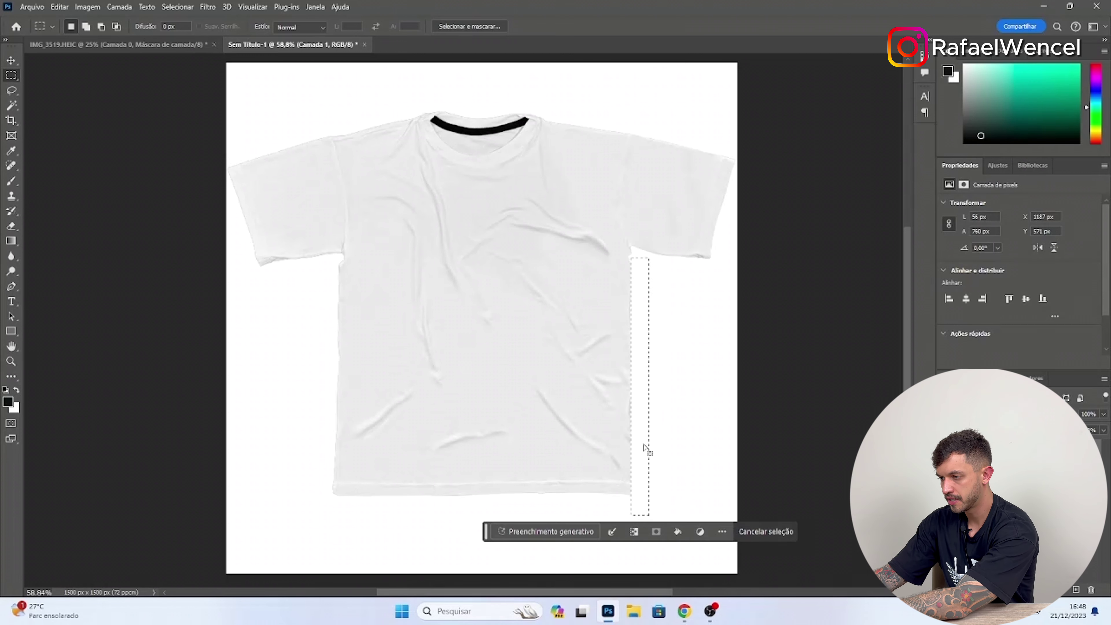
key("ctrl+d")
left_click_drag(329, 259, 344, 524)
key("Delete")
key("ctrl+d")
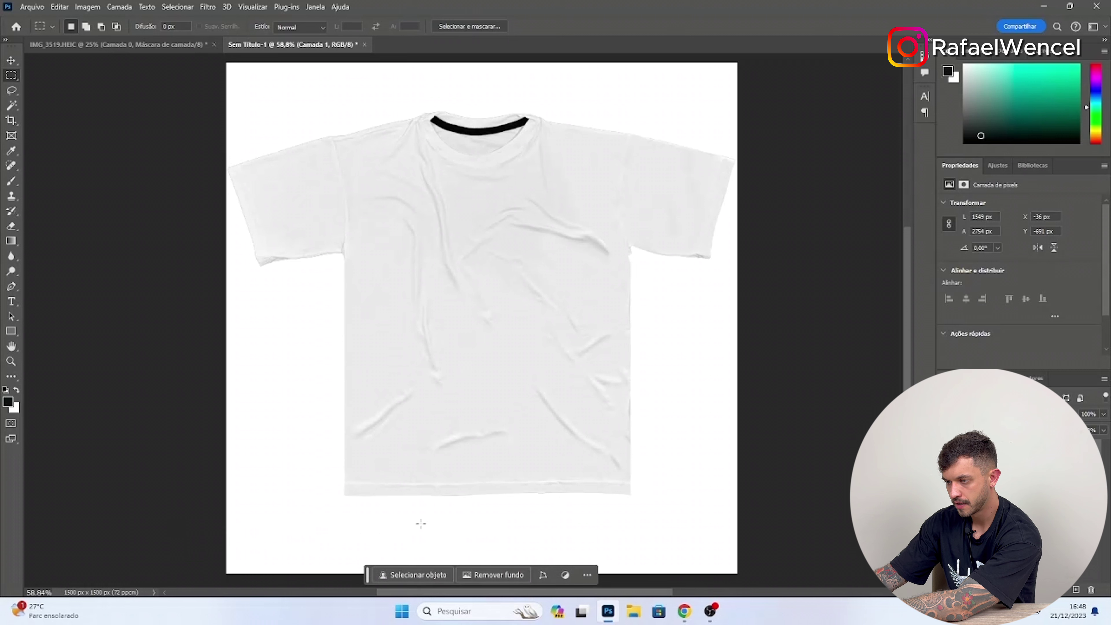
Step: Delete another thin strip along the body's right side edge and trim the uneven lower edge of the hem straight
left_click_drag(646, 254, 628, 520)
key("Delete")
key("ctrl+d")
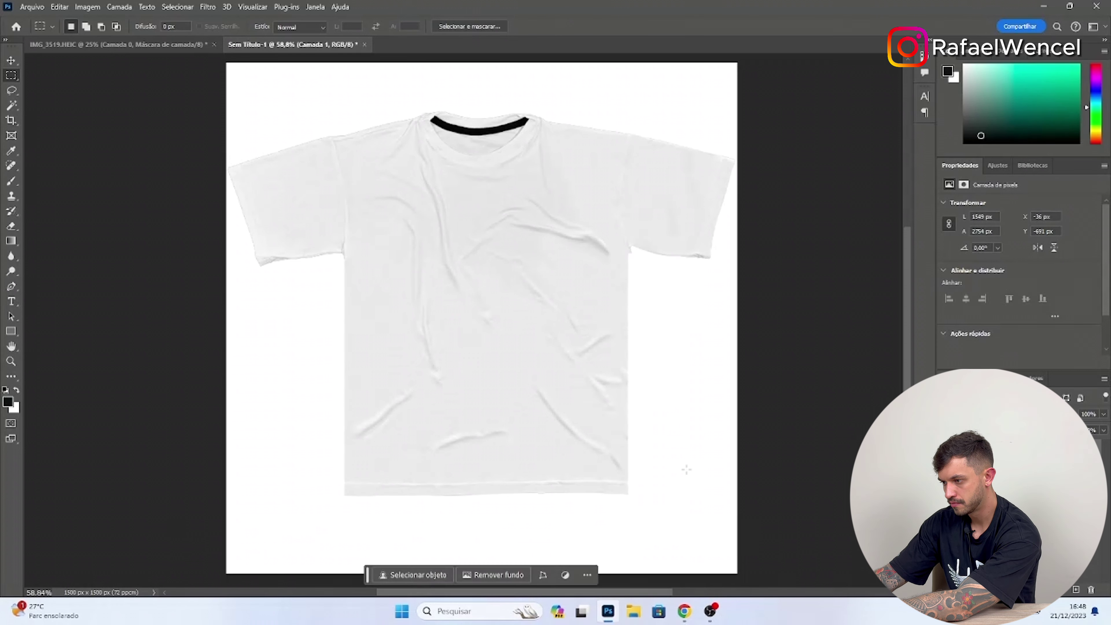
left_click_drag(329, 528, 634, 499)
key("Delete")
key("ctrl+d")
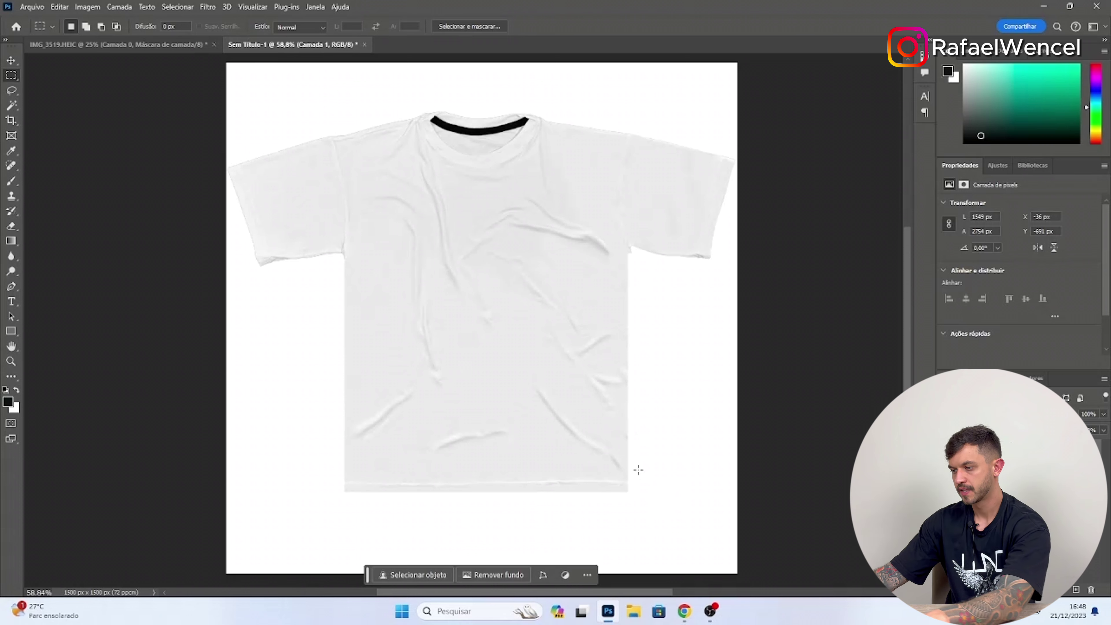
Step: Erase the leftover bit of fabric under the right armpit with a 23 px Eraser
scroll(593, 277, "up", 6)
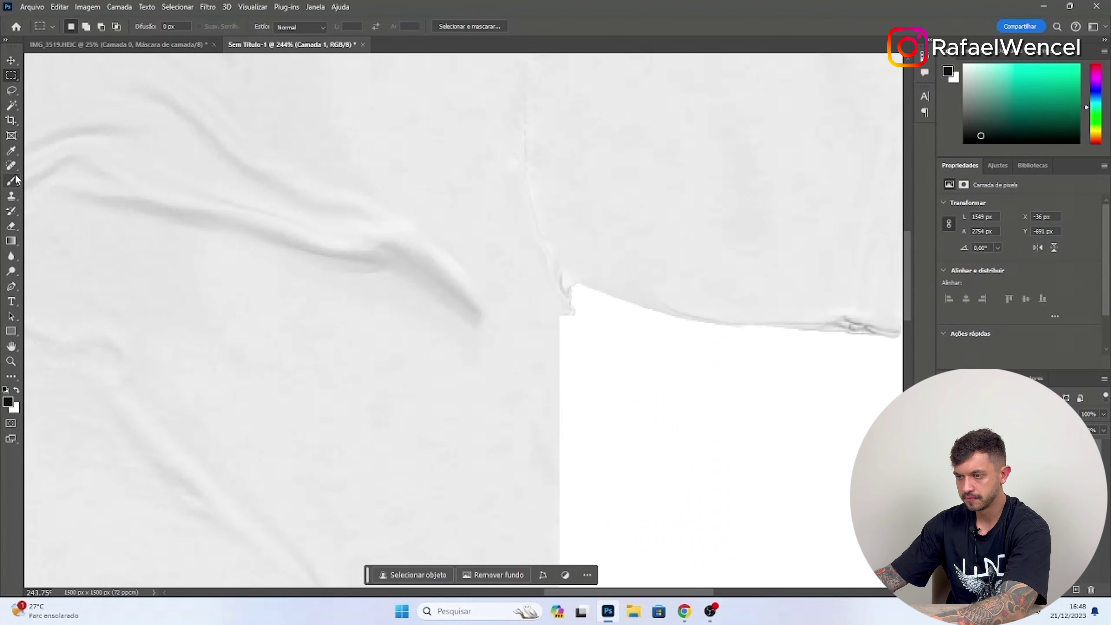
left_click(11, 226)
left_click(83, 27)
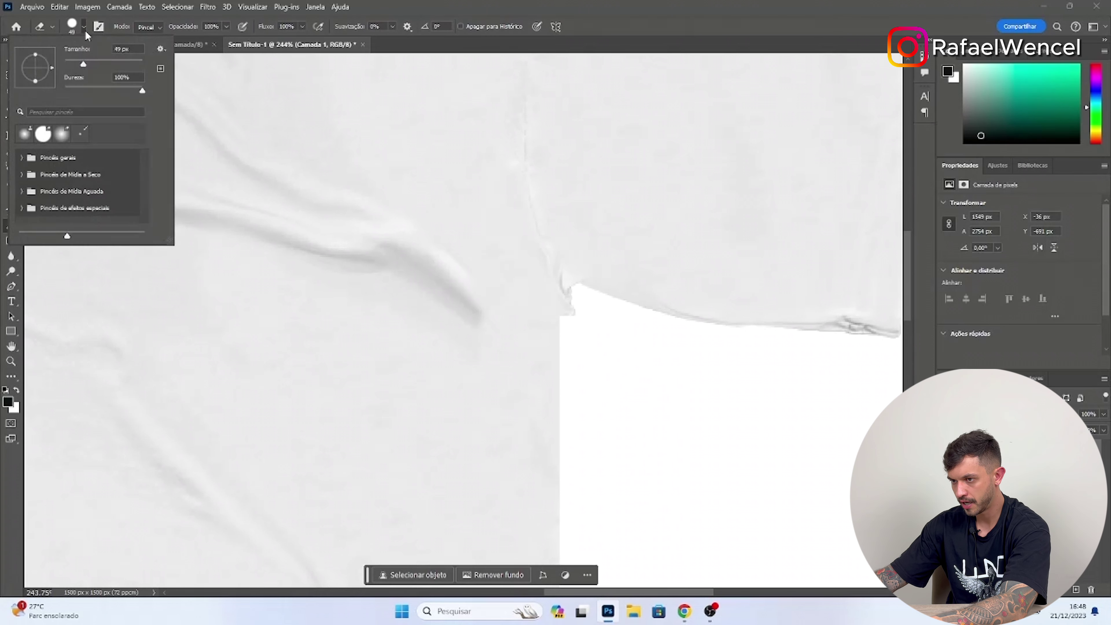
left_click_drag(81, 66, 73, 66)
left_click_drag(578, 330, 578, 300)
scroll(352, 275, "down", 5)
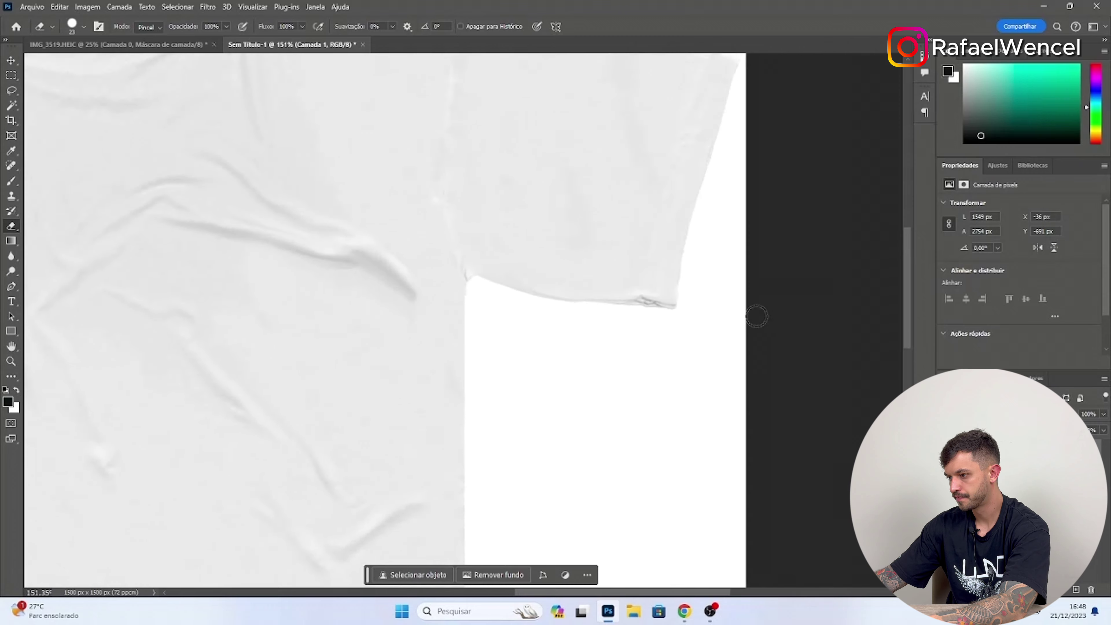
Step: Erase the uneven underside of the right sleeve to a straight edge from the armpit to the cuff
scroll(616, 312, "up", 4)
left_click_drag(392, 268, 643, 308)
scroll(678, 350, "down", 6)
scroll(258, 367, "up", 5)
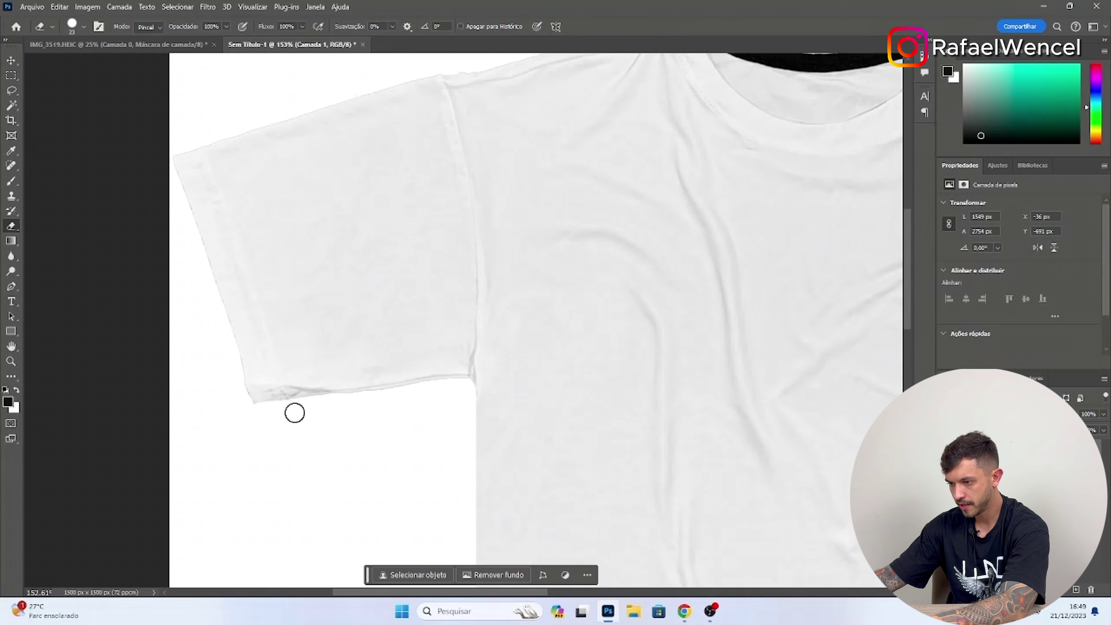
scroll(436, 417, "down", 5)
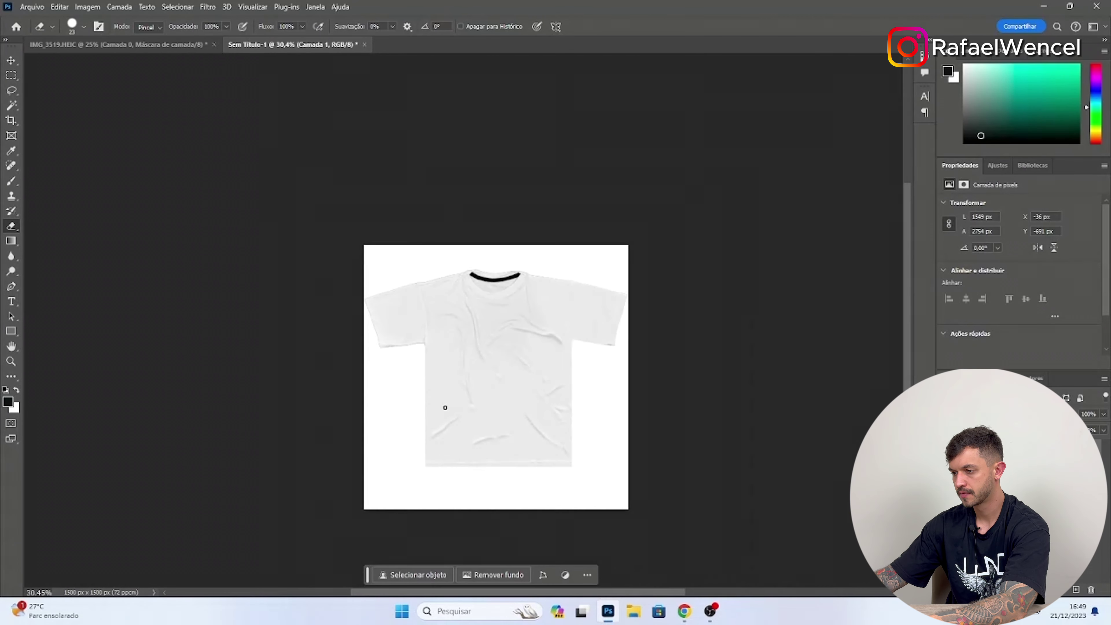
scroll(441, 404, "up", 2)
scroll(669, 396, "down", 1)
scroll(516, 460, "up", 2)
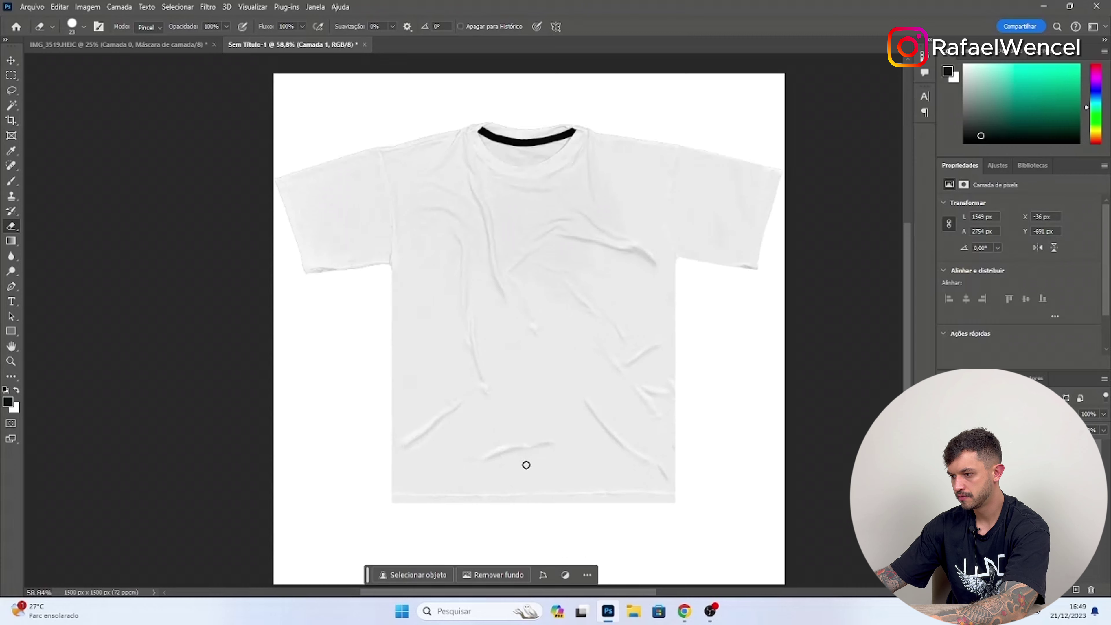
Step: Clone smooth fabric over the dark creases at the lower cuff corner of the right sleeve with the Clone Stamp
scroll(808, 258, "up", 5)
scroll(724, 265, "up", 2)
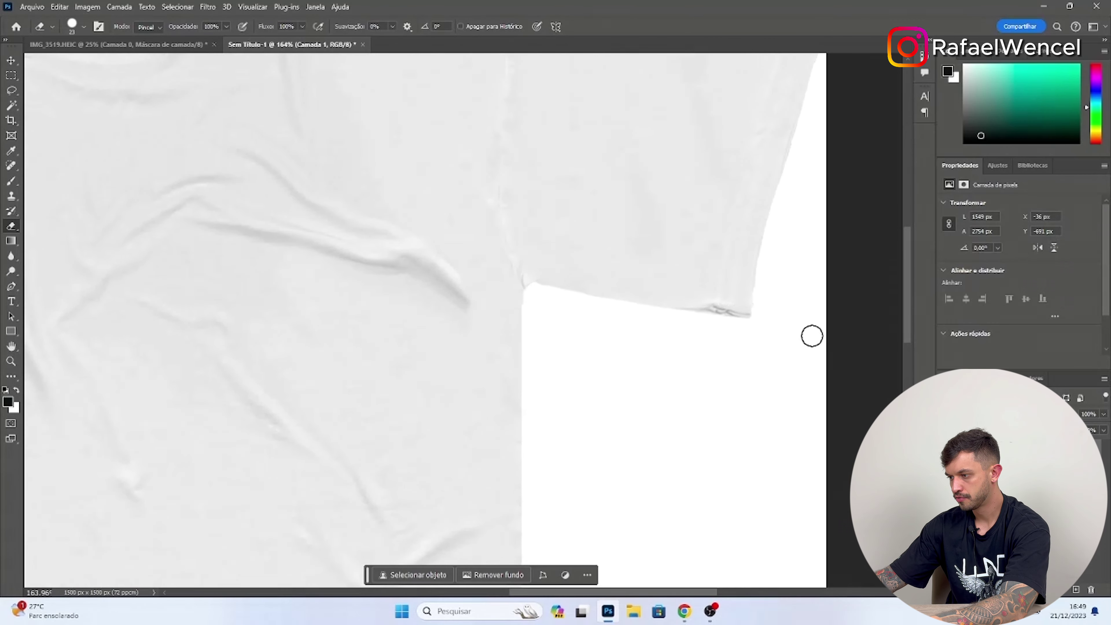
left_click(11, 195)
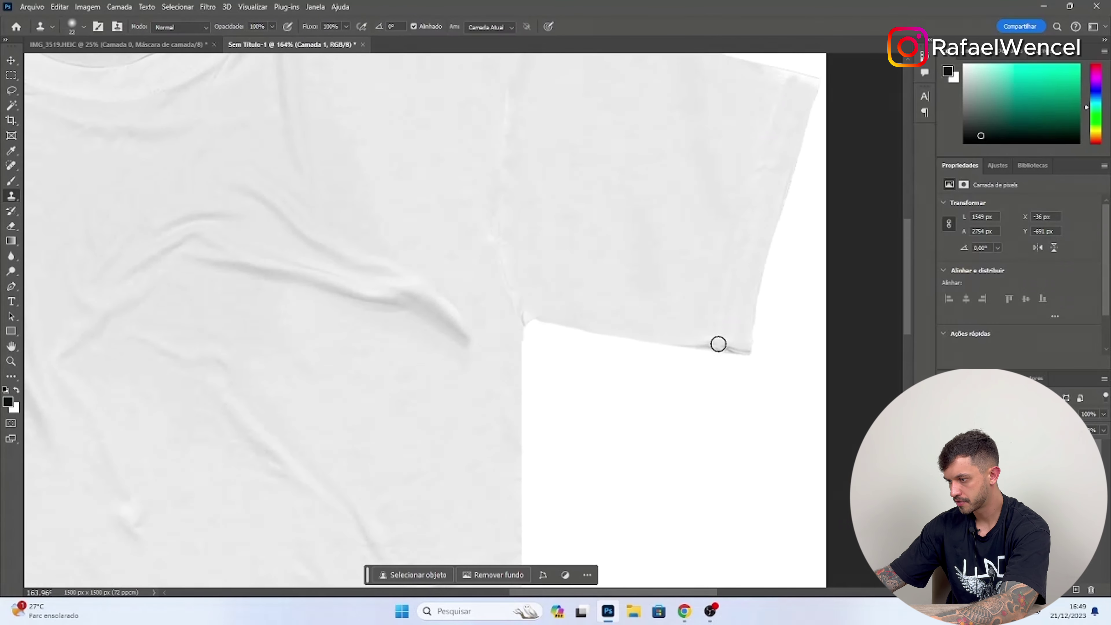
scroll(756, 389, "down", 4)
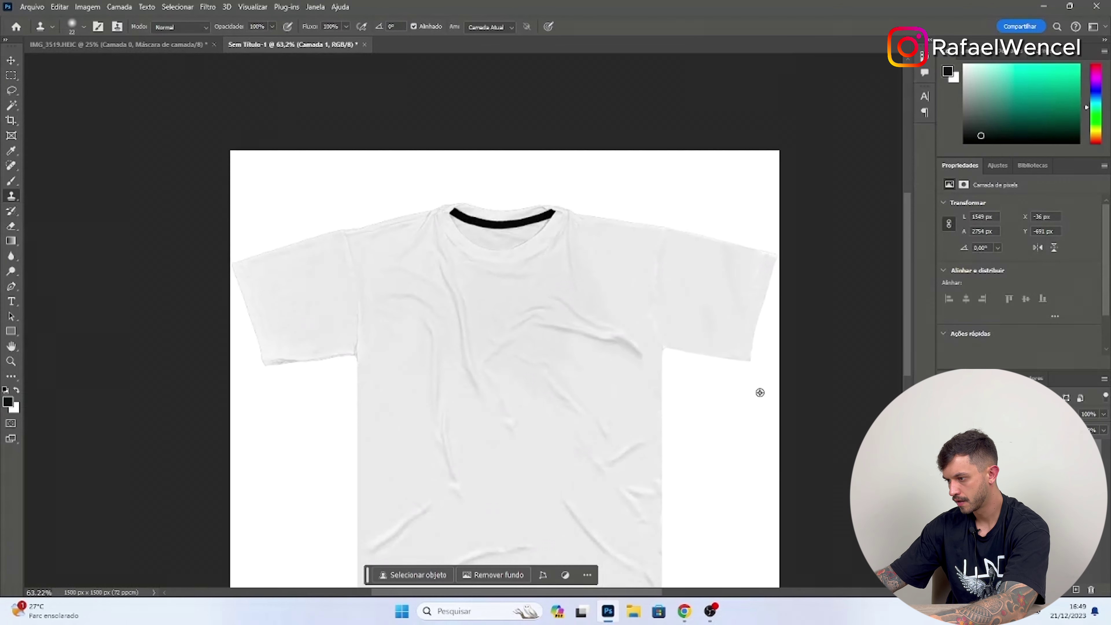
scroll(759, 392, "up", 5)
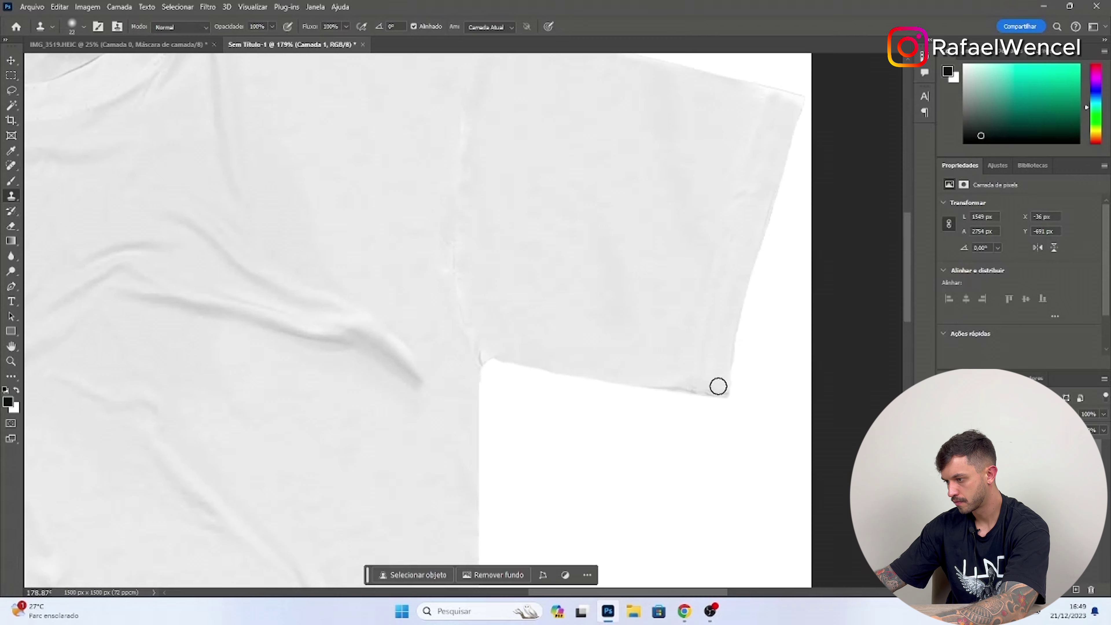
scroll(799, 442, "down", 5)
Step: Clone smooth fabric over the creases at the lower cuff corner of the left sleeve
scroll(419, 469, "up", 2)
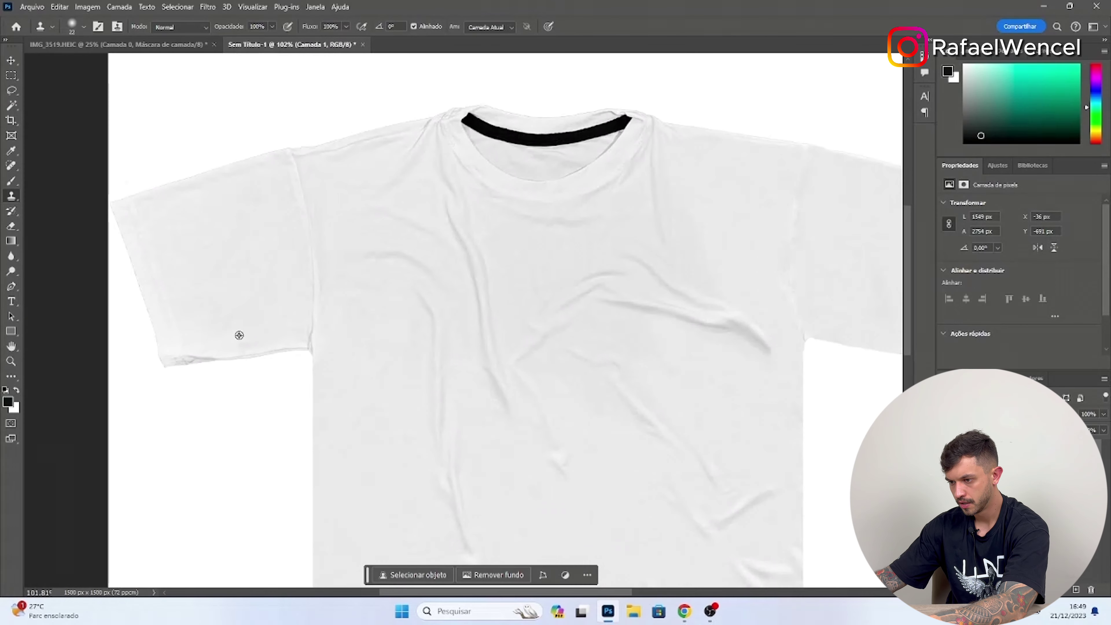
scroll(266, 414, "down", 3)
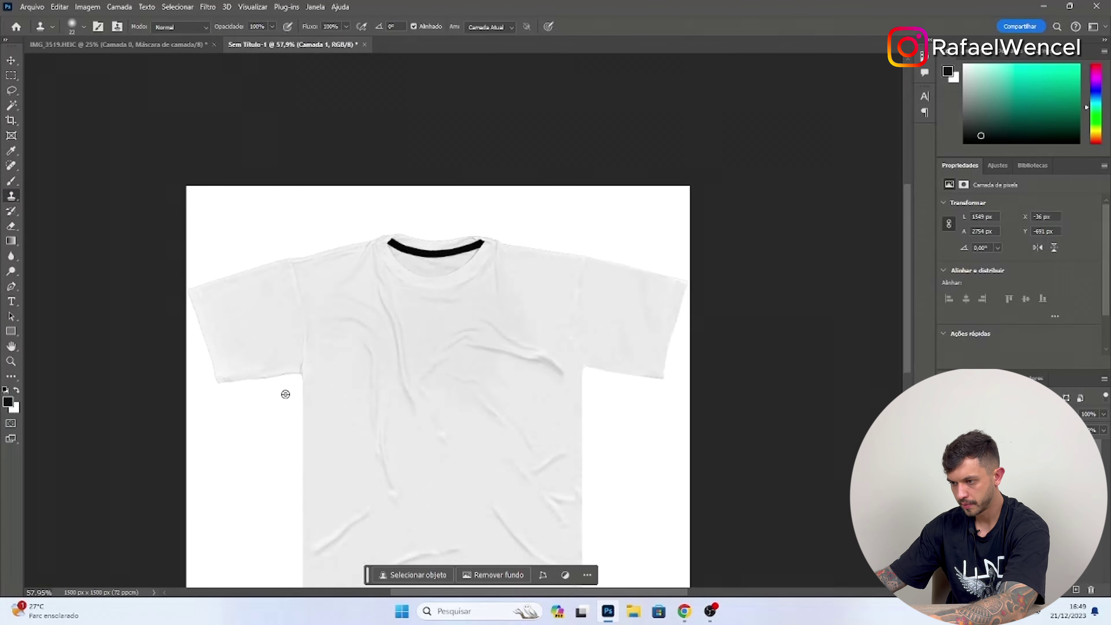
scroll(330, 516, "up", 2)
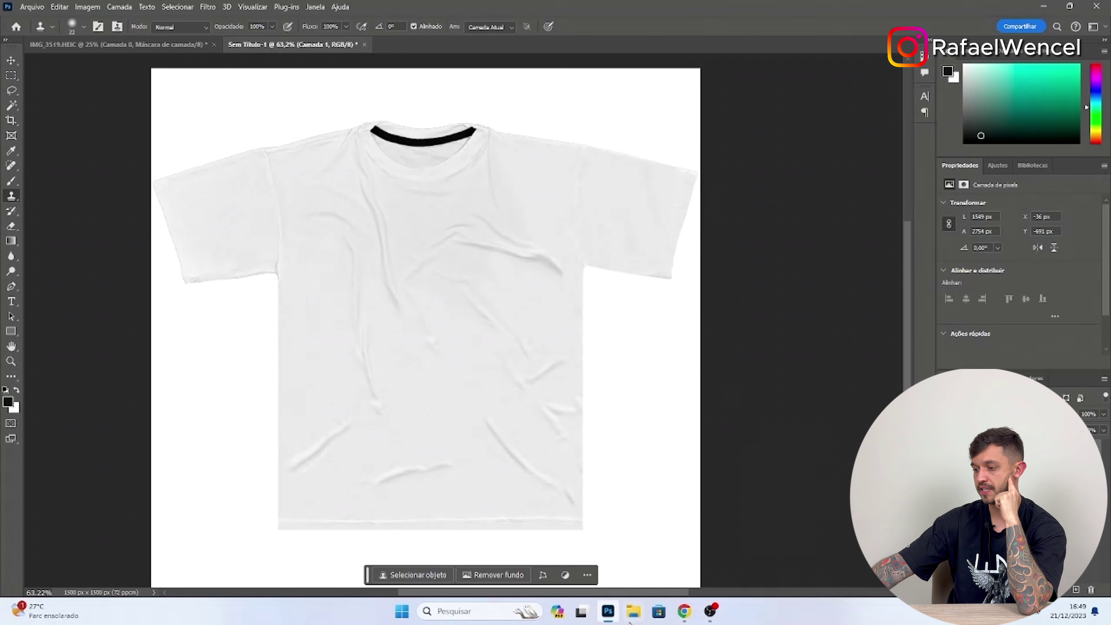
Step: Place simbolo_pretoebranco-01.png from File Explorer into the document, scaled to about 47 × 32 px on the shirt's right-hand chest area
left_click(637, 618)
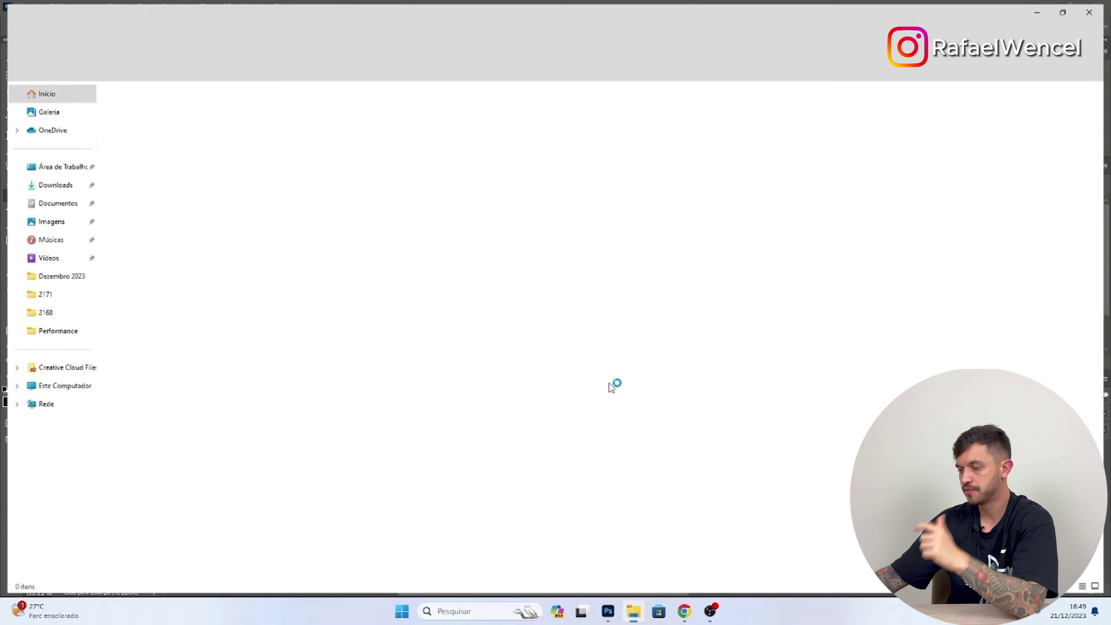
left_click_drag(878, 236, 553, 326)
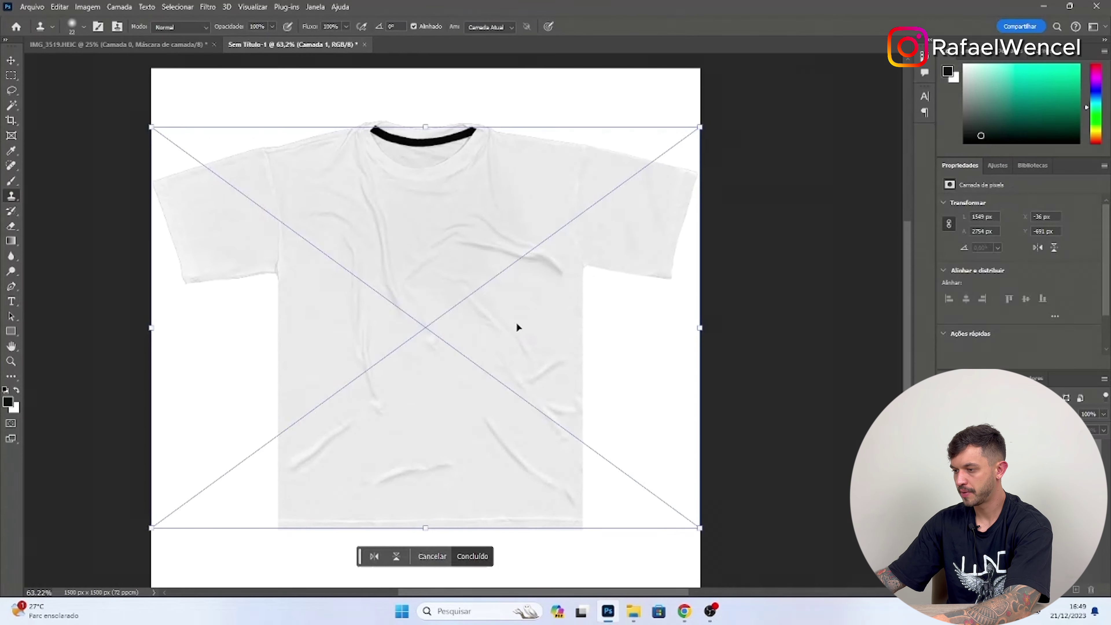
mouse_move(431, 127)
left_mouse_down()
mouse_move(447, 187)
mouse_move(448, 484)
mouse_move(520, 218)
mouse_move(520, 238)
left_mouse_up()
key("Return")
key("s")
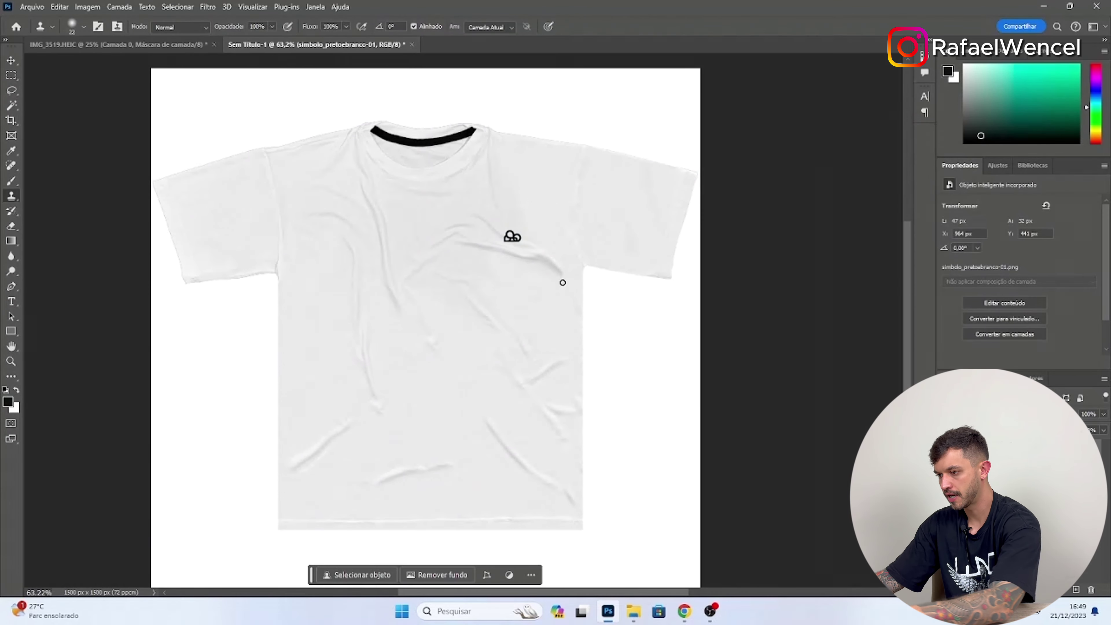
Step: Move the logo inward on the chest to about X 923 px, Y 453 px
scroll(480, 203, "up", 5)
key("ctrl+t")
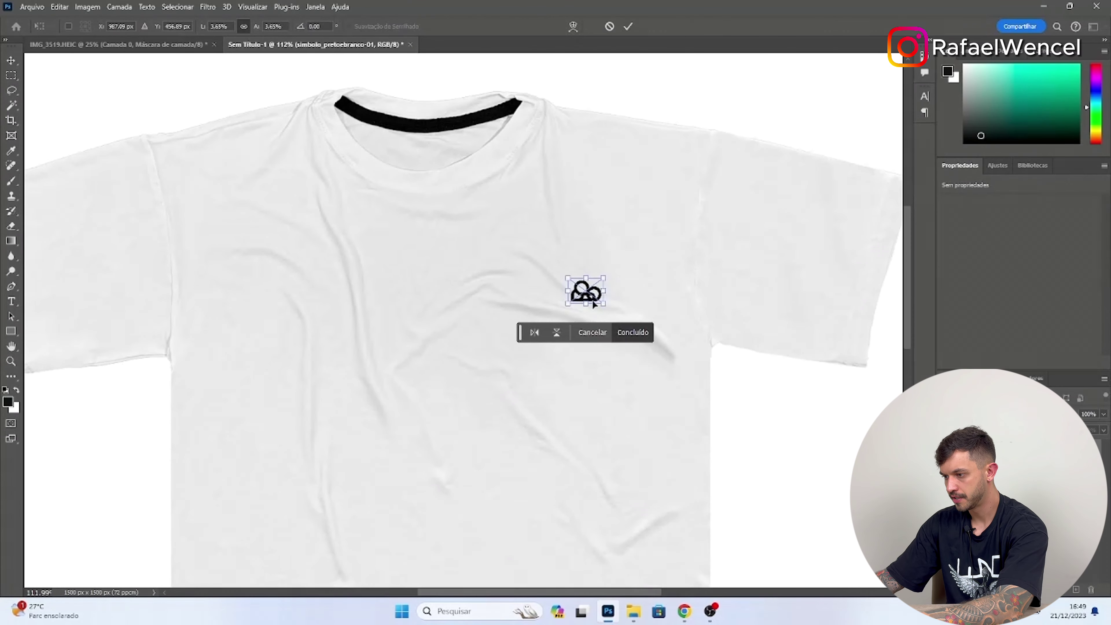
left_click_drag(588, 293, 559, 302)
key("Return")
scroll(520, 273, "down", 10)
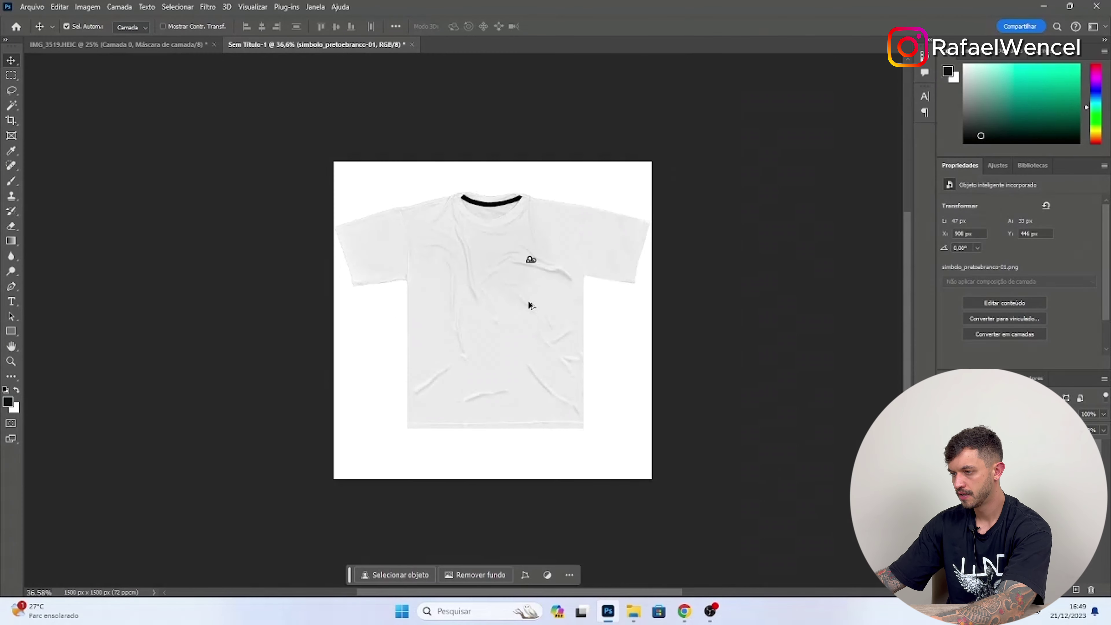
scroll(509, 264, "up", 6)
left_click_drag(552, 258, 558, 262)
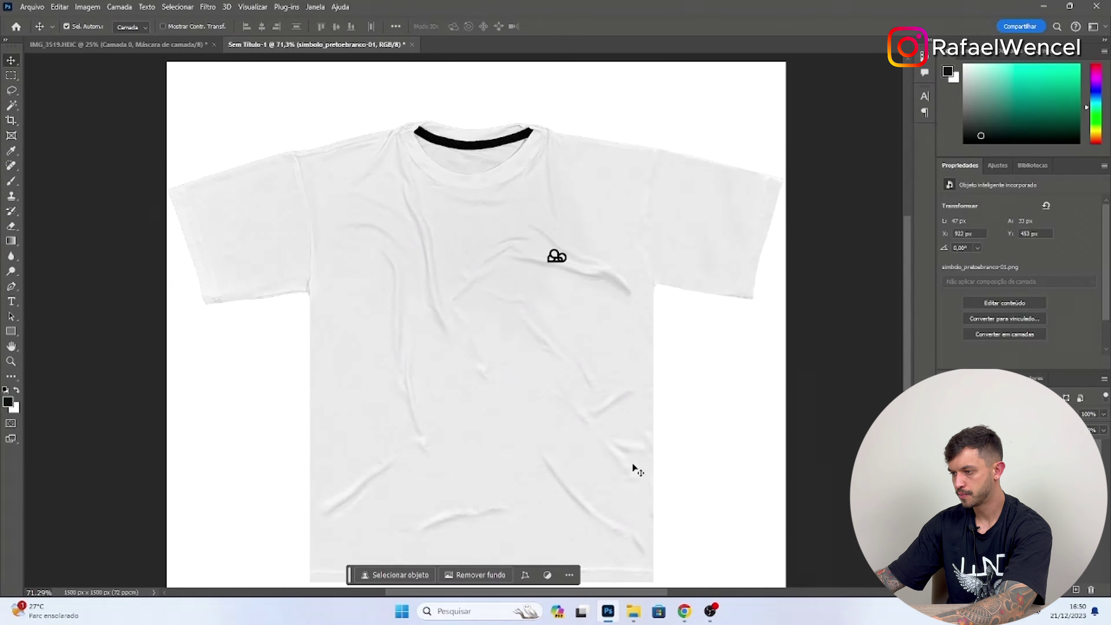
Step: Blend the chest logo into the shirt fabric by splitting the highlight sliders in its Blend If layer options
double_click(538, 223)
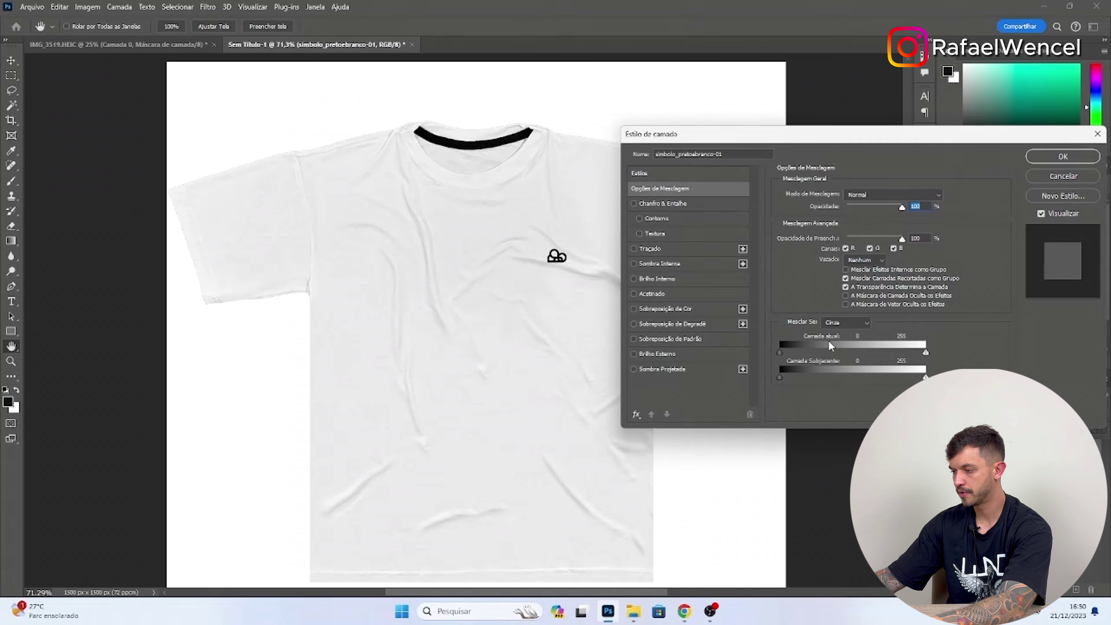
left_click_drag(926, 377, 890, 355)
key("Return")
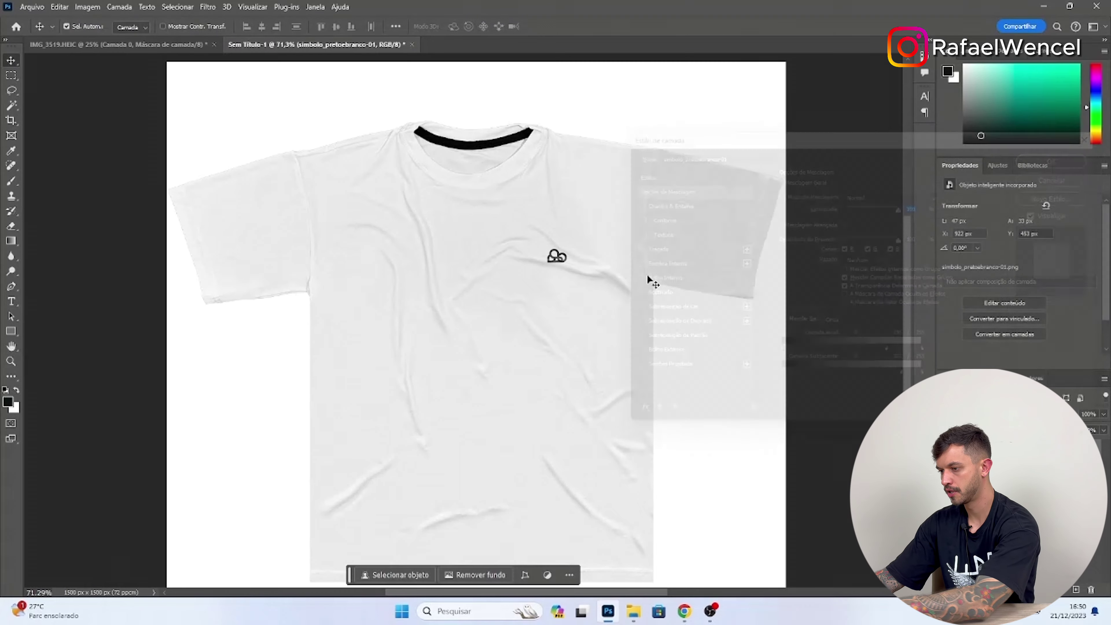
scroll(516, 228, "up", 5)
scroll(520, 226, "down", 5)
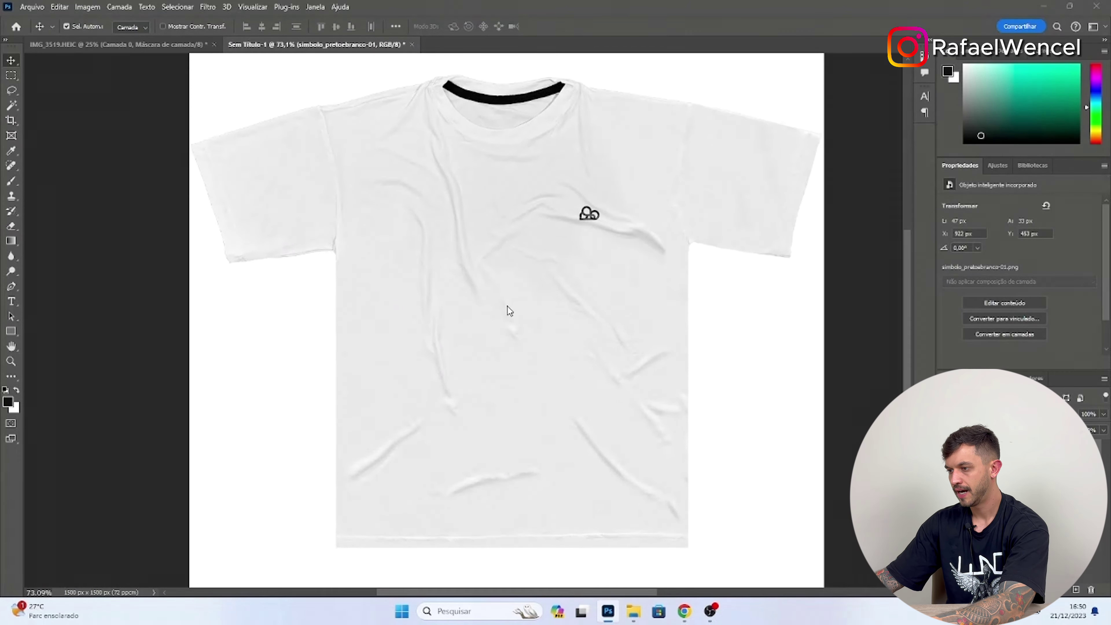
Step: Place Etiqueta Interna DTF Oversized Fitness.png from File Explorer into the shirt document, scaled to 26.52% inside the back of the neckline
key("alt+Tab")
key("alt+Up")
key("alt+Up")
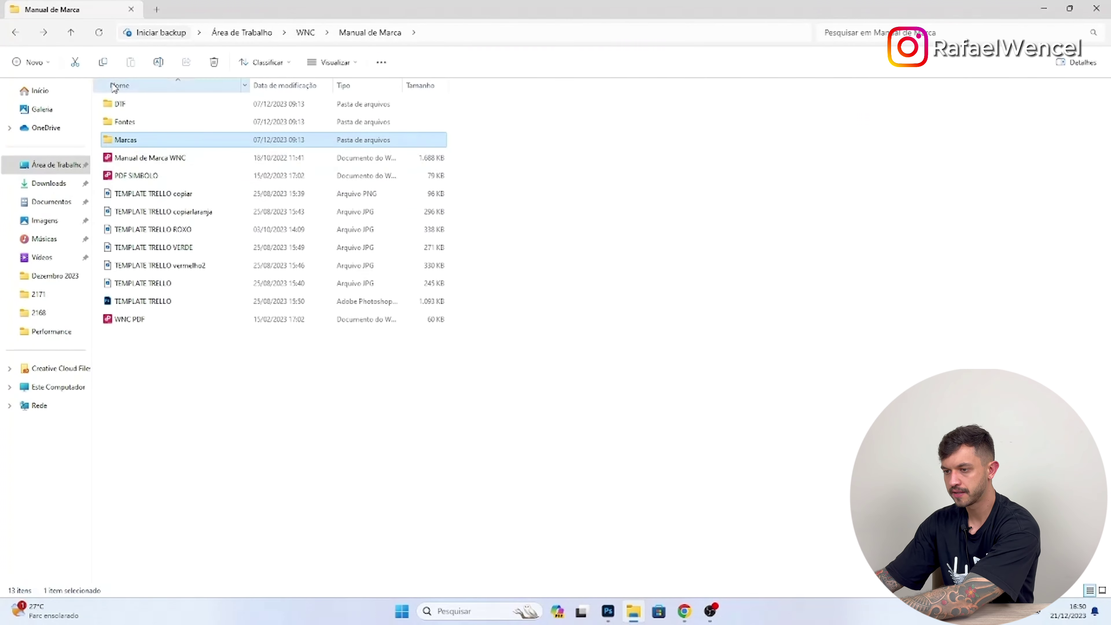
key("alt+Tab")
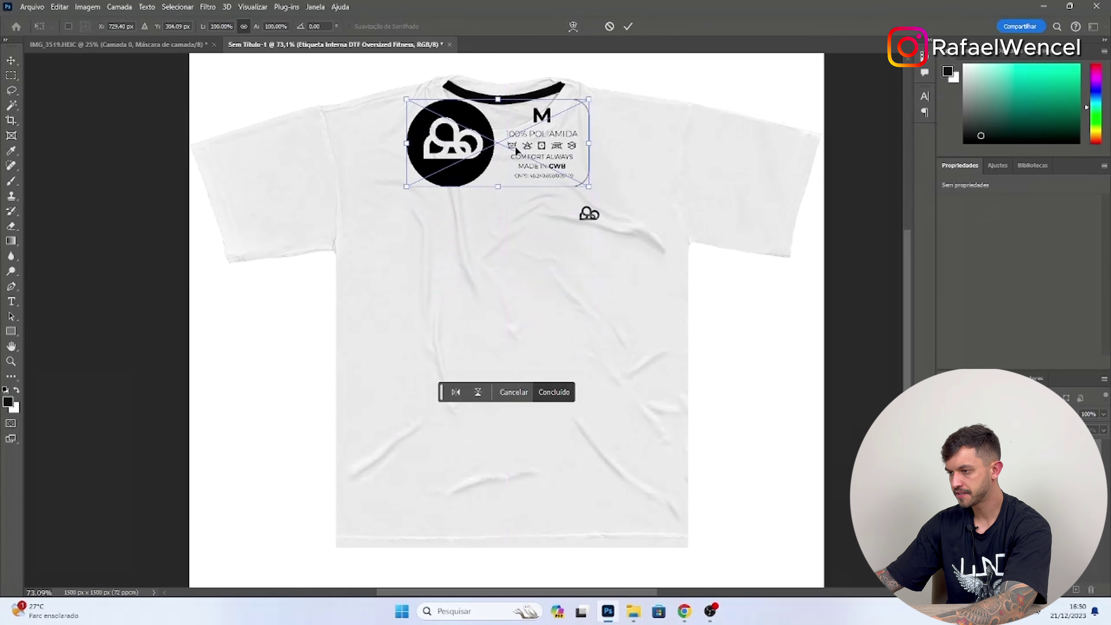
scroll(550, 262, "up", 5)
left_click_drag(503, 341, 511, 170)
scroll(511, 170, "down", 3)
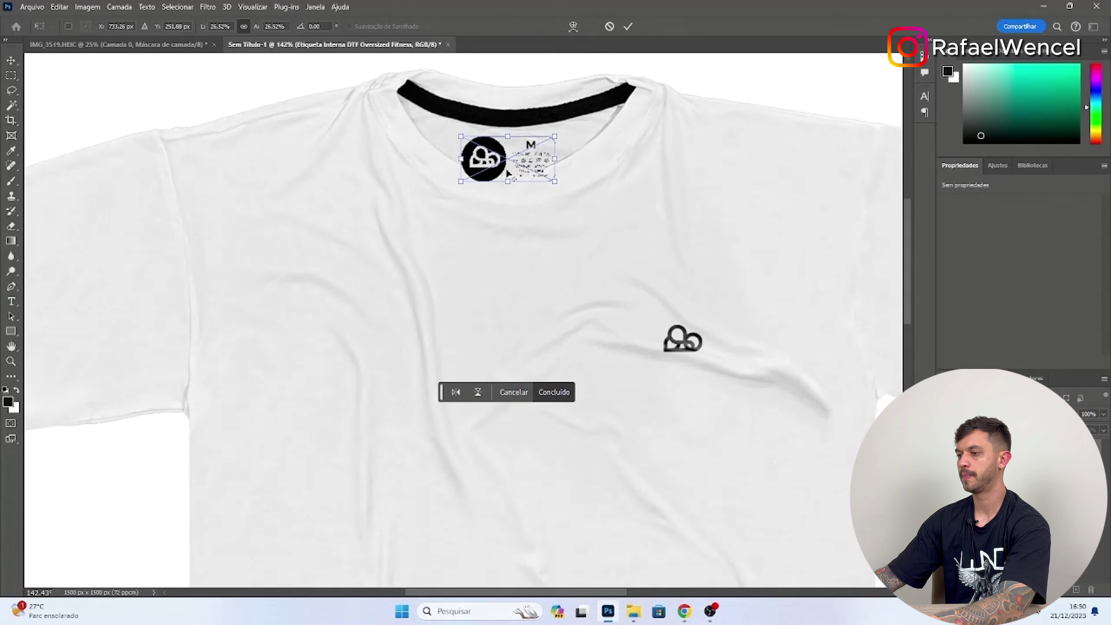
Step: Rotate the placed neck label to -1.24° and nudge it to about X 739 px, Y 252 px
left_click_drag(630, 180, 642, 179)
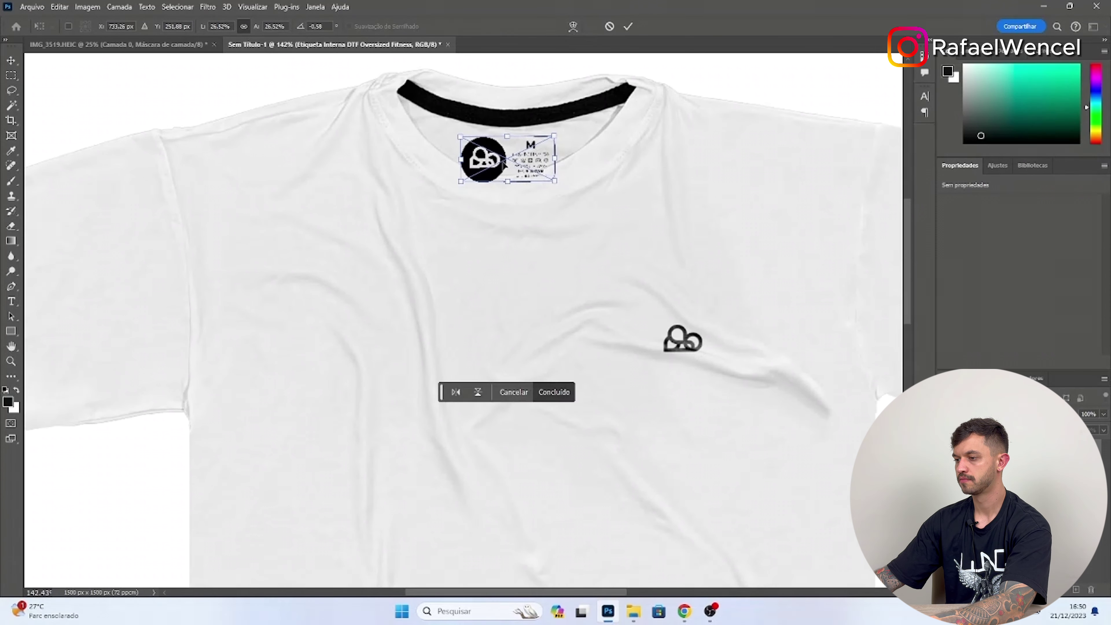
left_click_drag(524, 153, 529, 154)
left_click_drag(669, 196, 670, 195)
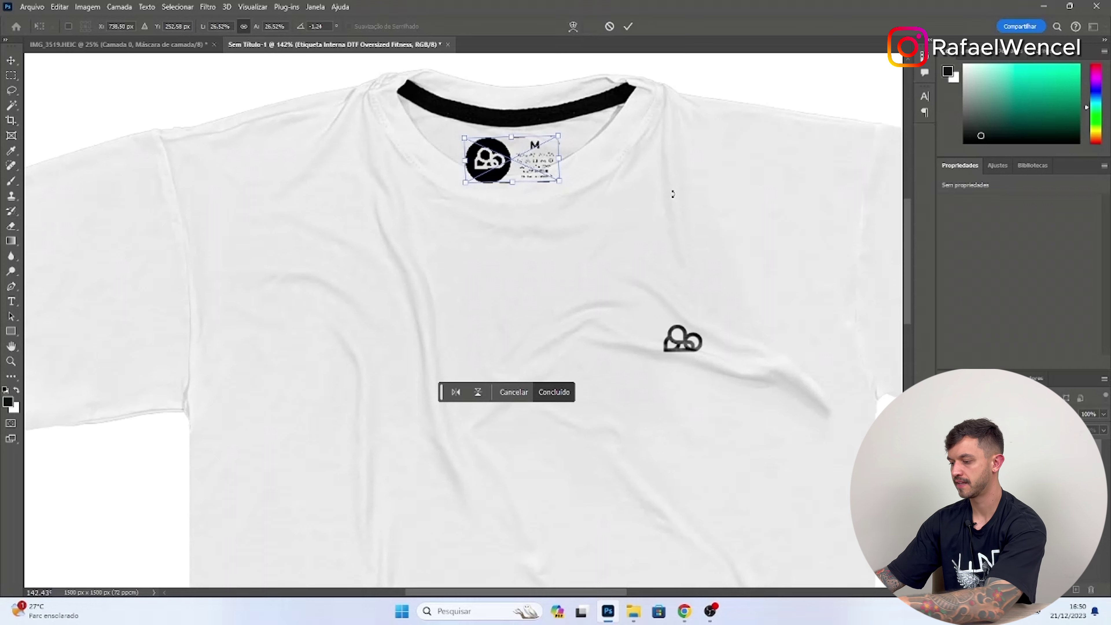
key("Return")
Step: Rasterize the neck label and erase the lower part that overlaps the front collar with the Eraser
scroll(521, 119, "up", 5)
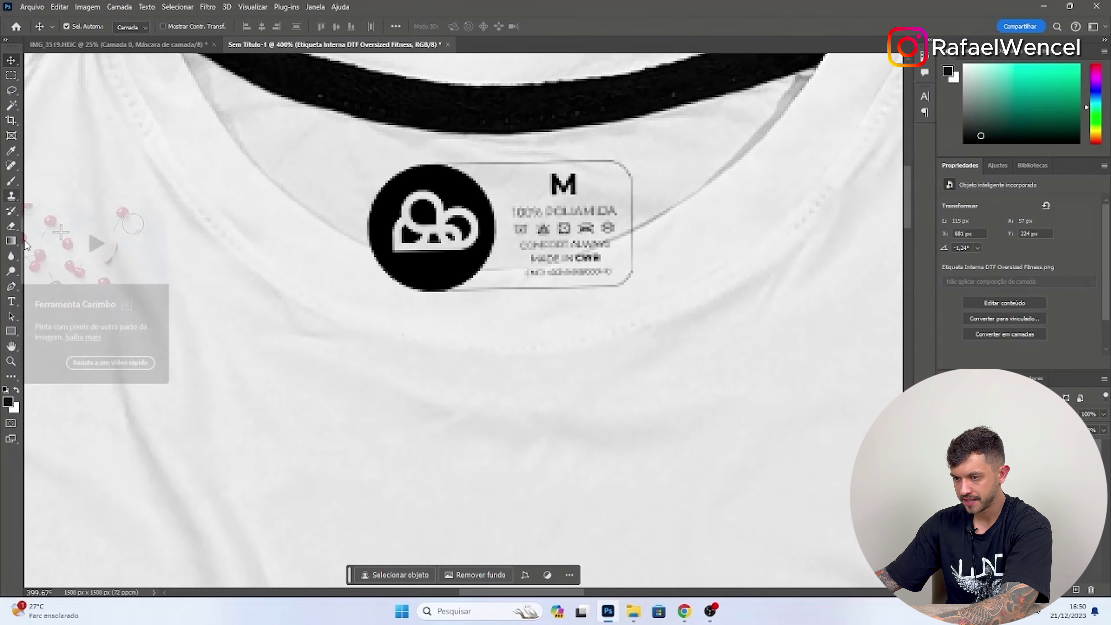
left_click(12, 226)
left_click(367, 300)
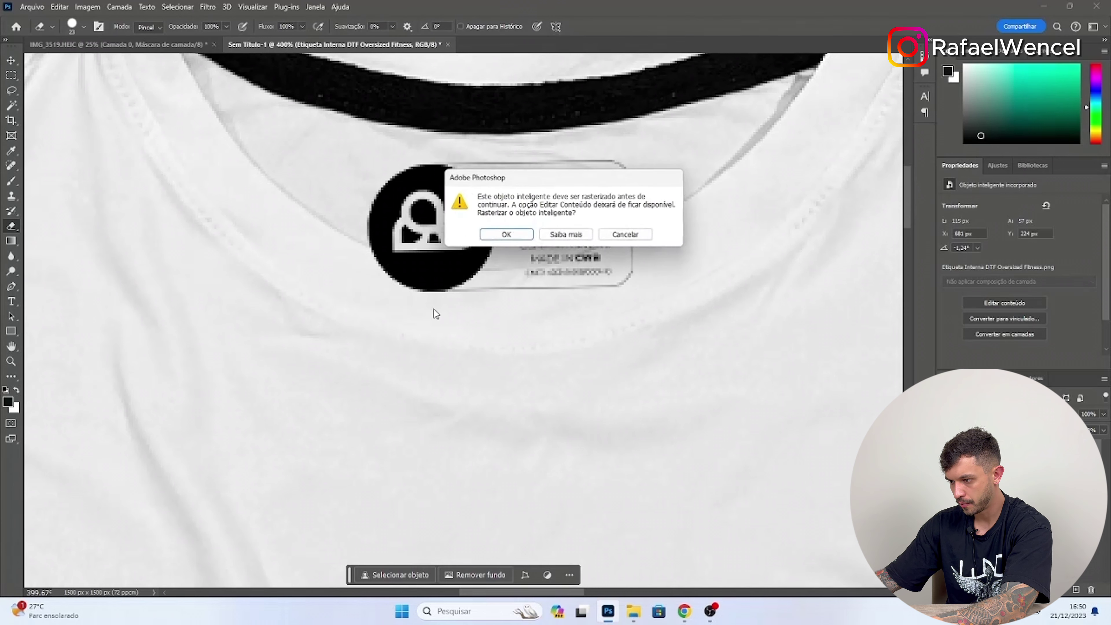
key("Return")
mouse_move(367, 276)
left_mouse_down()
mouse_move(488, 302)
mouse_move(621, 272)
mouse_move(642, 251)
mouse_move(615, 268)
left_mouse_up()
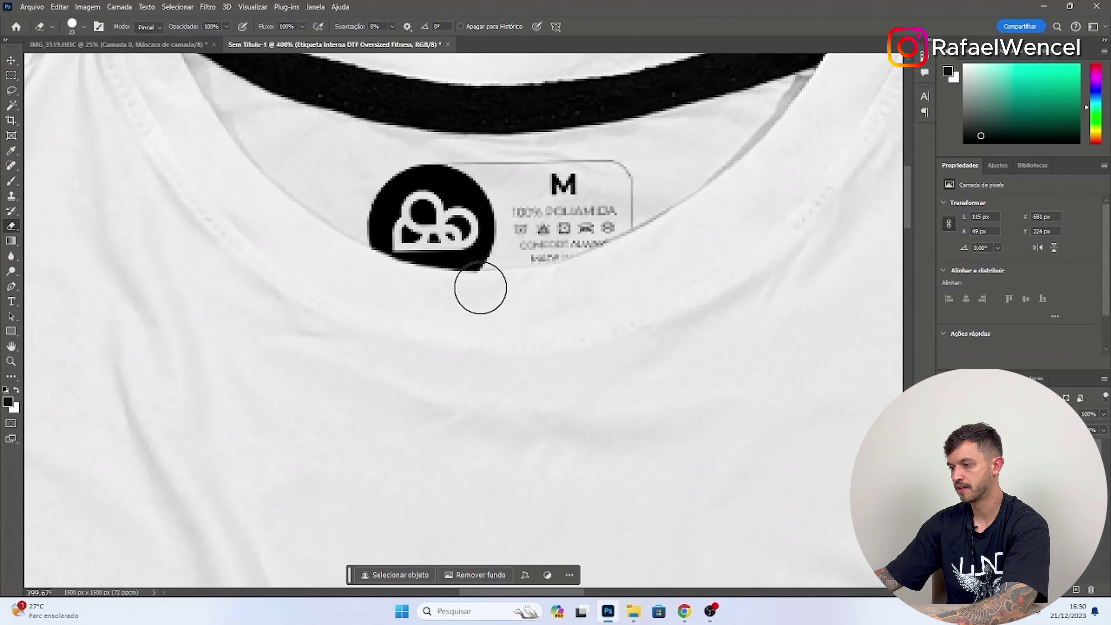
left_click_drag(455, 299, 483, 297)
scroll(483, 296, "down", 5)
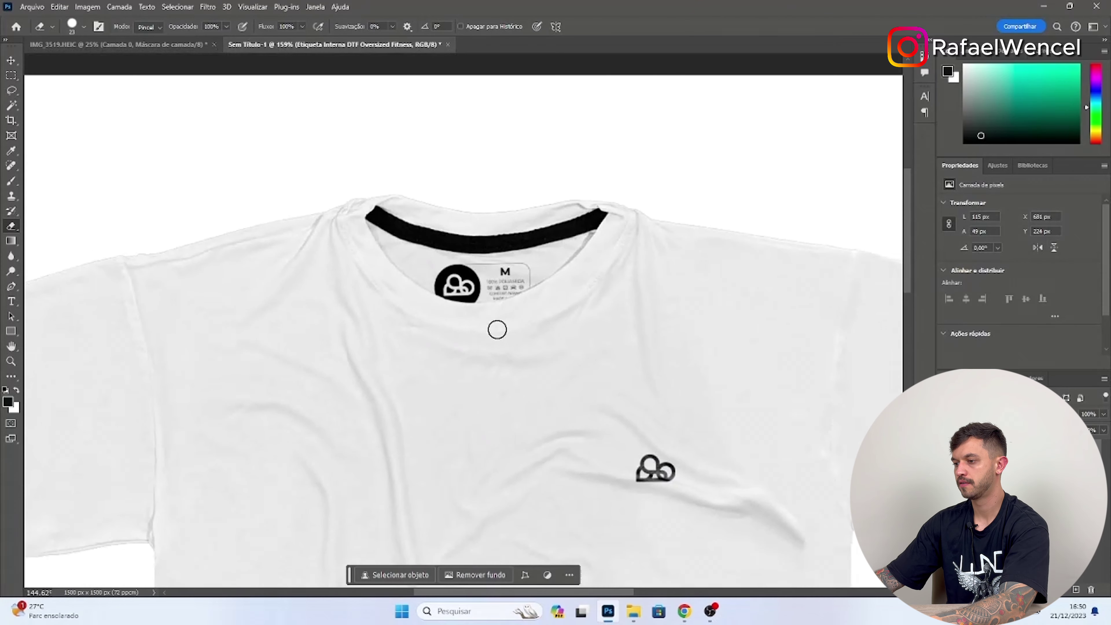
Step: Blend the neck label into the fabric with Blend If highlights split at 186/255 for this layer and 222/255 for the underlying layer
left_click(13, 62)
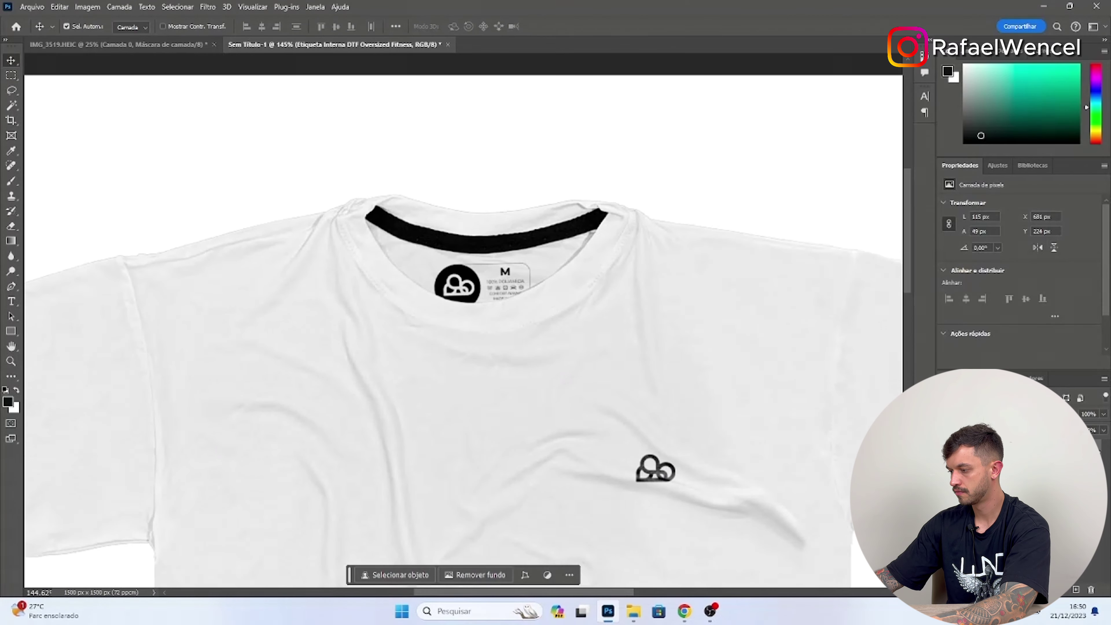
key("h")
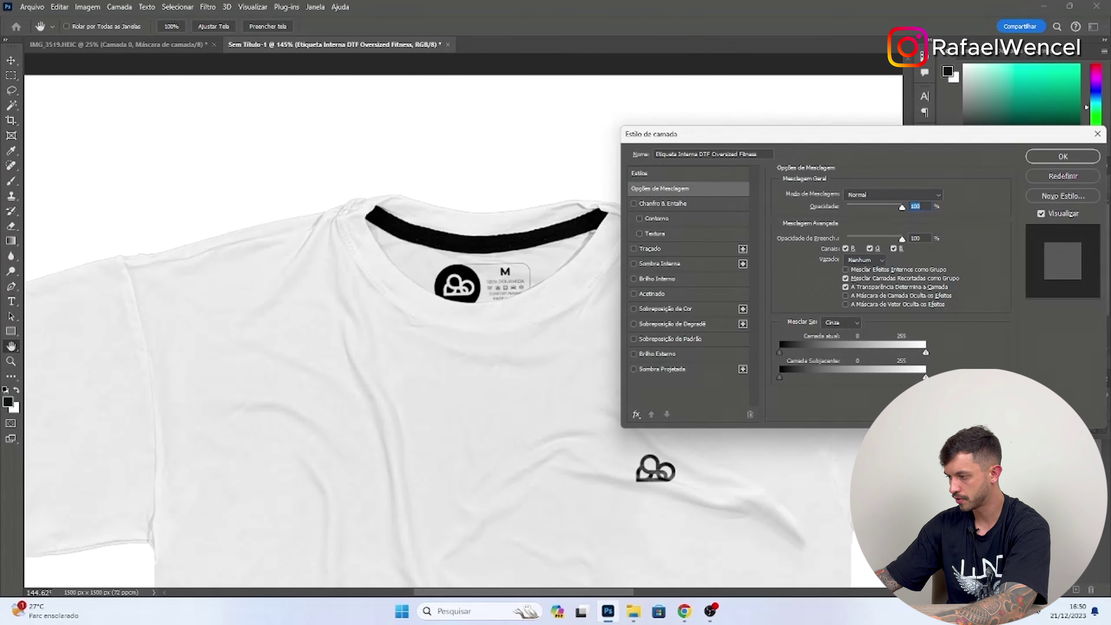
left_click_drag(926, 377, 900, 358)
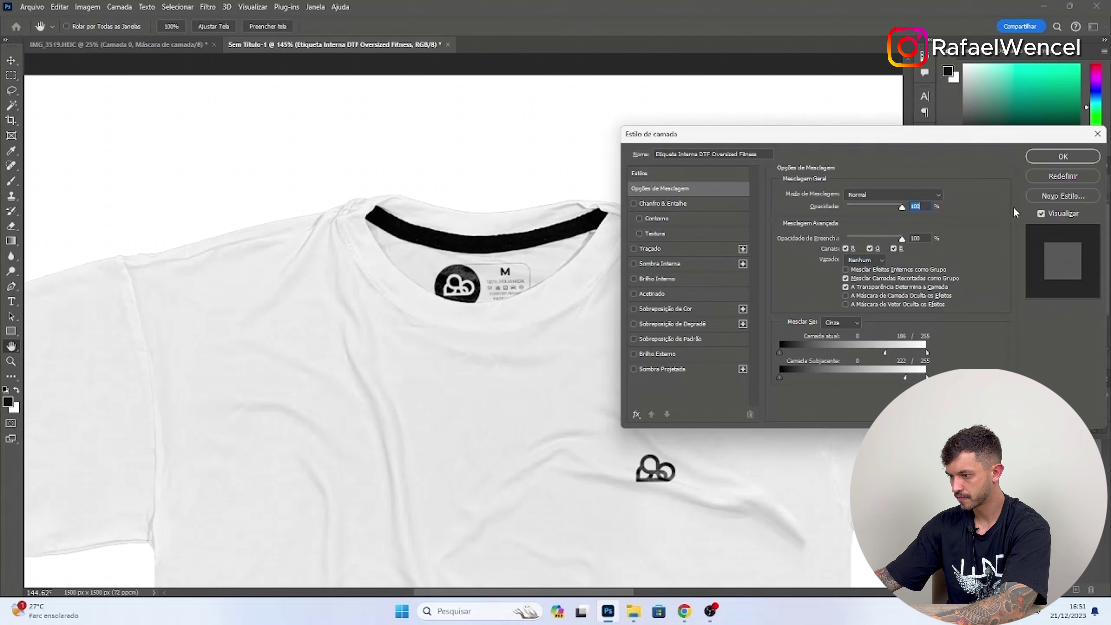
left_click(1063, 157)
scroll(419, 307, "down", 5)
scroll(378, 463, "up", 2)
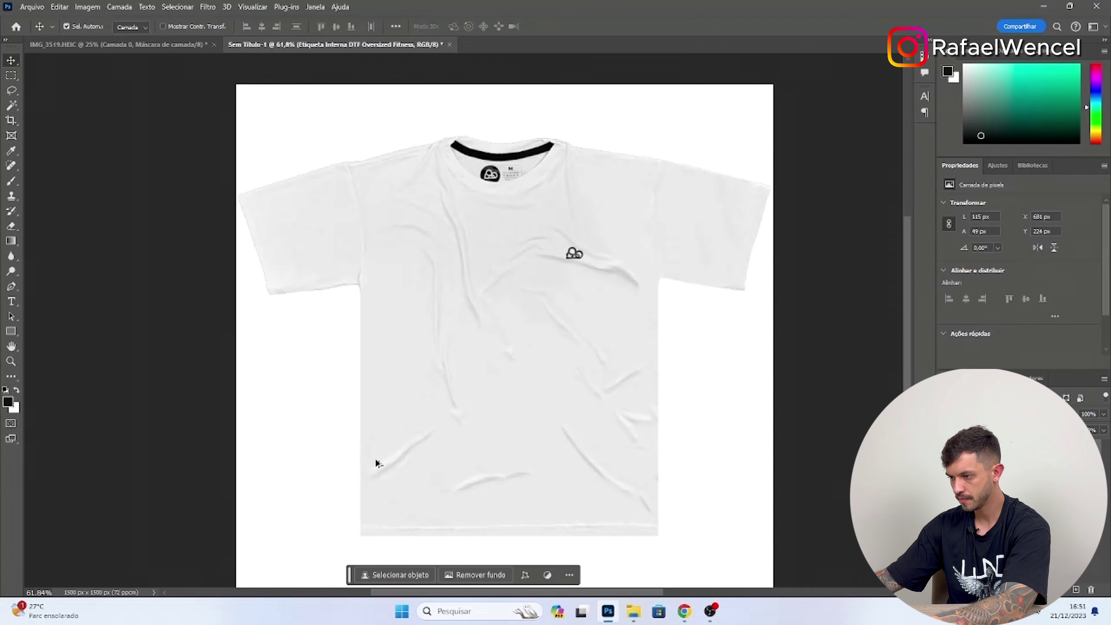
scroll(453, 442, "down", 2)
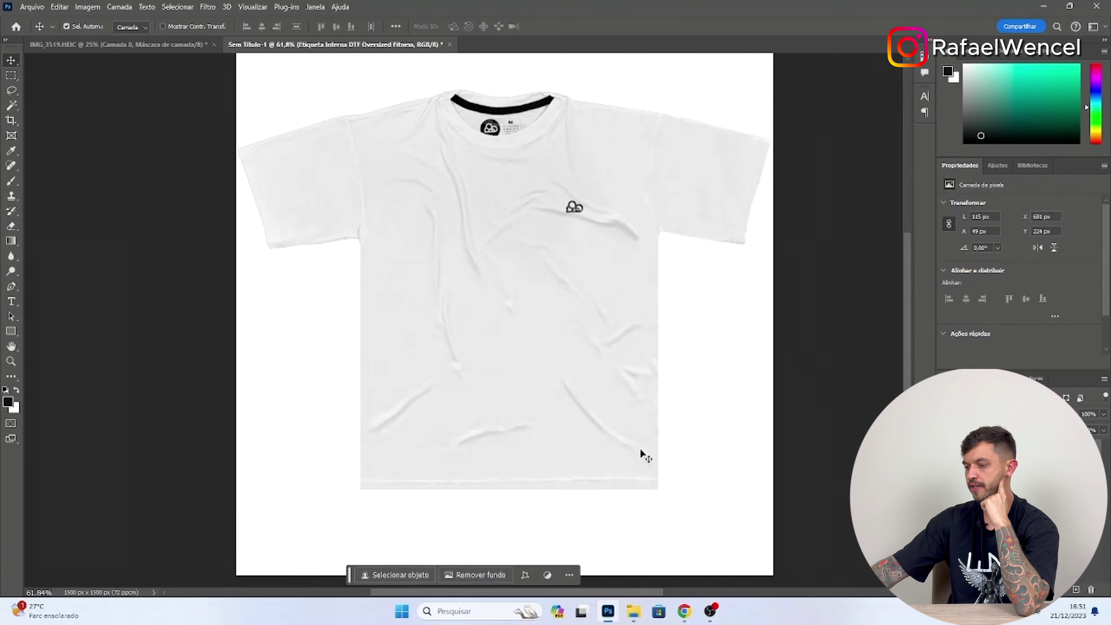
Step: Open the second shirt photo, IMG_3519-2, from the Downloads folder as a new document
left_click(633, 611)
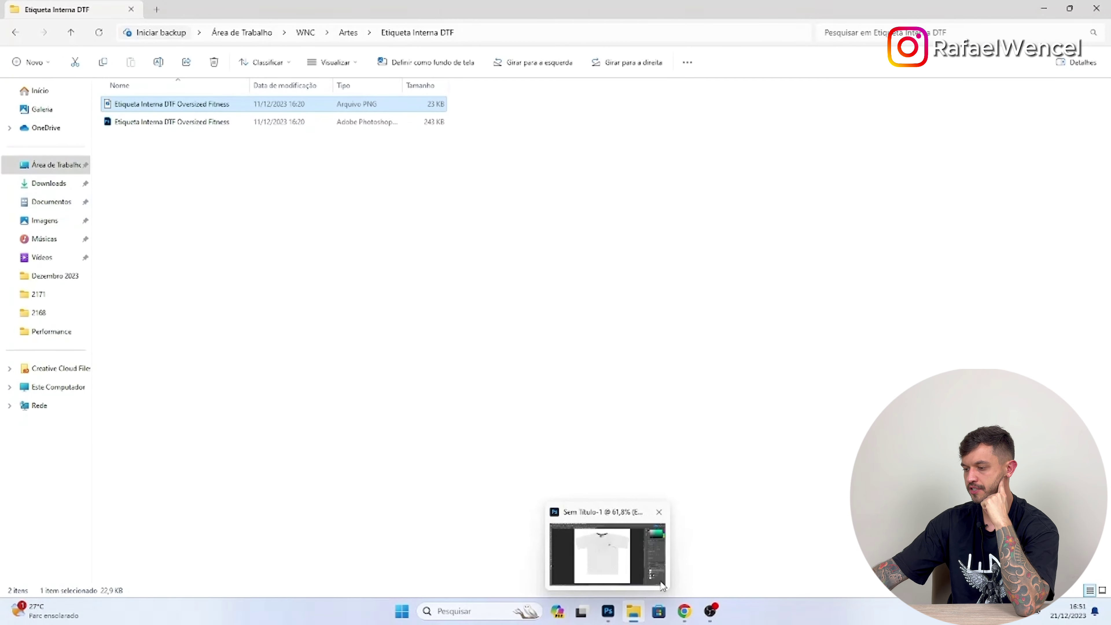
left_click(662, 586)
left_click(42, 7)
left_click(57, 30)
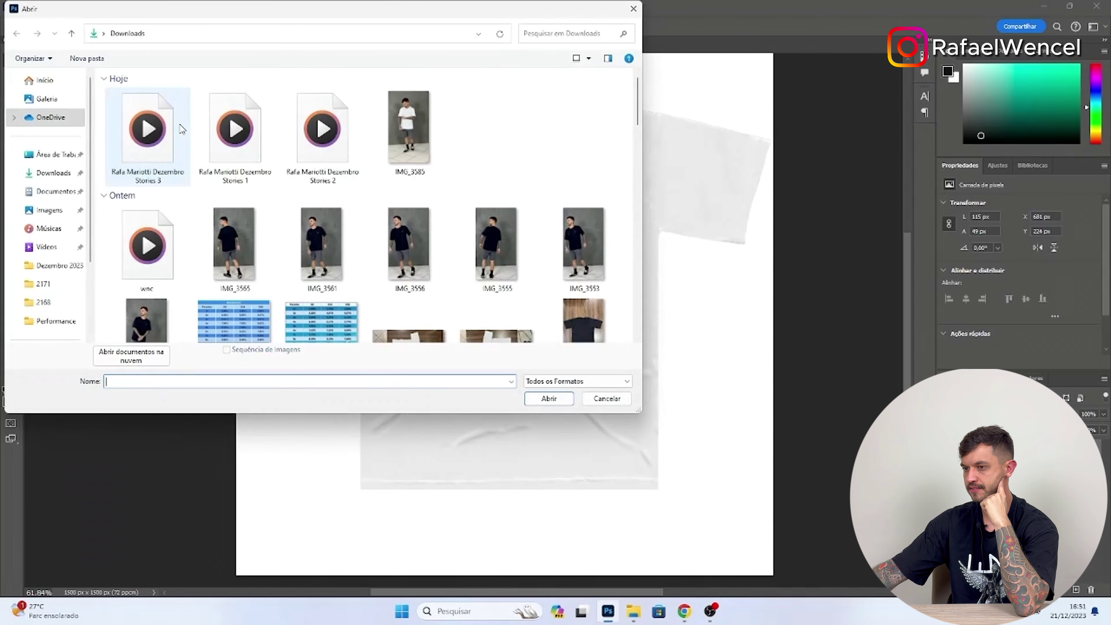
scroll(350, 241, "down", 1)
double_click(496, 302)
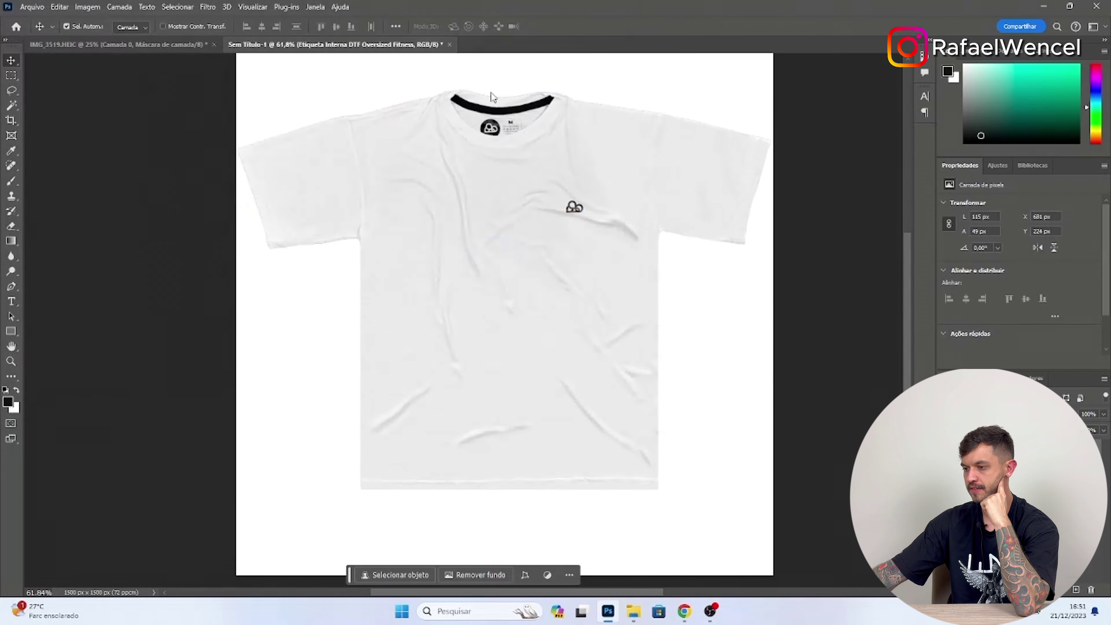
left_click(1043, 334)
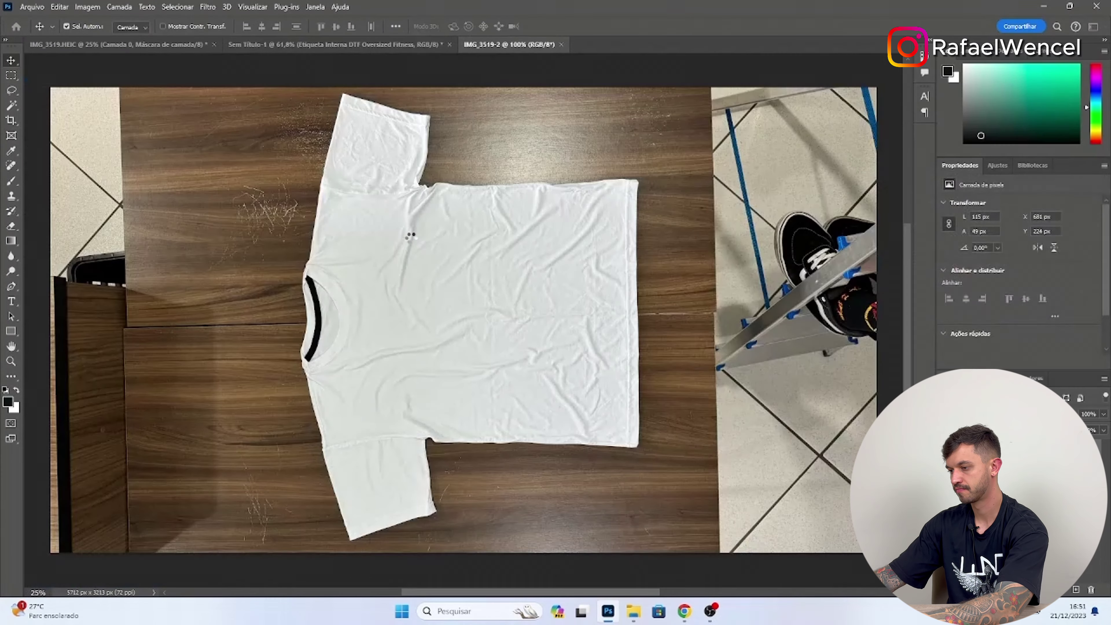
scroll(522, 294, "down", 2)
left_click(574, 278)
left_click_drag(515, 118, 713, 219)
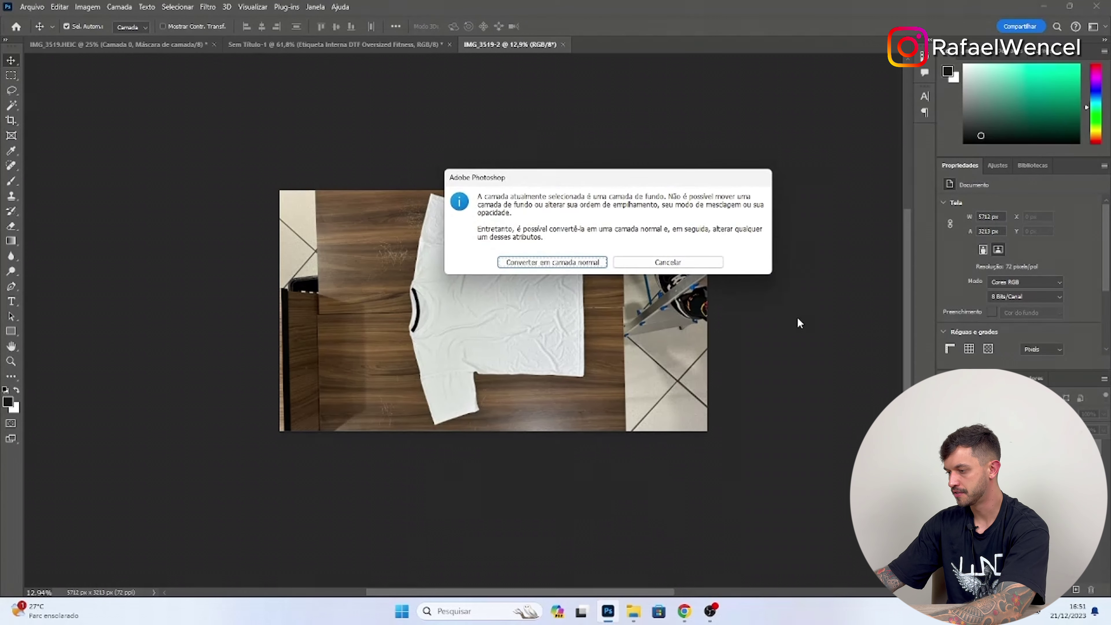
key("Escape")
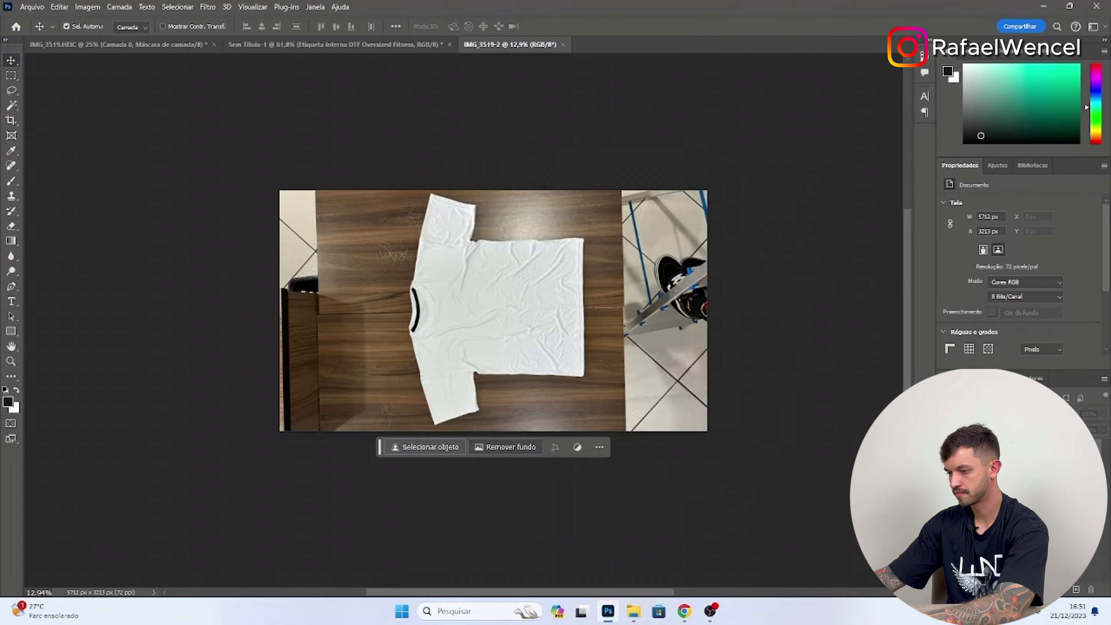
Step: Convert the photo's background to a normal layer and rotate it 90° clockwise so the neckline faces up
key("ctrl+t")
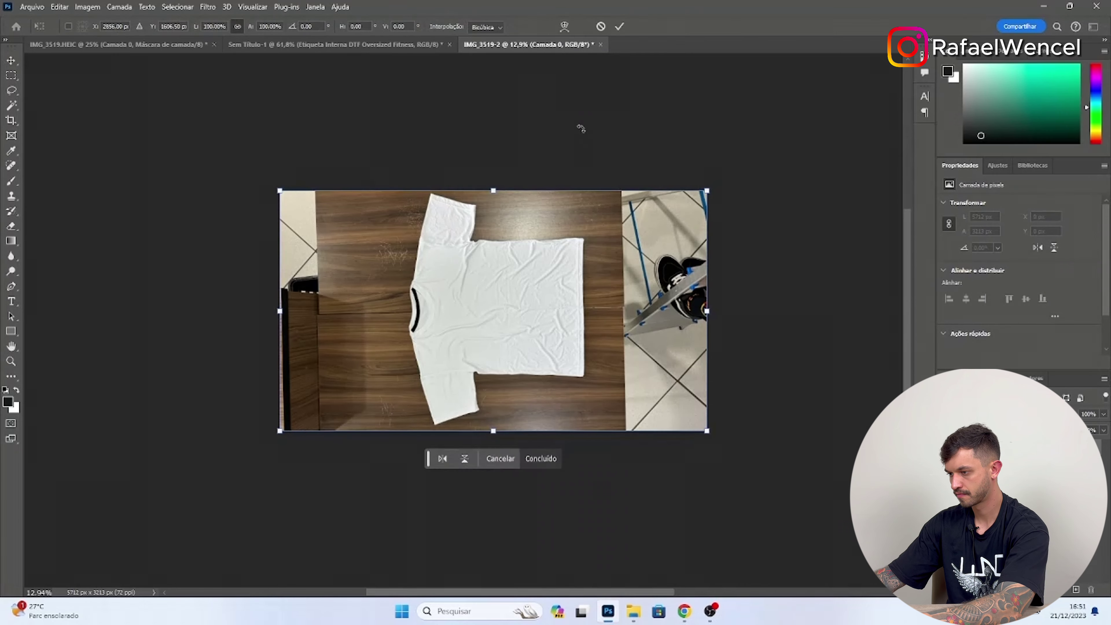
left_click_drag(582, 129, 750, 400)
key("Return")
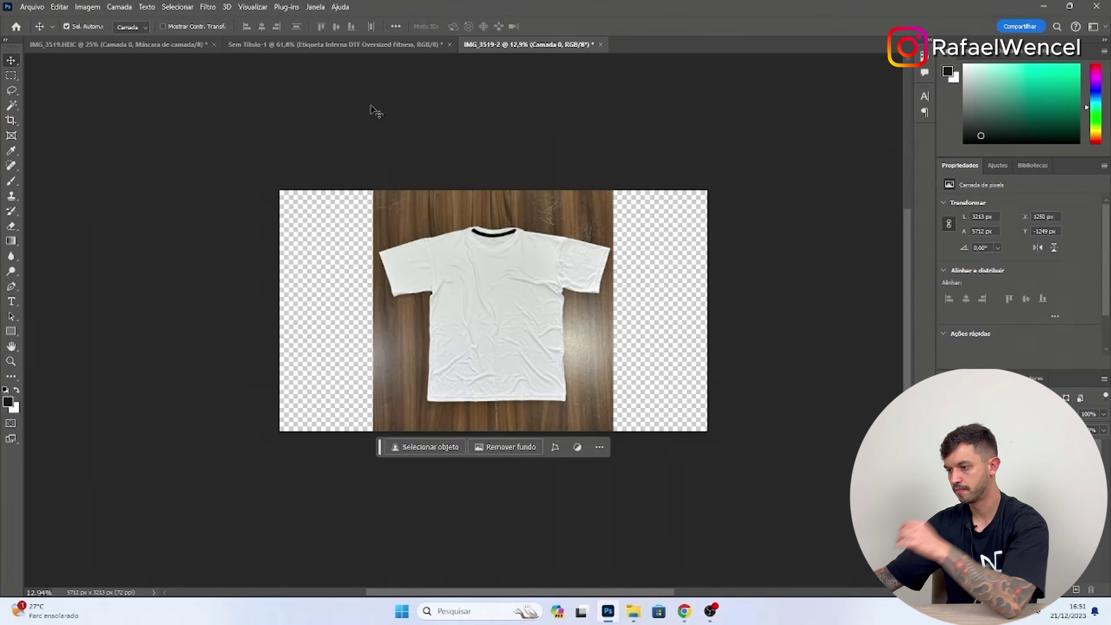
Step: Compare the edited shirt in Sem Título-1 with the finished mockups Preta Costas.jpg and Branca Frente.jpg
left_click(397, 45)
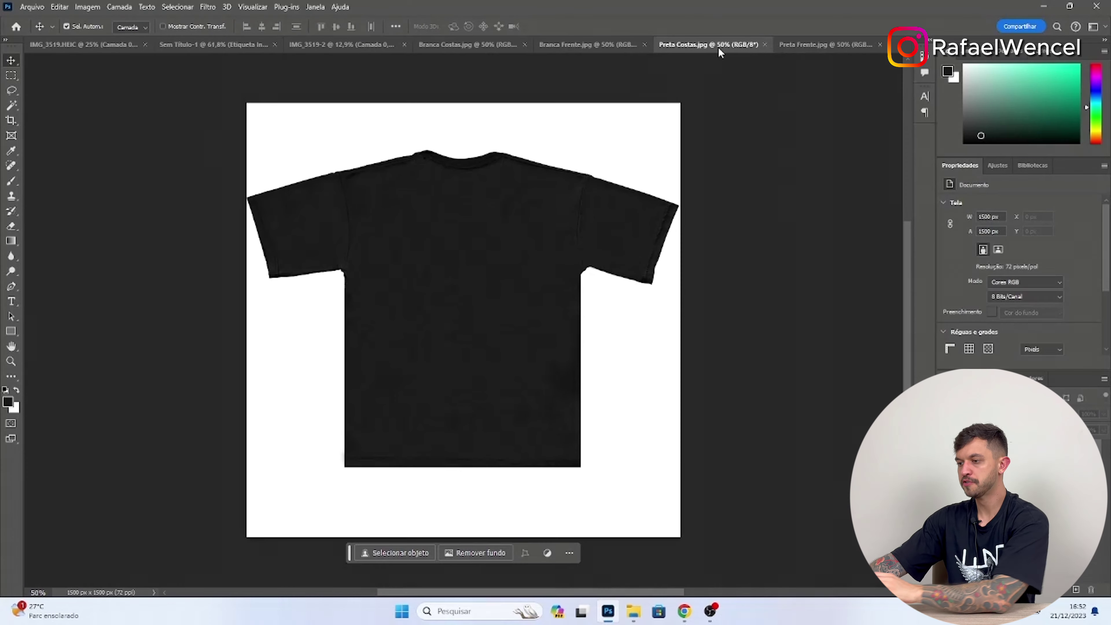
left_click(582, 45)
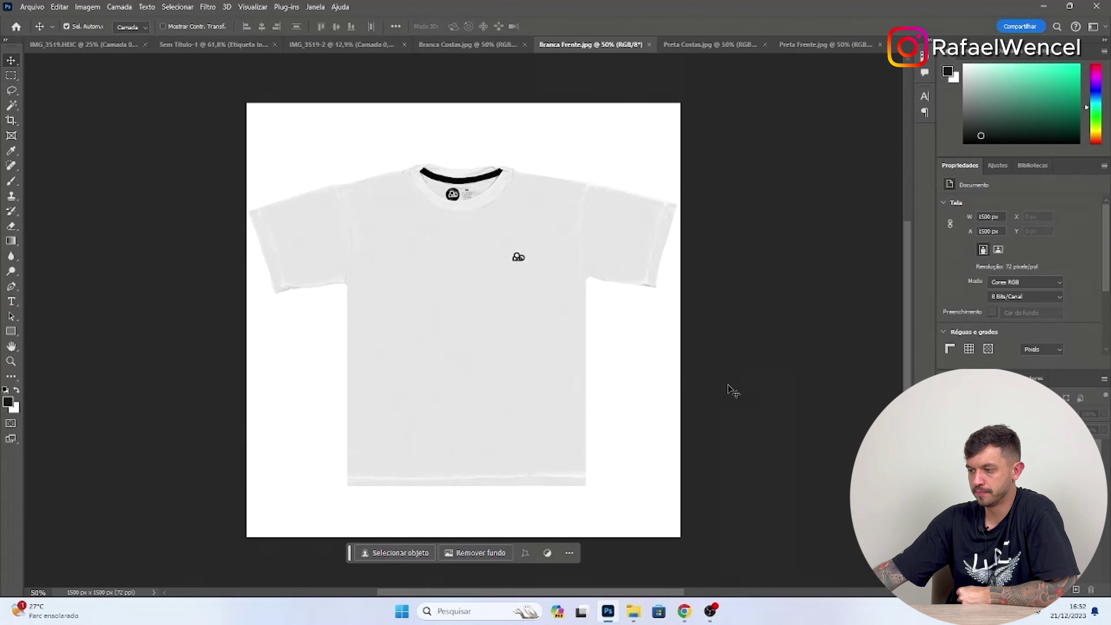
left_click(226, 44)
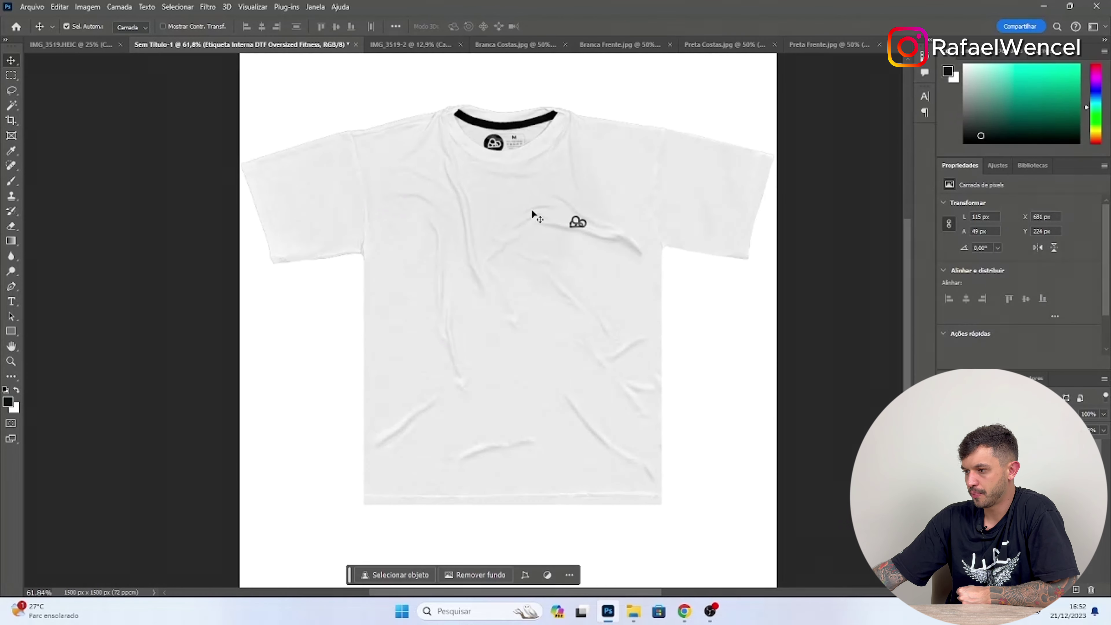
scroll(514, 218, "down", 3)
scroll(508, 258, "up", 1)
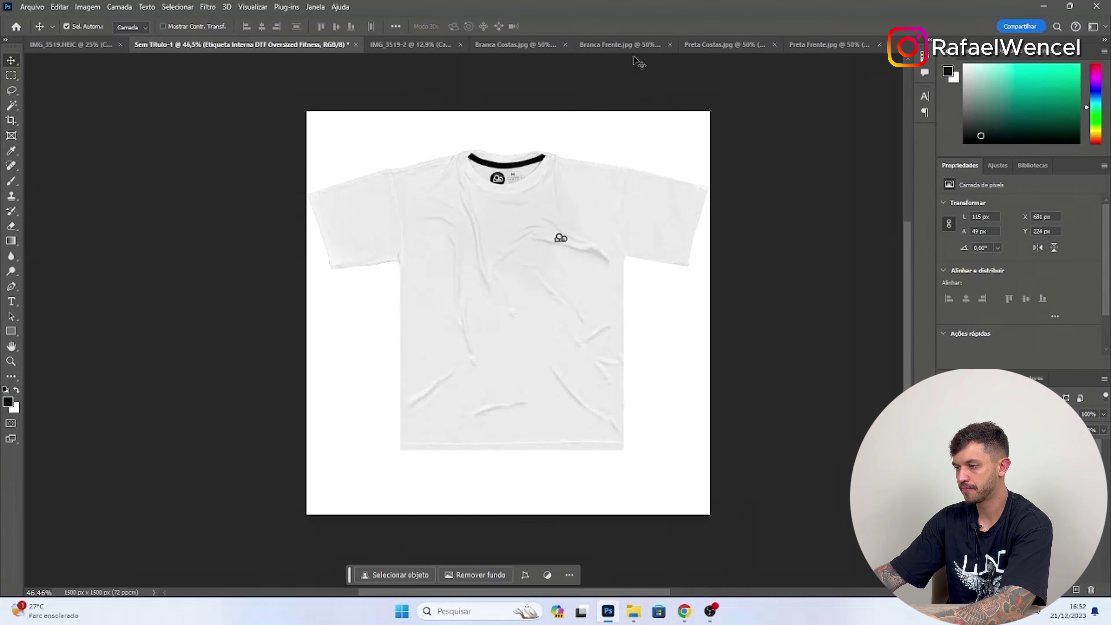